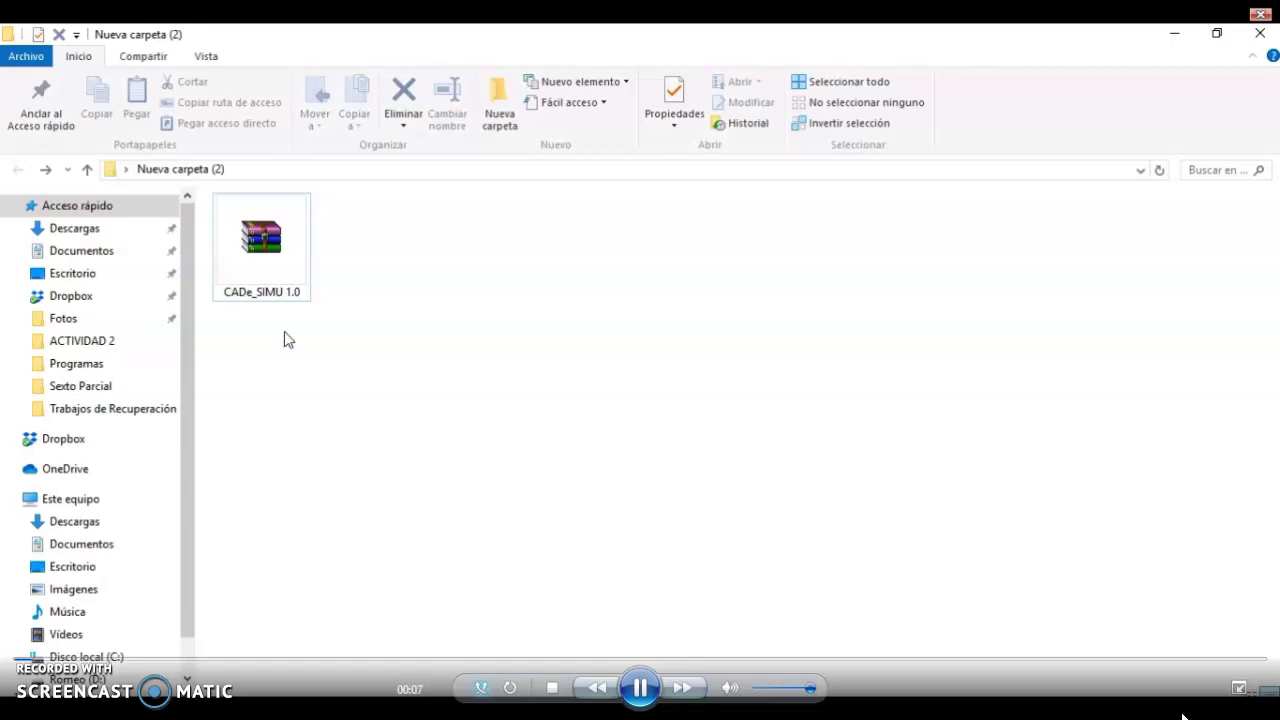
Extract the CADe_SIMU 1.0 archive into its current folder and open the extracted CADe_SIMU 1.0 (Portable) folder.
{"action": "right_click", "coordinate": [258, 253]}
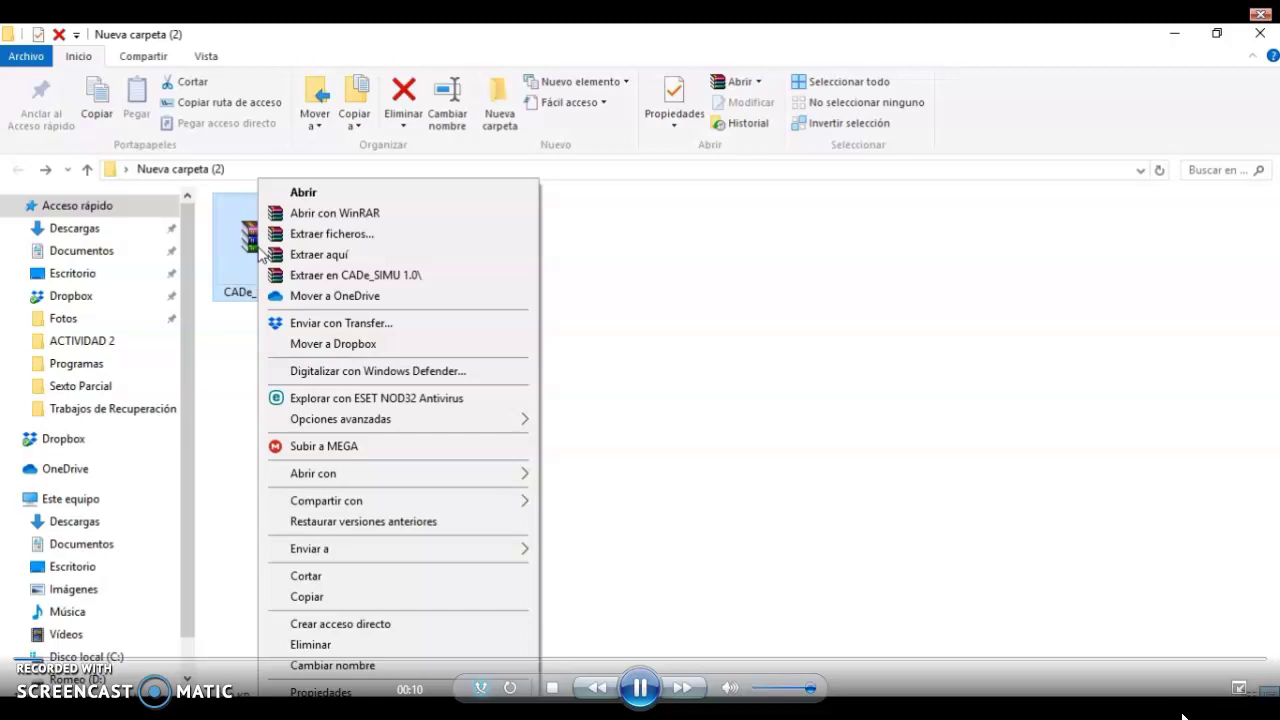
{"action": "left_click", "coordinate": [318, 255]}
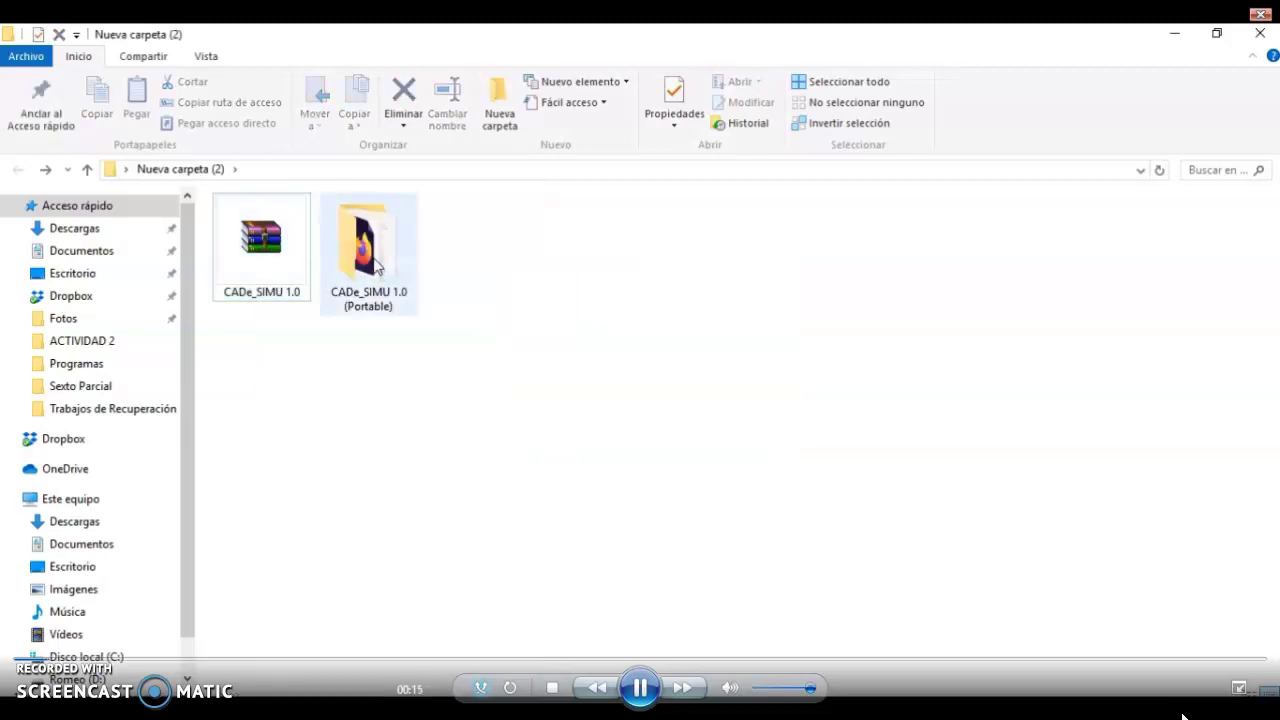
{"action": "double_click", "coordinate": [306, 266]}
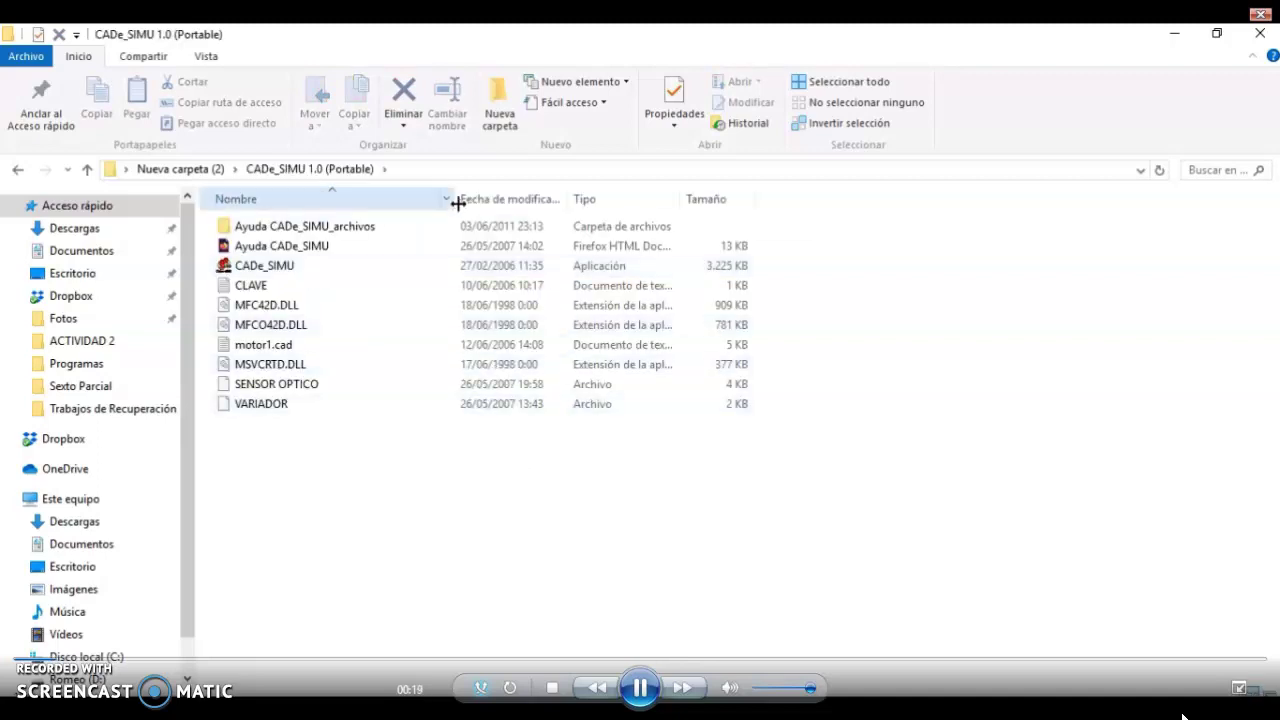
{"action": "left_click", "coordinate": [262, 274]}
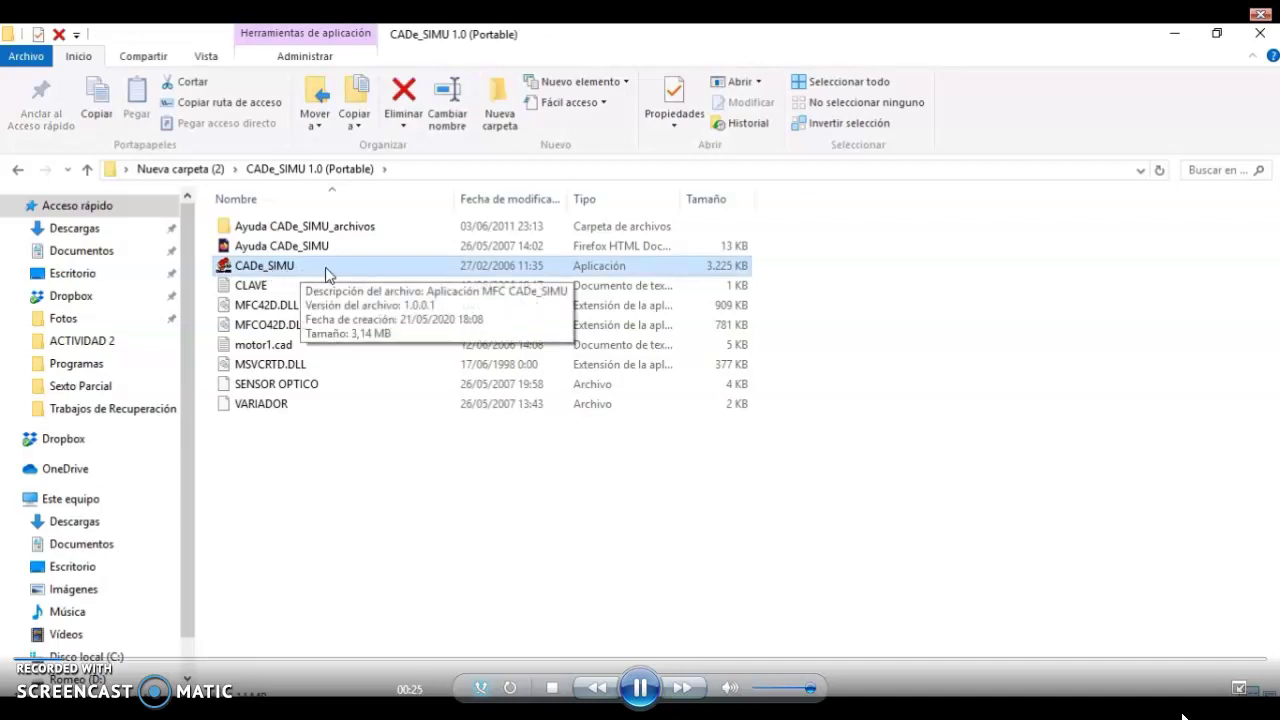
{"action": "double_click", "coordinate": [326, 274]}
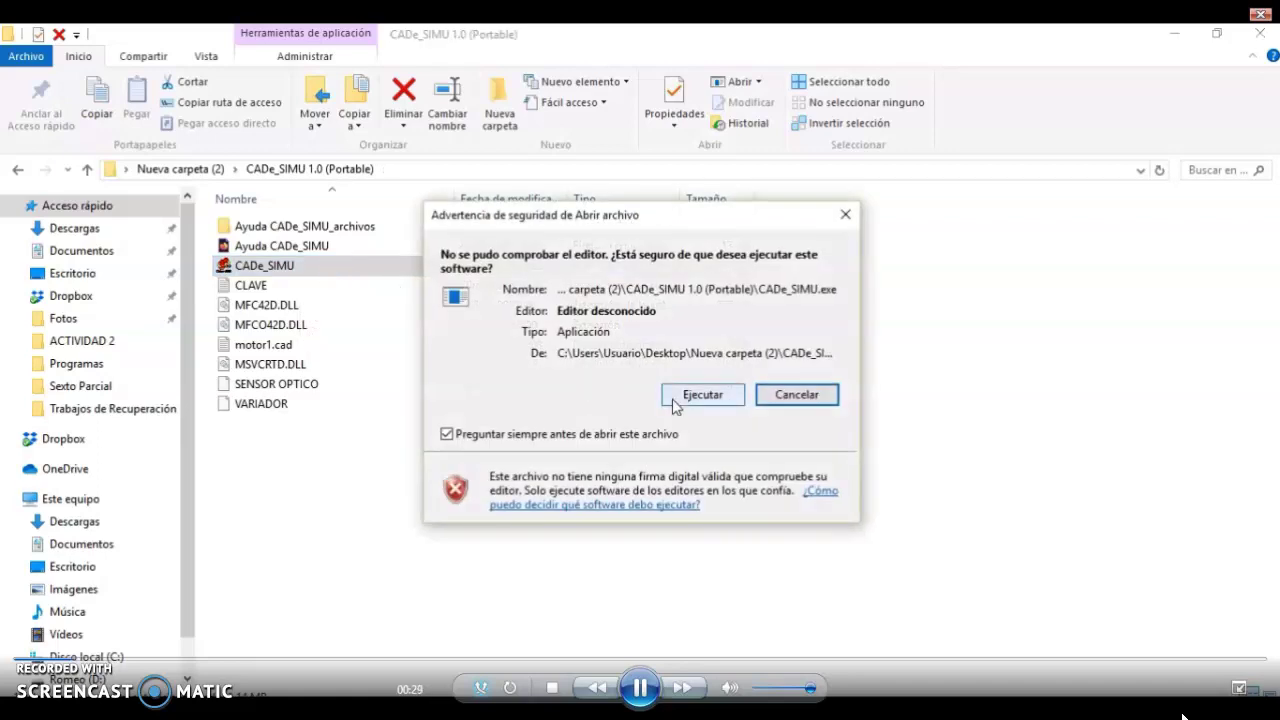
{"action": "left_click", "coordinate": [845, 215]}
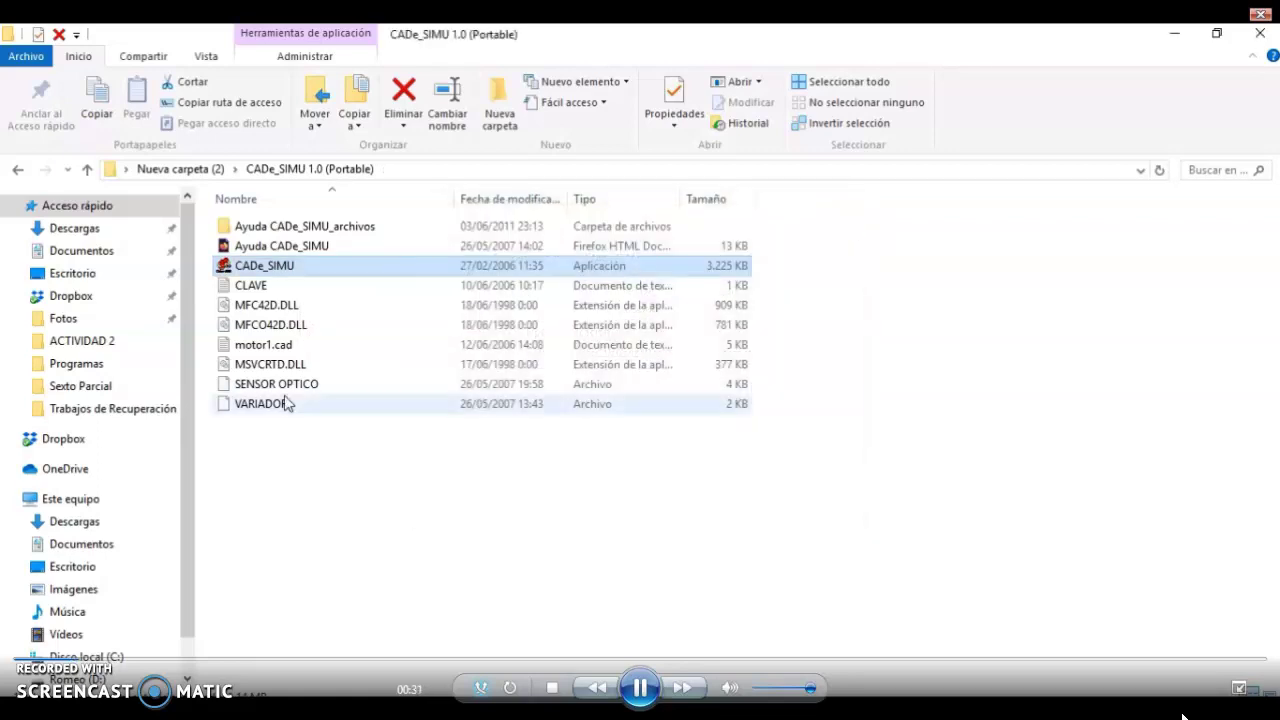
Open the CLAVE text file to read the program's access key, and close it again.
{"action": "double_click", "coordinate": [262, 288]}
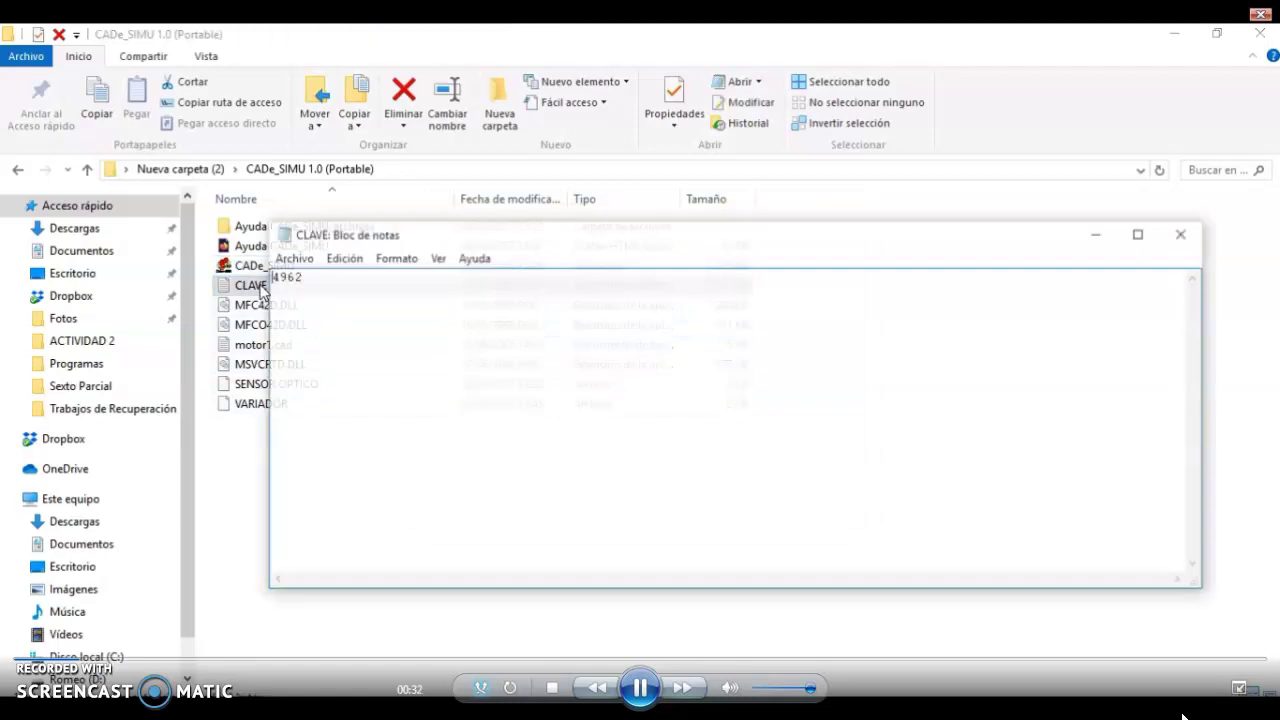
{"action": "double_click", "coordinate": [300, 277]}
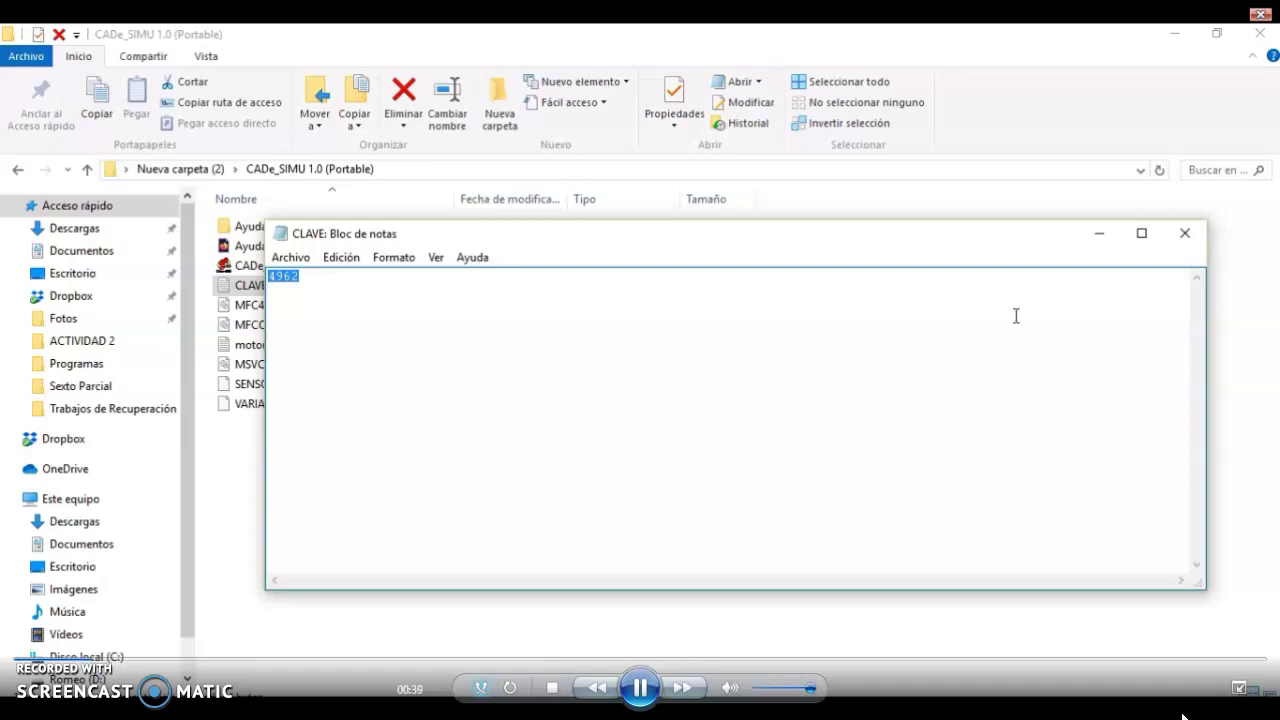
{"action": "left_click", "coordinate": [1184, 236]}
Run the CADe_SIMU application despite the security warning and enter the access key to unlock it.
{"action": "double_click", "coordinate": [266, 268]}
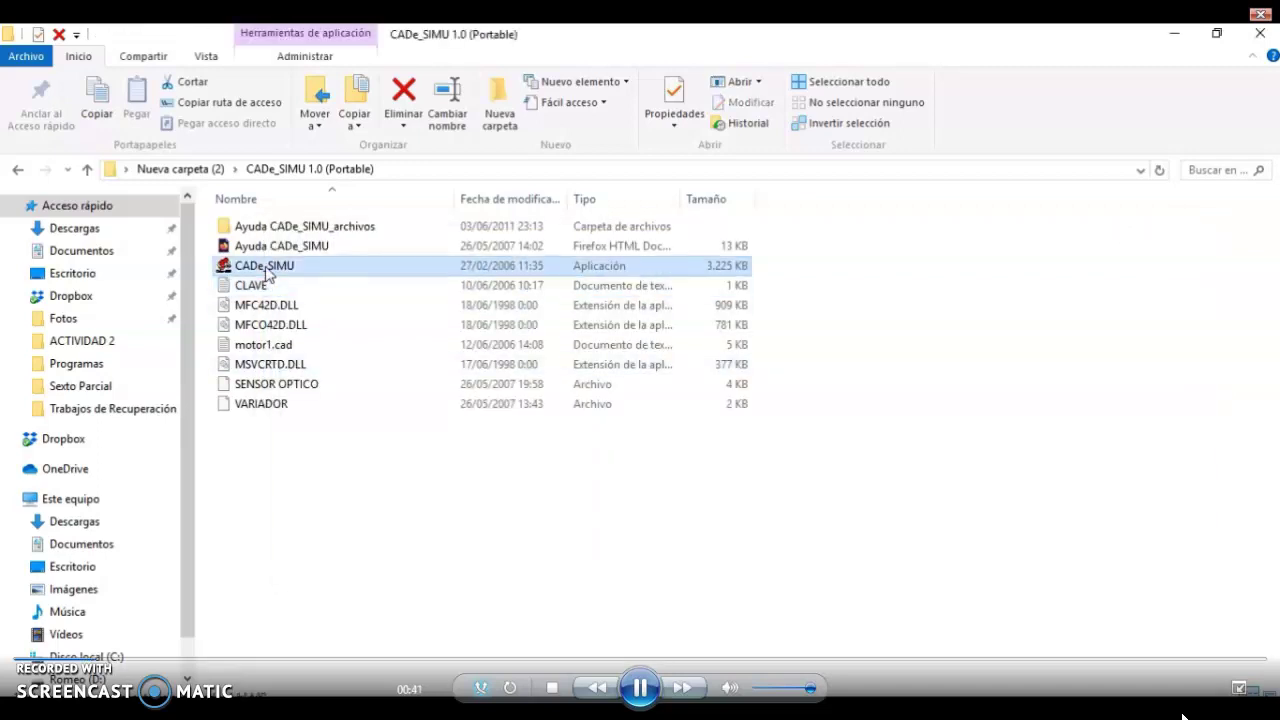
{"action": "left_click", "coordinate": [683, 396]}
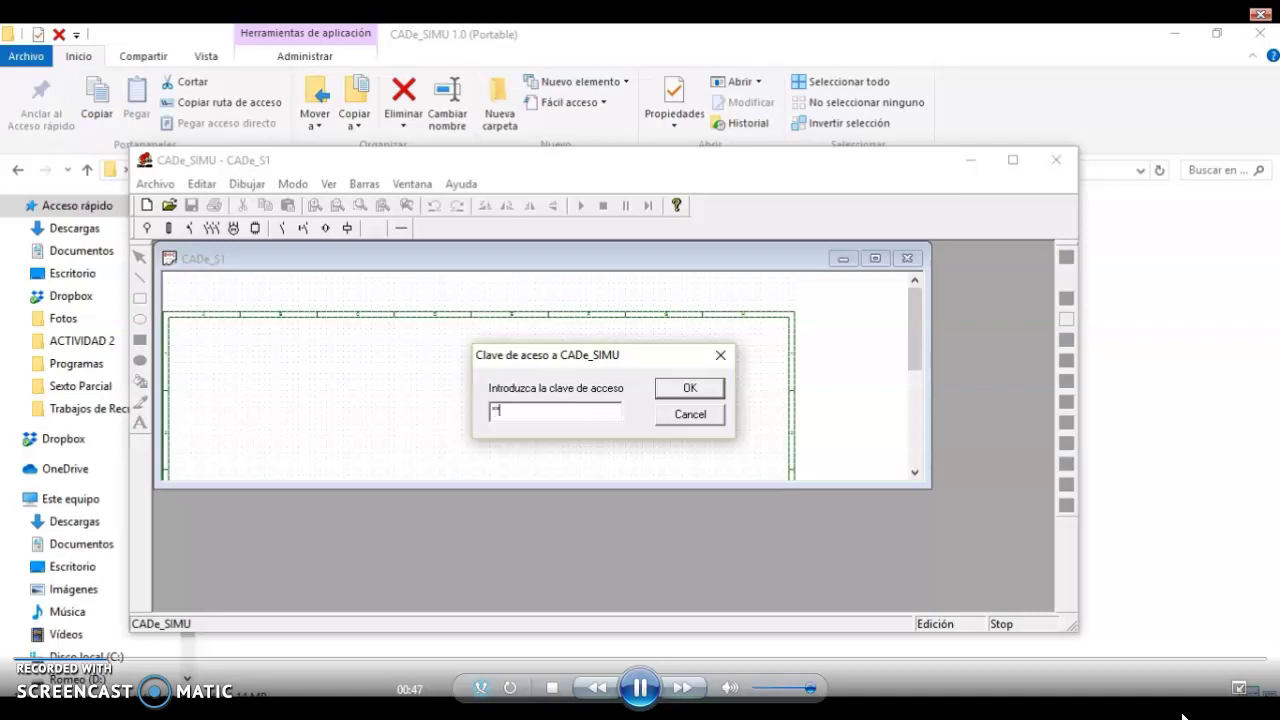
{"action": "left_click", "coordinate": [672, 397]}
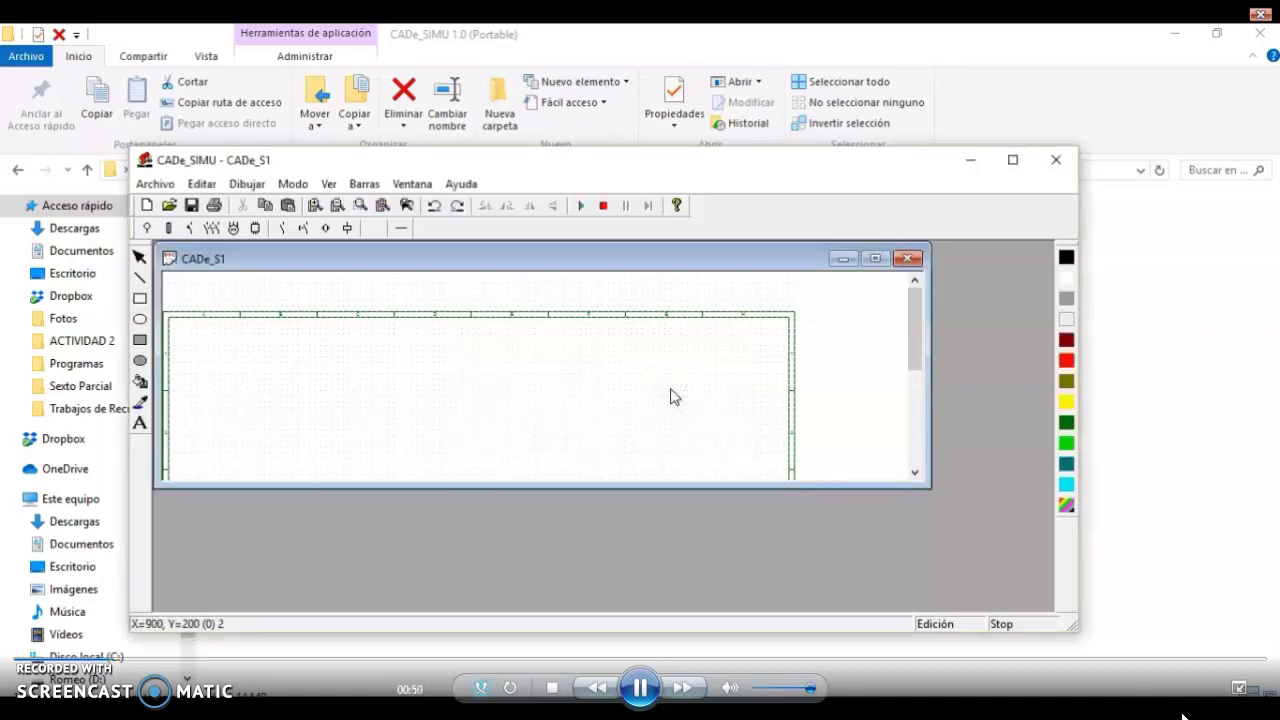
Maximize the program and drawing windows and set the sheet format to A4 Vertical in the configuration.
{"action": "left_click", "coordinate": [1012, 160]}
{"action": "left_click", "coordinate": [746, 129]}
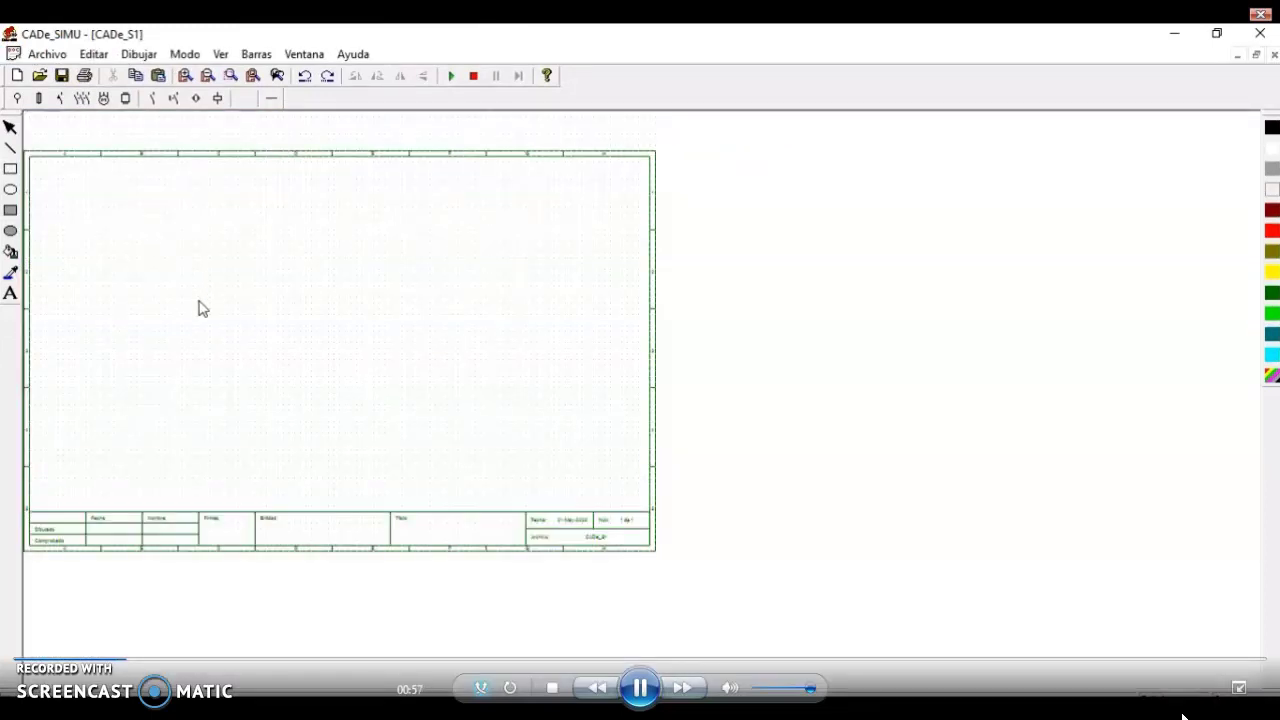
{"action": "left_click", "coordinate": [43, 54]}
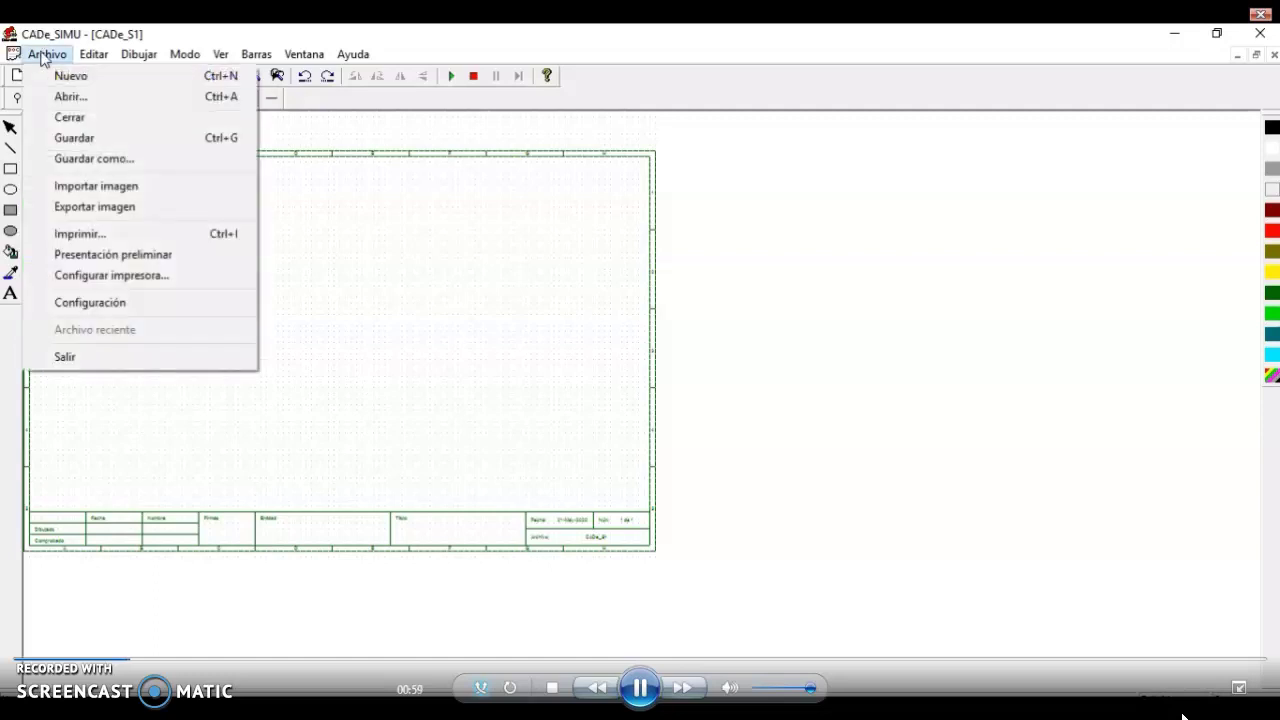
{"action": "left_click", "coordinate": [104, 302]}
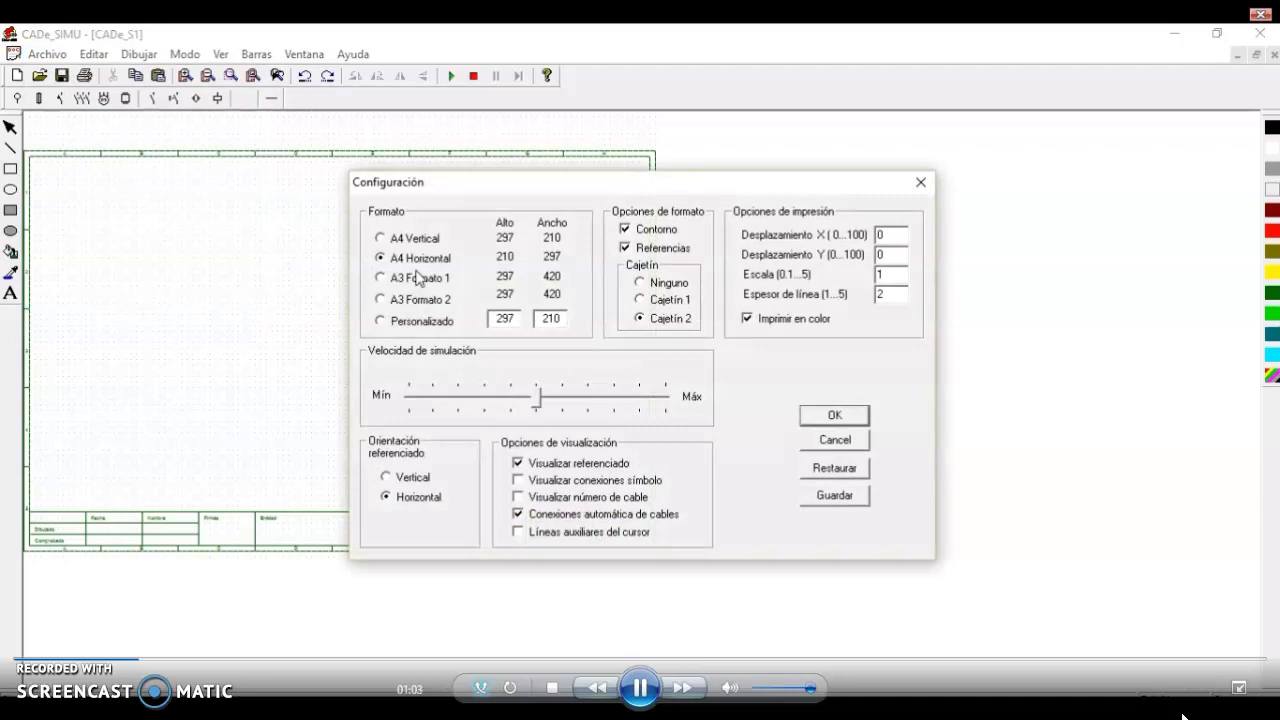
{"action": "left_click", "coordinate": [398, 240]}
{"action": "left_click", "coordinate": [833, 418]}
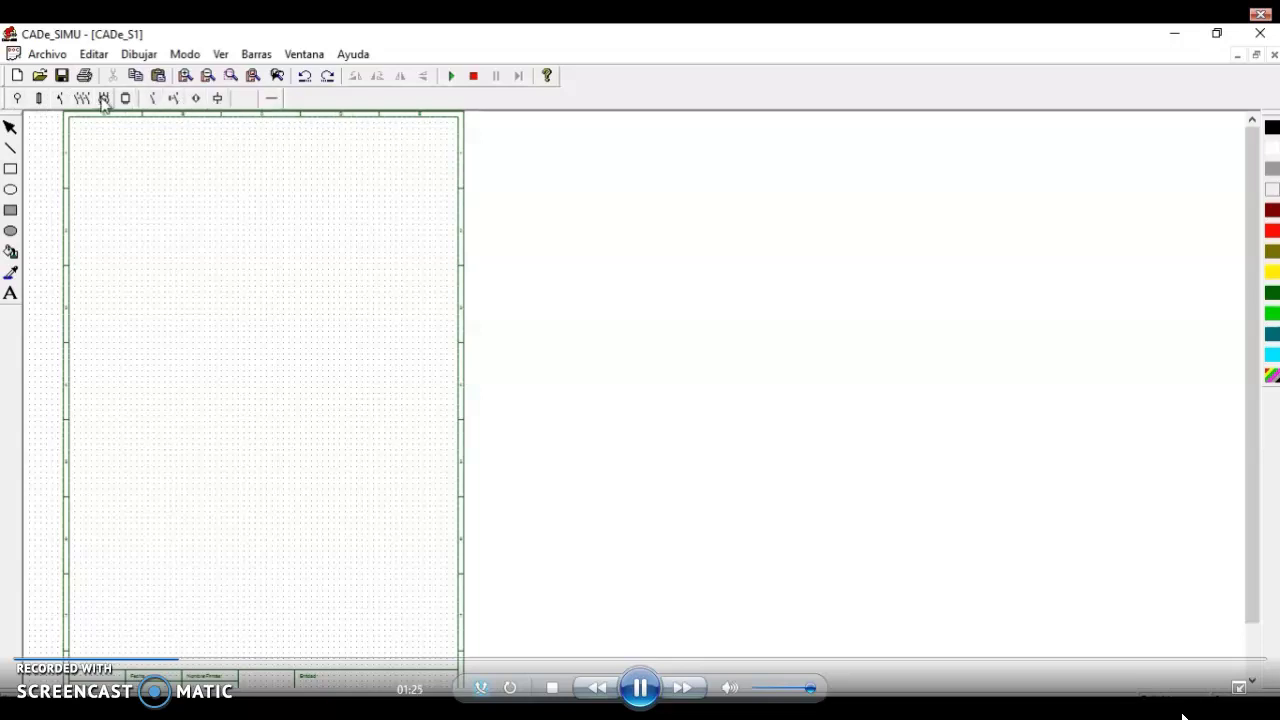
Place a phase terminal L in the sheet's upper-left area and an upside-down neutral terminal N well below it.
{"action": "left_click", "coordinate": [17, 98]}
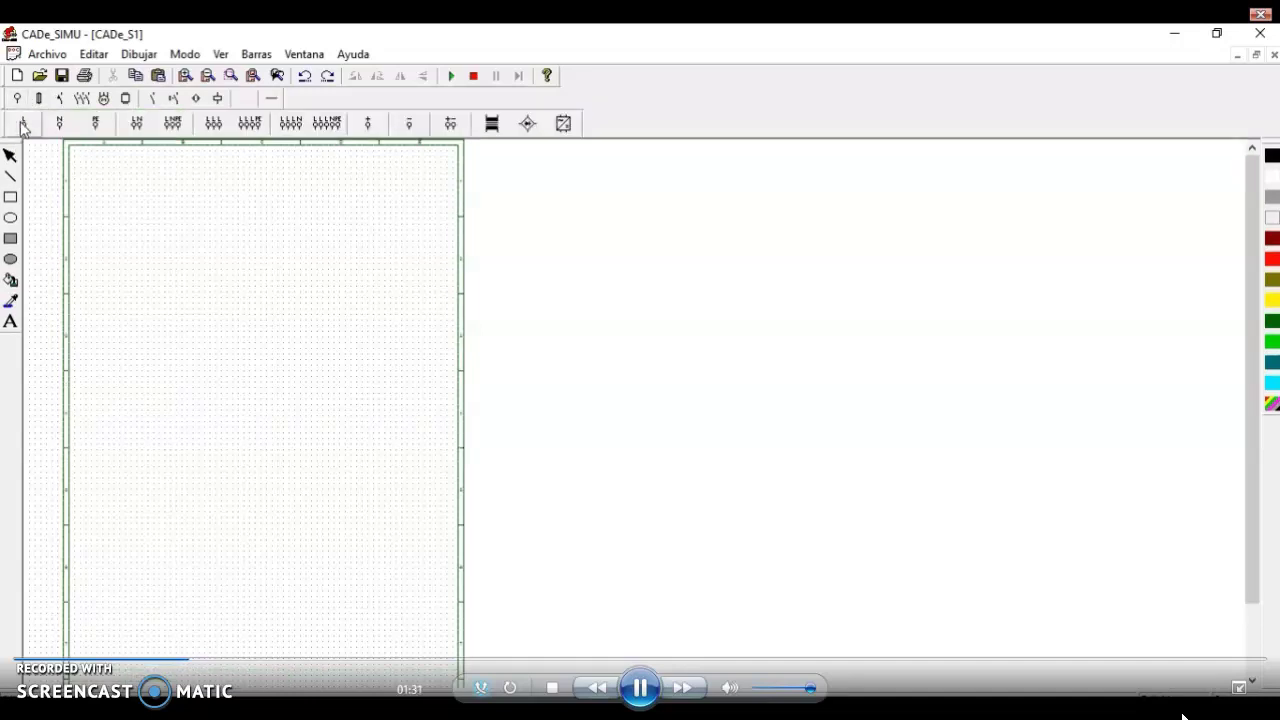
{"action": "left_click", "coordinate": [22, 123]}
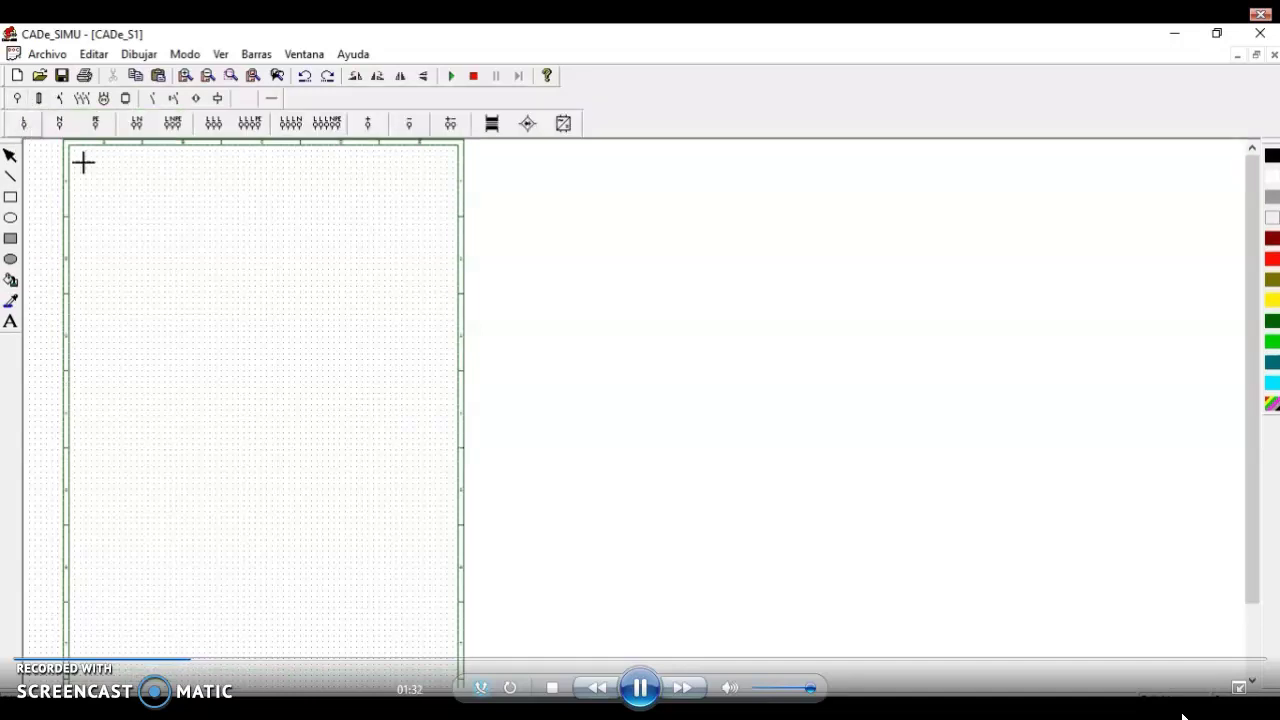
{"action": "left_click", "coordinate": [158, 184]}
{"action": "left_click", "coordinate": [60, 124]}
{"action": "mouse_move", "coordinate": [563, 31]}
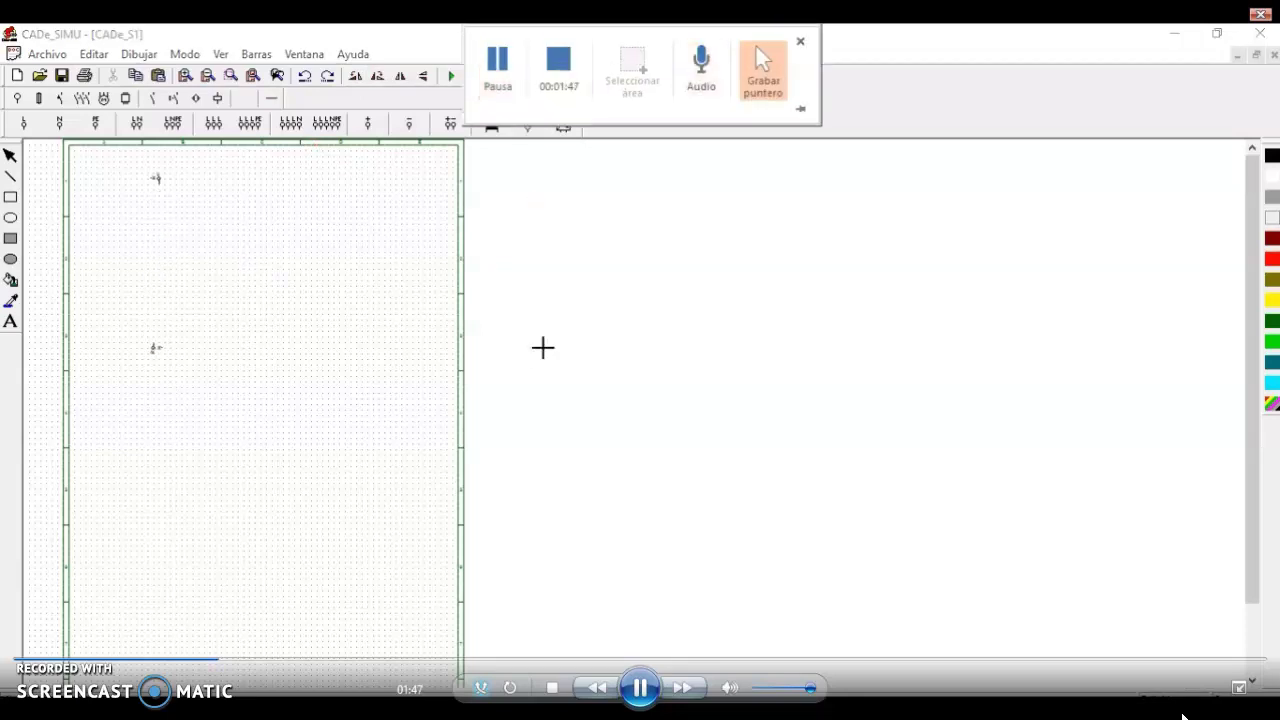
{"action": "left_click", "coordinate": [186, 77]}
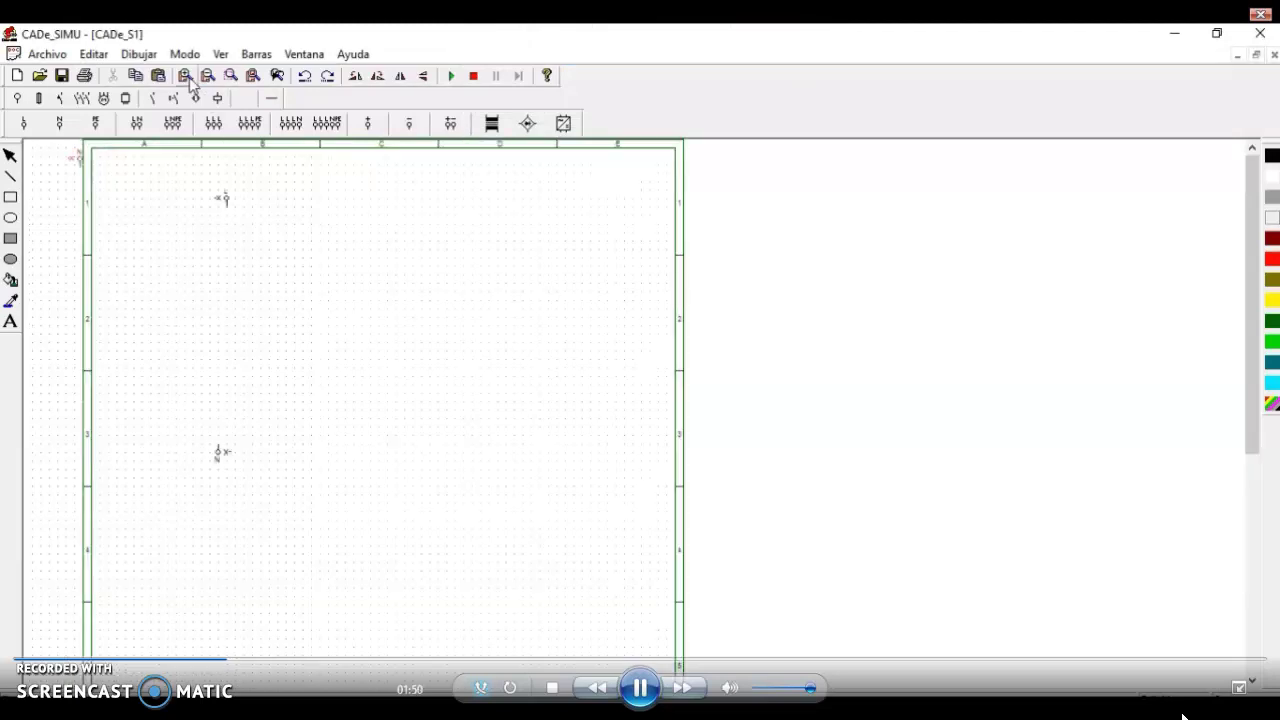
{"action": "left_click", "coordinate": [186, 77]}
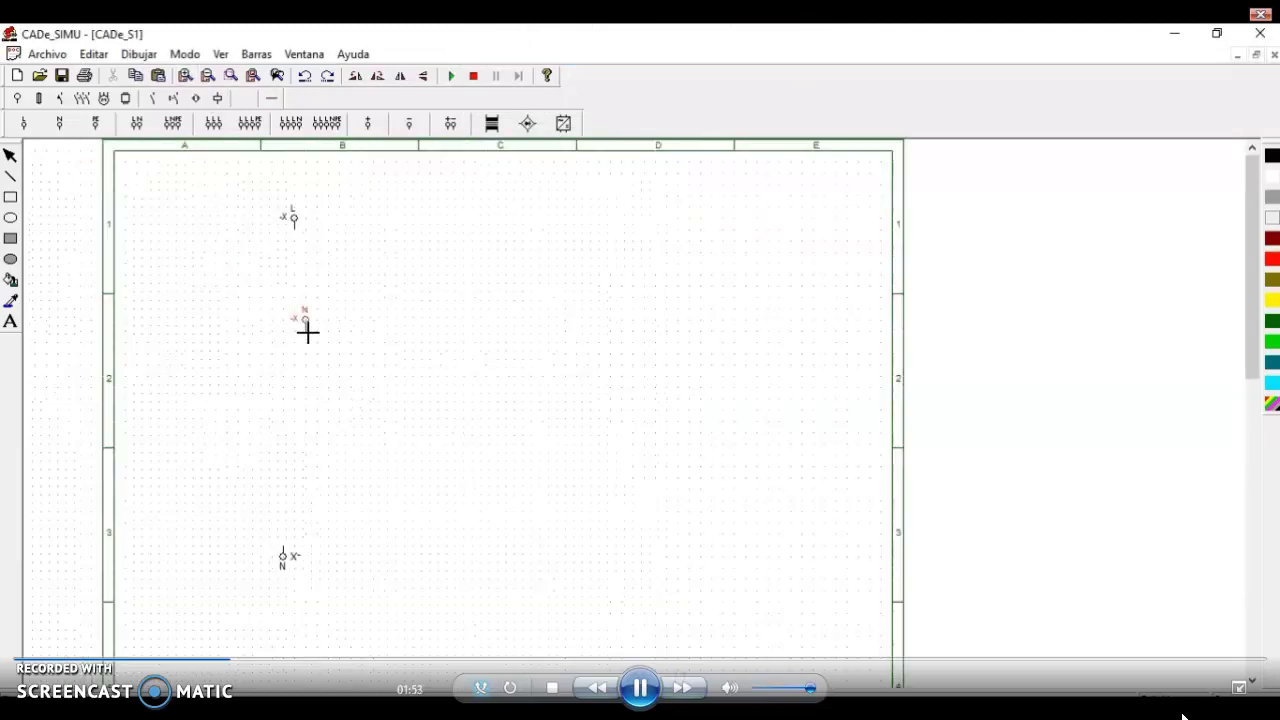
{"action": "key", "text": "Escape"}
Place a normally open pushbutton with contacts 13-14 between the L and N terminals.
{"action": "left_click", "coordinate": [174, 99]}
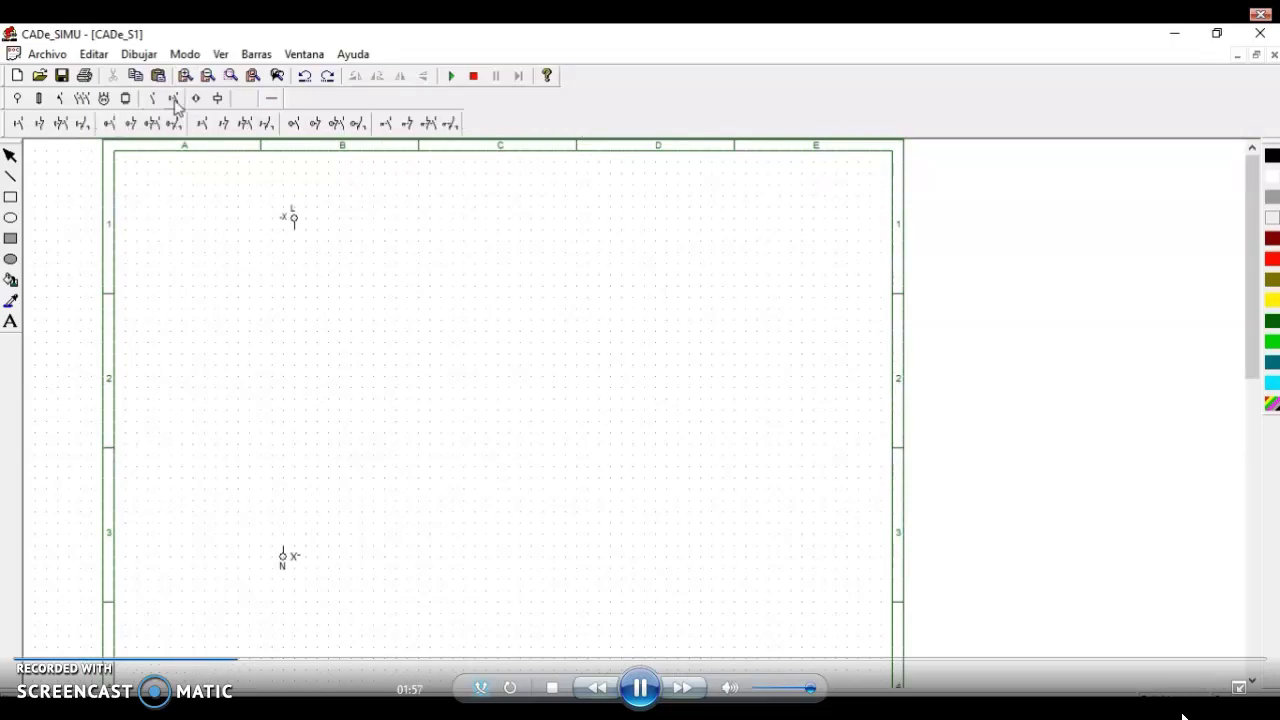
{"action": "left_click", "coordinate": [18, 123]}
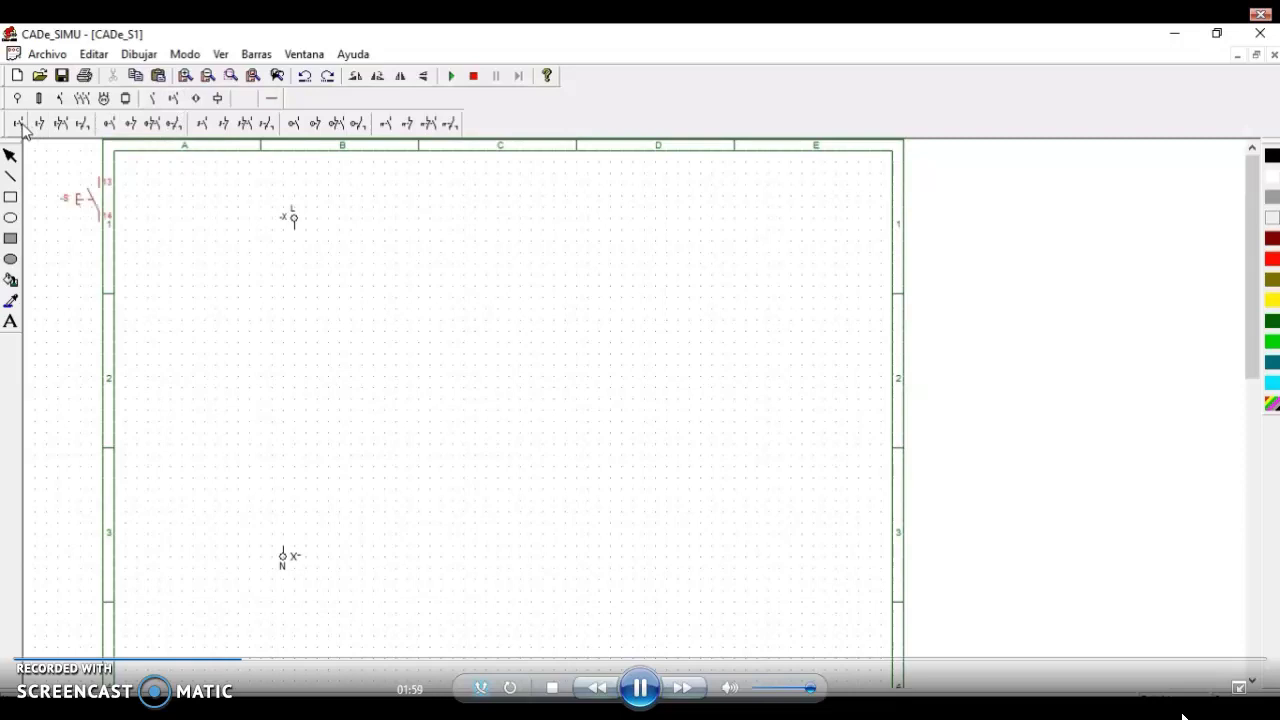
{"action": "left_click", "coordinate": [291, 383]}
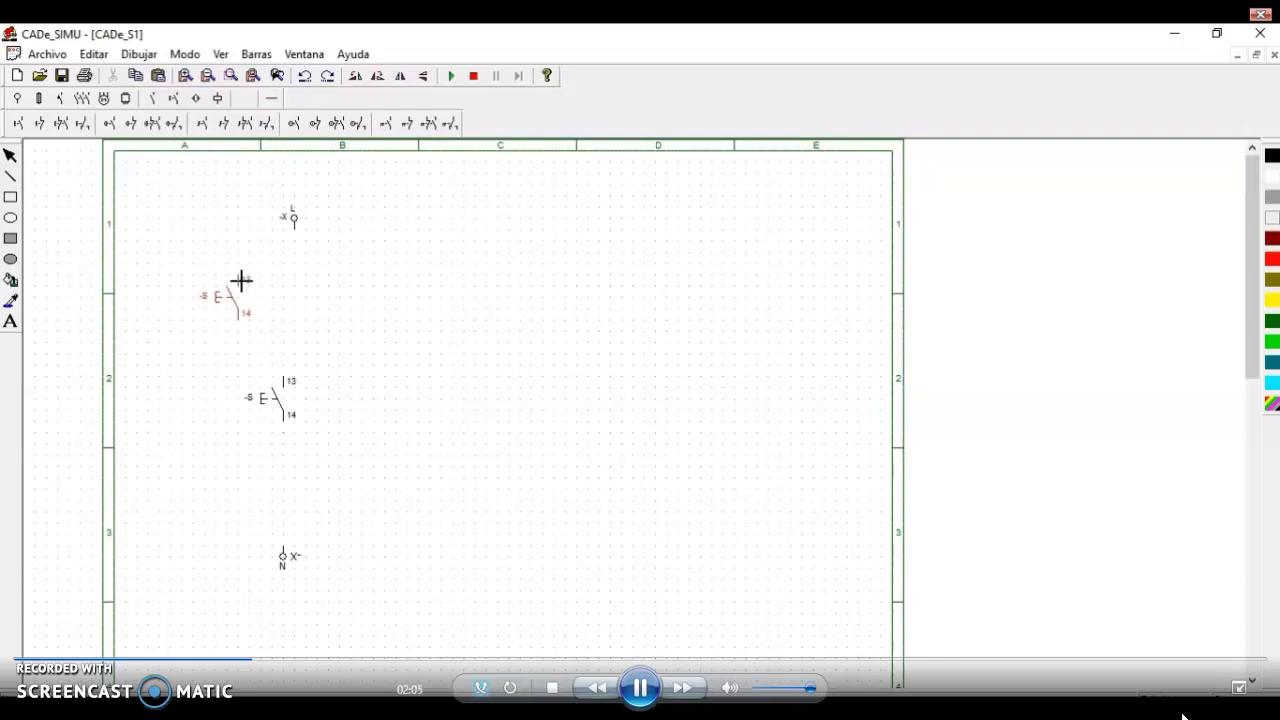
{"action": "key", "text": "Escape"}
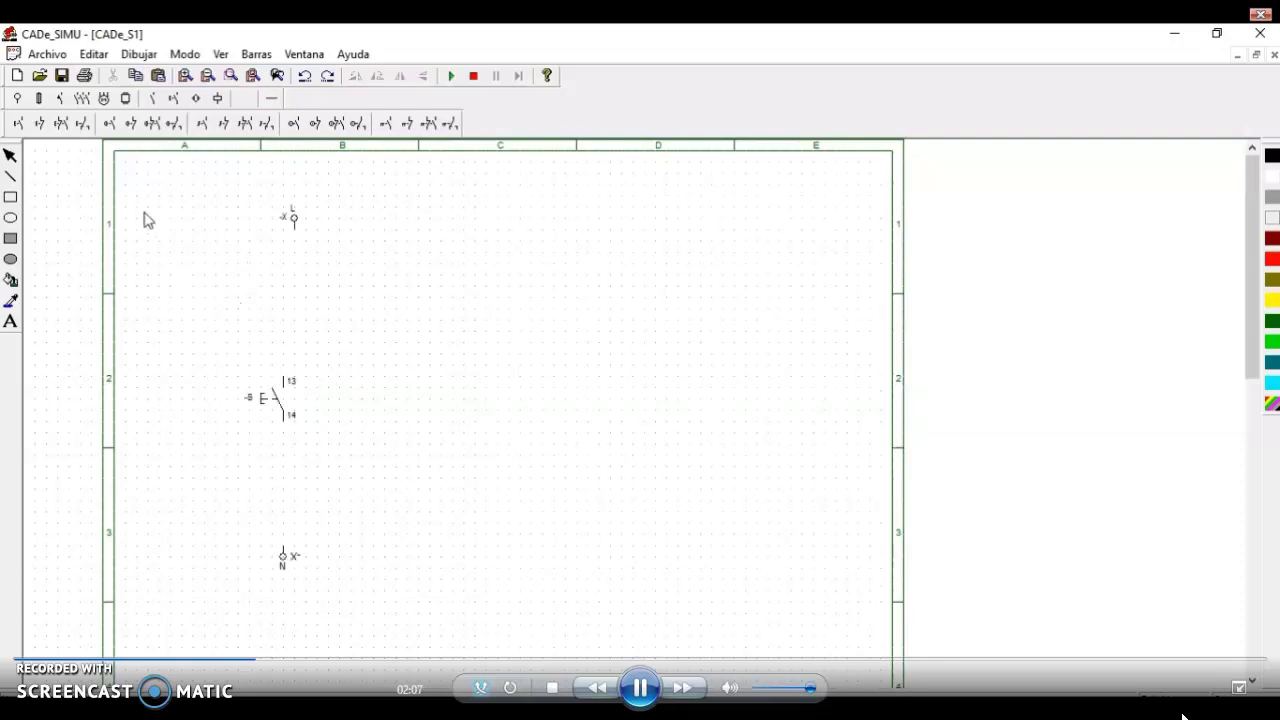
Place a double pushbutton with normally closed 11-12 and normally open 13-14 contacts directly below the L terminal.
{"action": "left_click", "coordinate": [40, 124]}
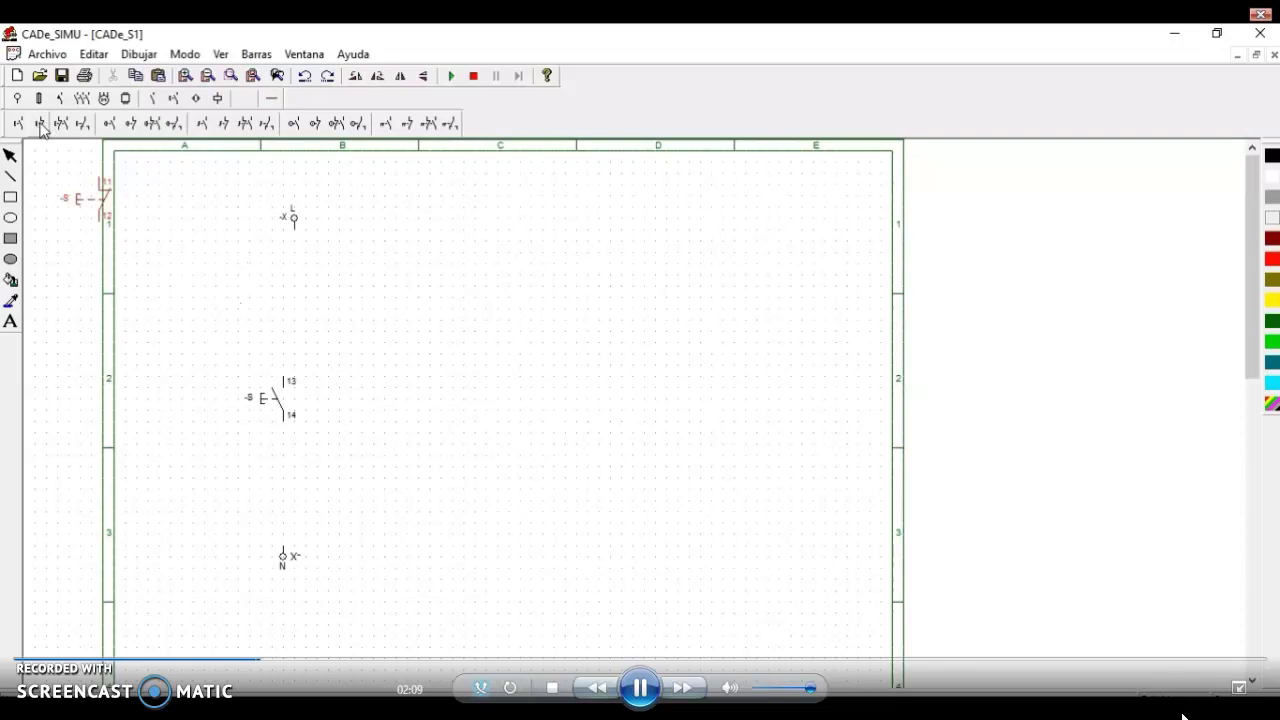
{"action": "key", "text": "Escape"}
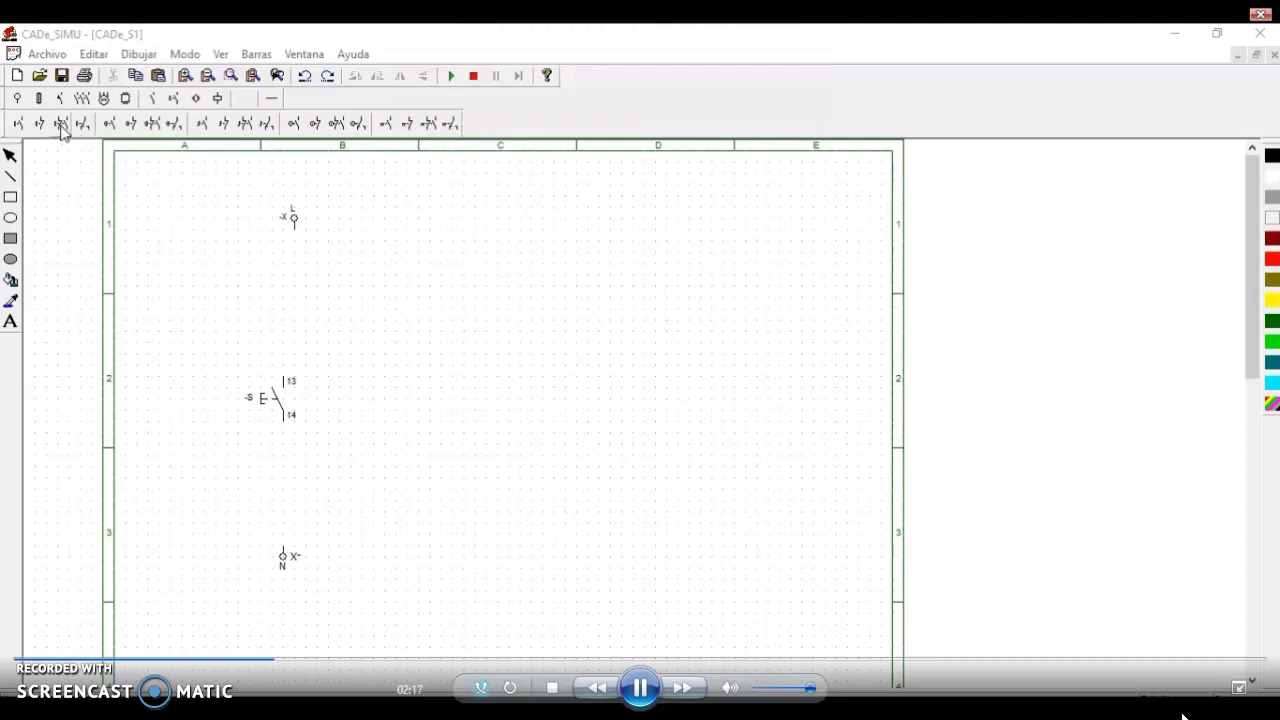
{"action": "left_click", "coordinate": [62, 125]}
{"action": "left_click", "coordinate": [297, 270]}
{"action": "key", "text": "Escape"}
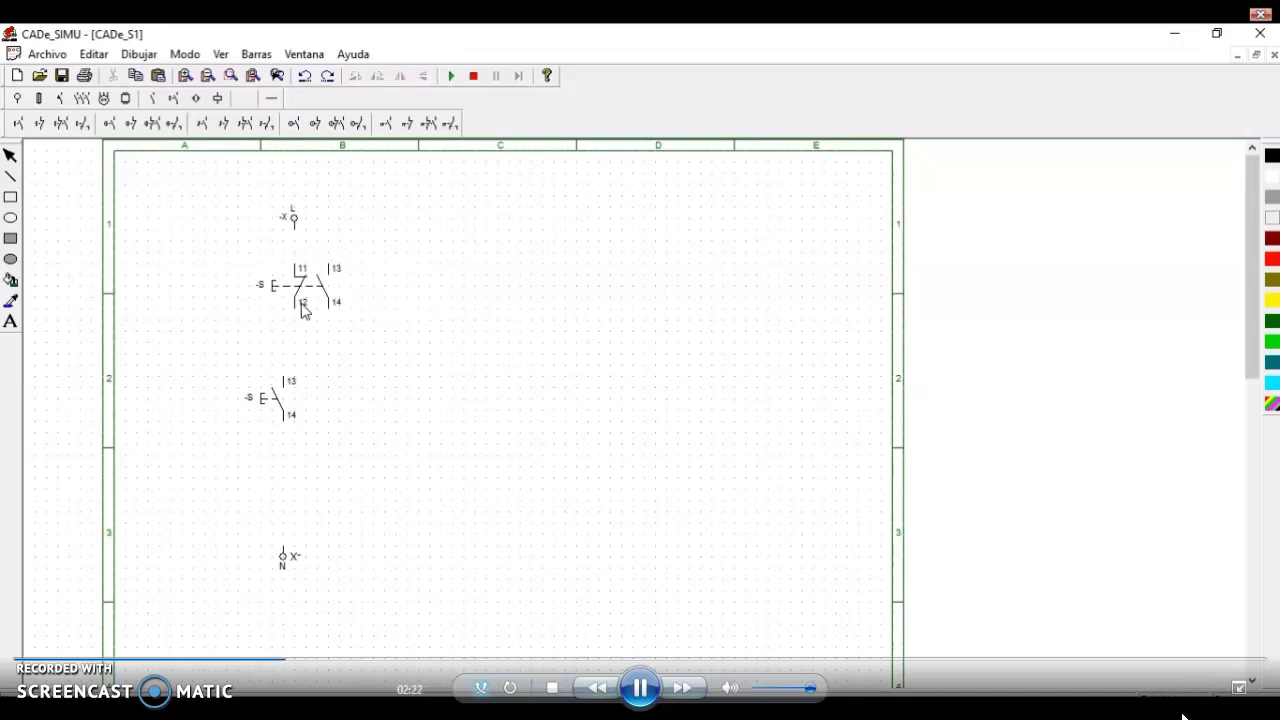
Shift the single normally open pushbutton and the N terminal slightly right to align them vertically with the L terminal.
{"action": "left_click_drag", "start_coordinate": [286, 408], "coordinate": [297, 408]}
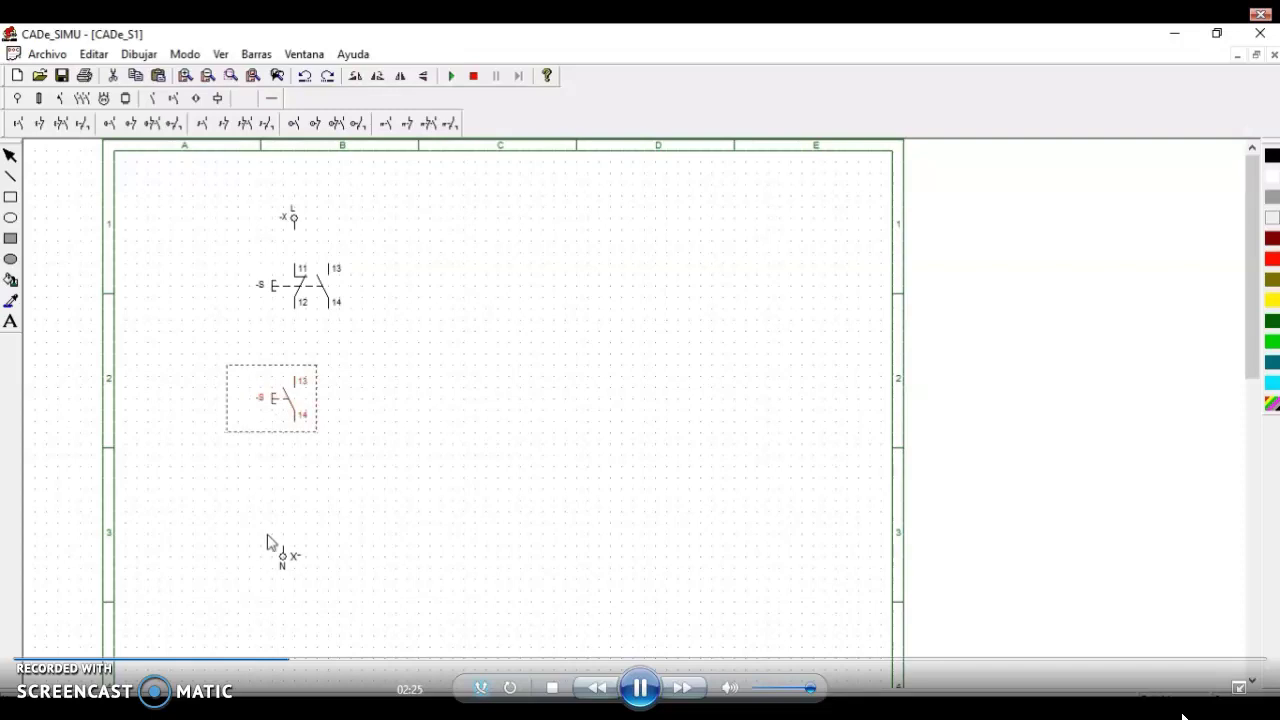
{"action": "left_click_drag", "start_coordinate": [286, 560], "coordinate": [297, 555]}
{"action": "left_click", "coordinate": [437, 531]}
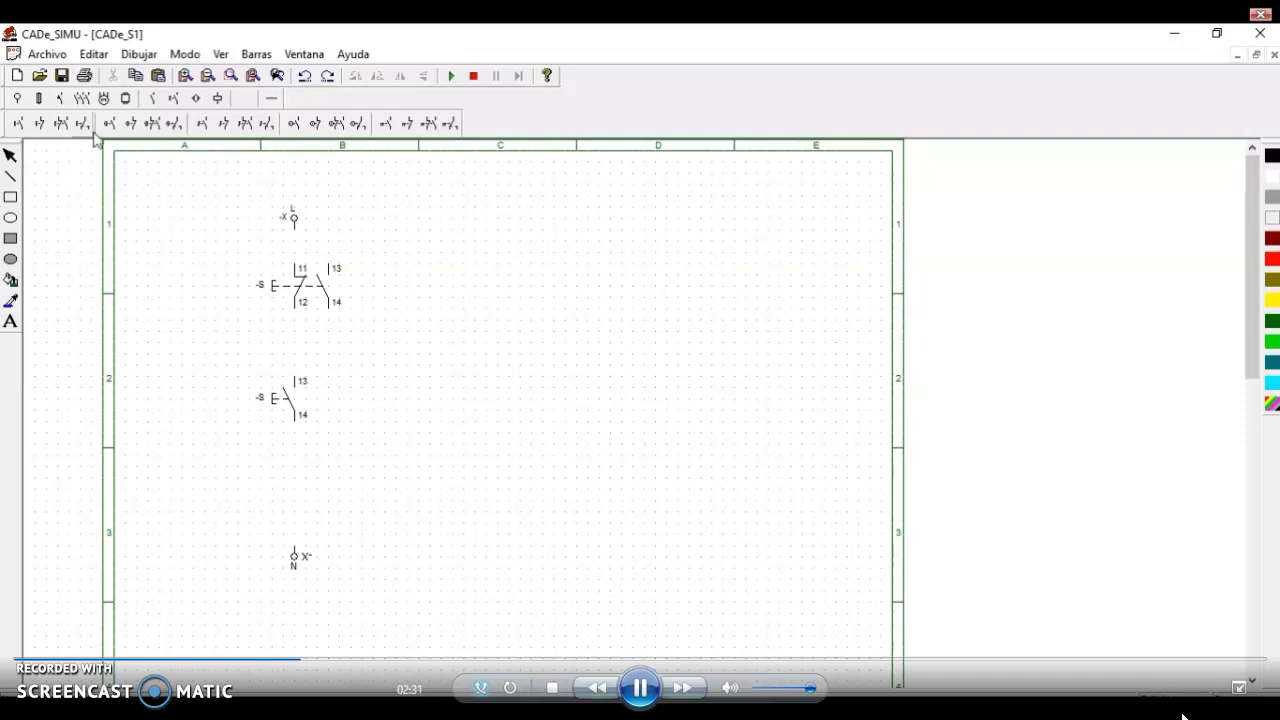
Place a normally open relay contact K (13-14) to the right of the single pushbutton, level with it.
{"action": "left_click", "coordinate": [155, 100]}
{"action": "left_click", "coordinate": [18, 123]}
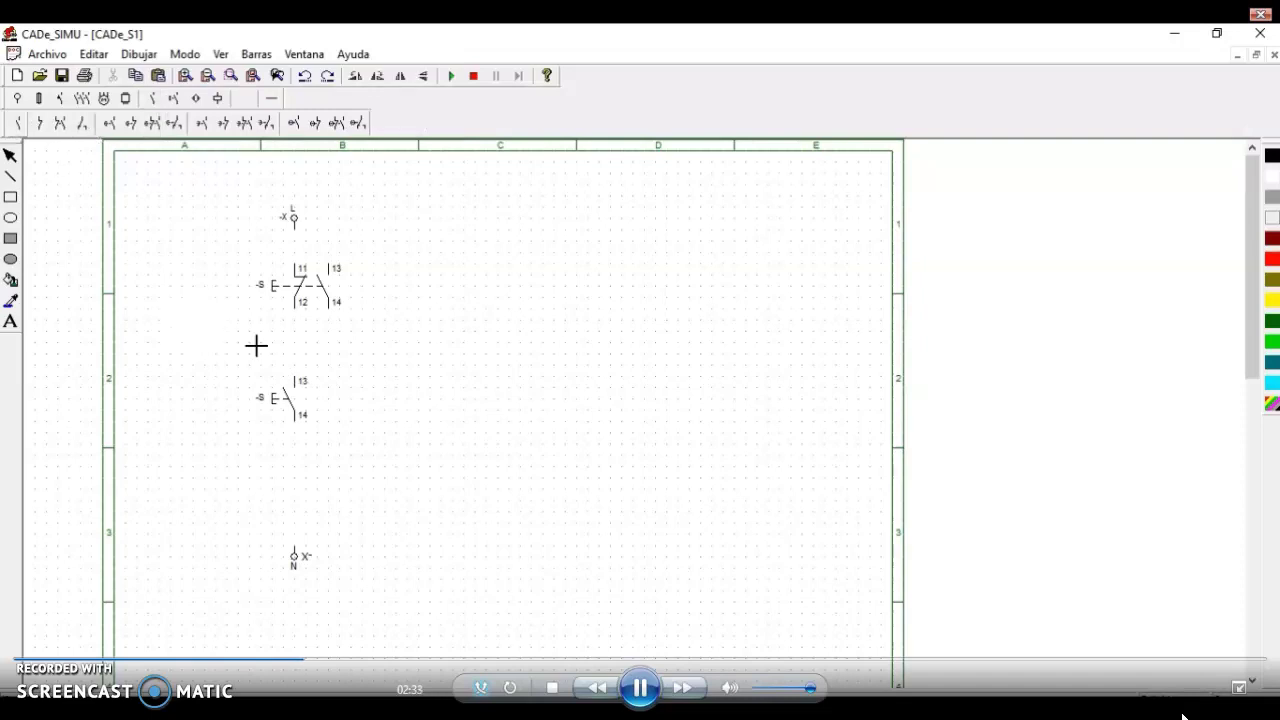
{"action": "left_click", "coordinate": [377, 380]}
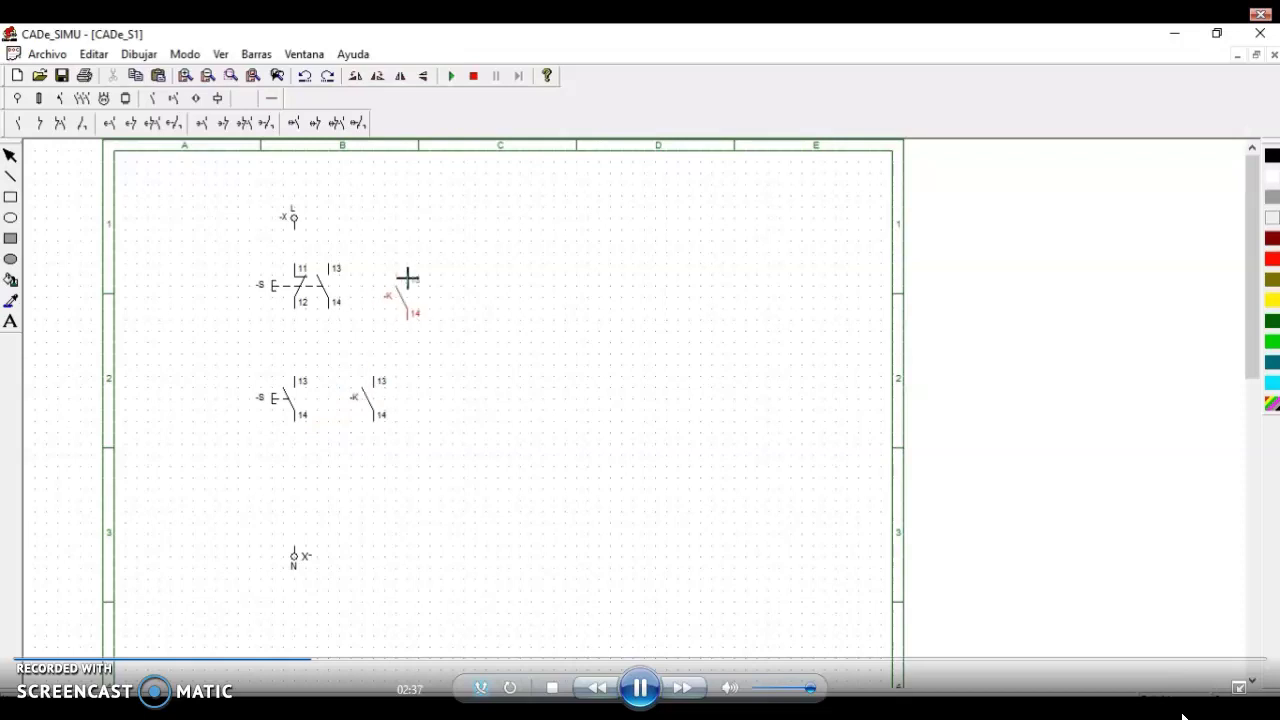
{"action": "key", "text": "Escape"}
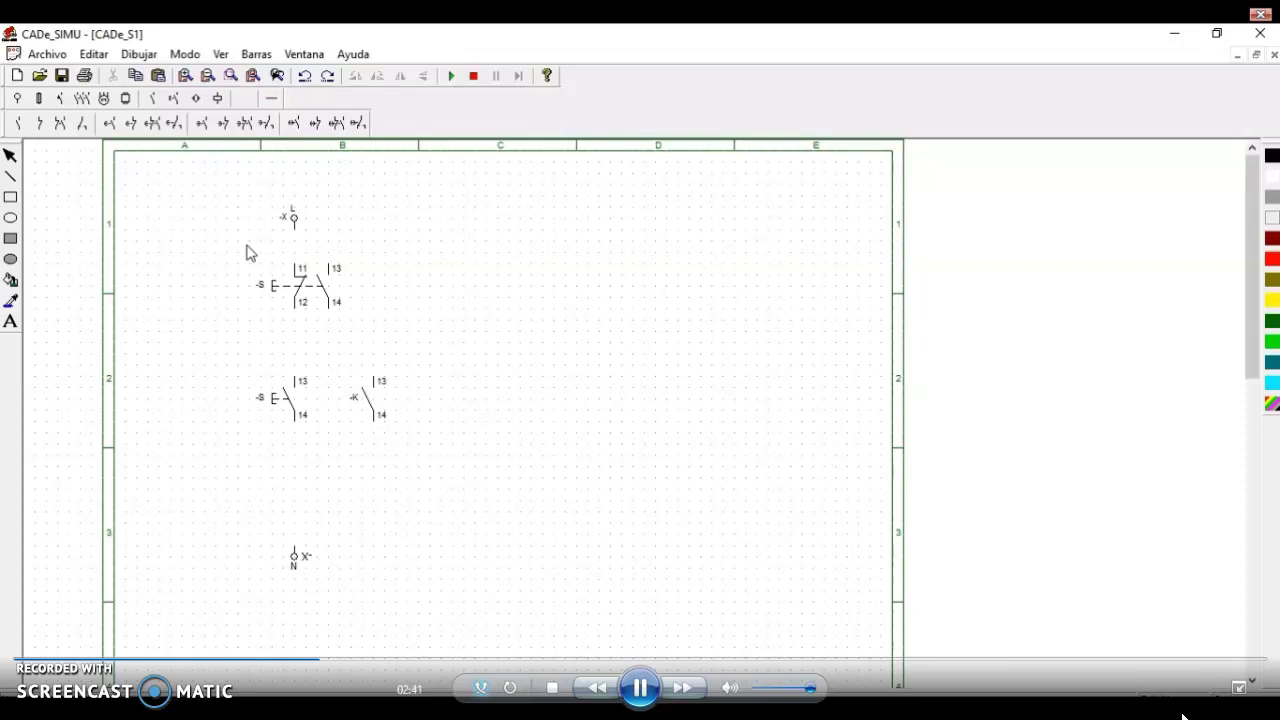
Place a relay coil K (A1-A2) between the single pushbutton and the N terminal, in line with both.
{"action": "left_click", "coordinate": [214, 101]}
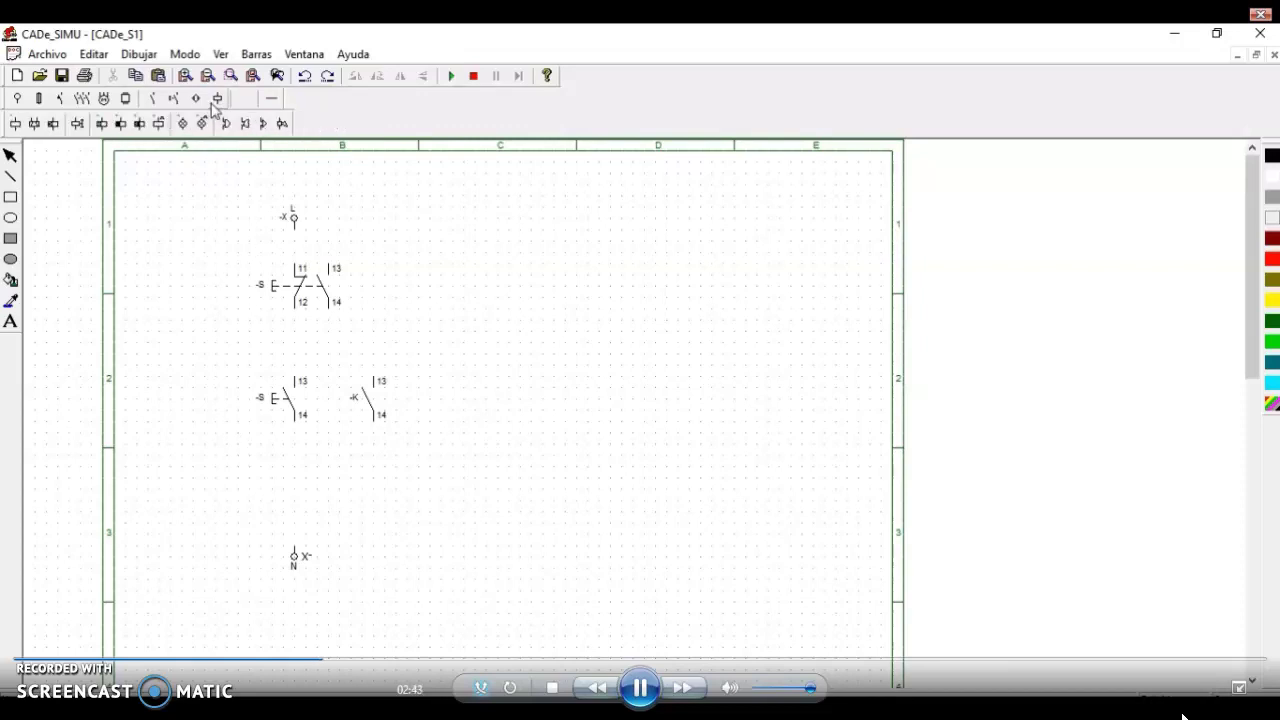
{"action": "left_click", "coordinate": [15, 123]}
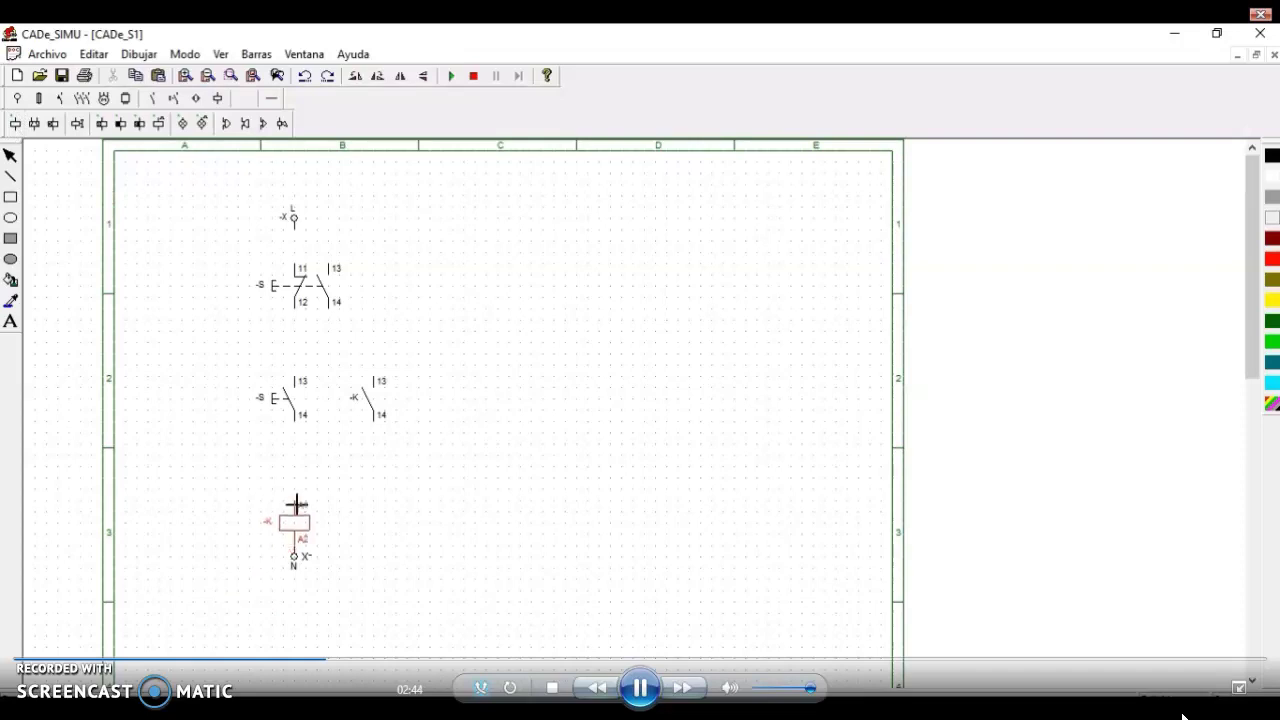
{"action": "left_click", "coordinate": [296, 481]}
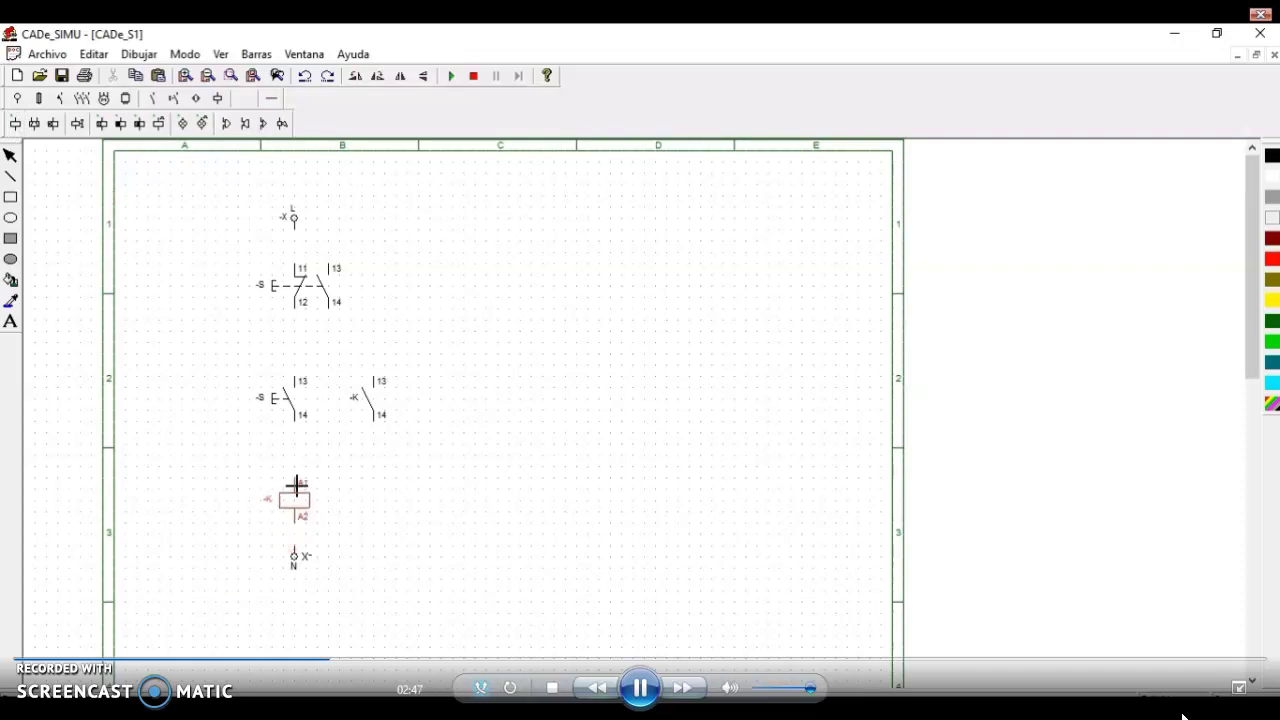
Wire the L terminal to contact 11 of the double pushbutton, and its contact 12 to contact 13 of the single pushbutton.
{"action": "right_click", "coordinate": [475, 506]}
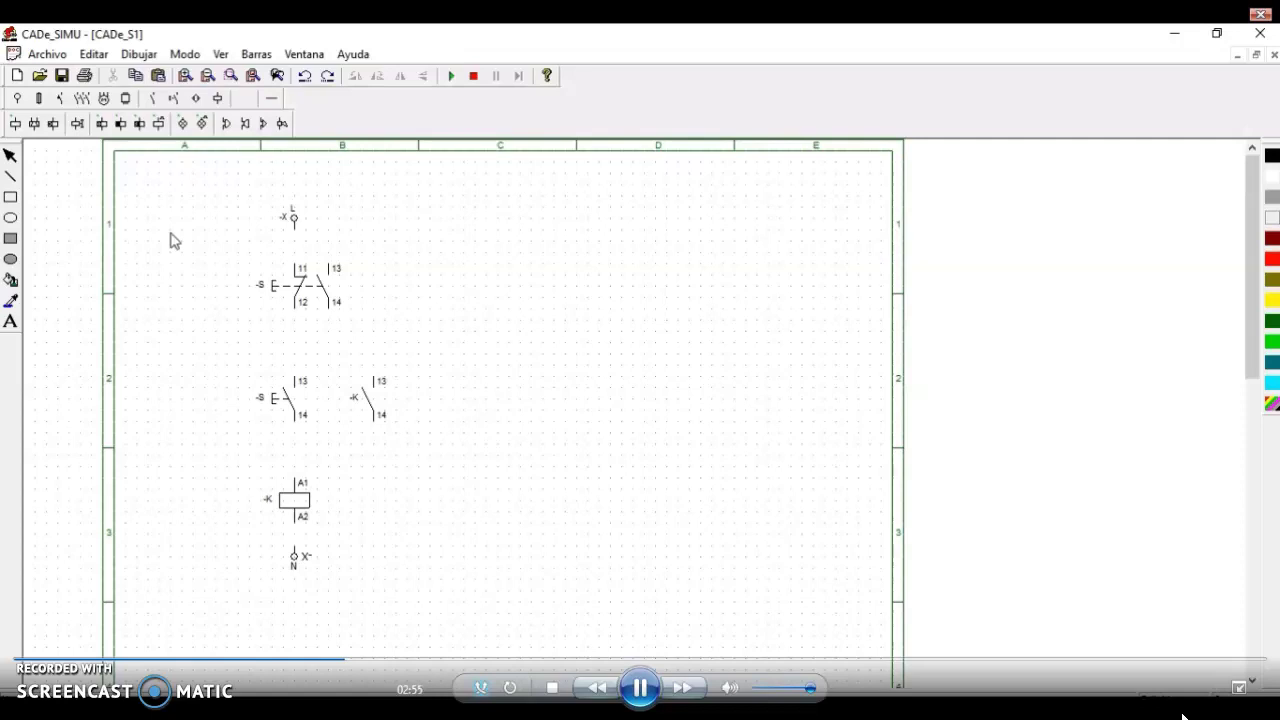
{"action": "left_click", "coordinate": [273, 100]}
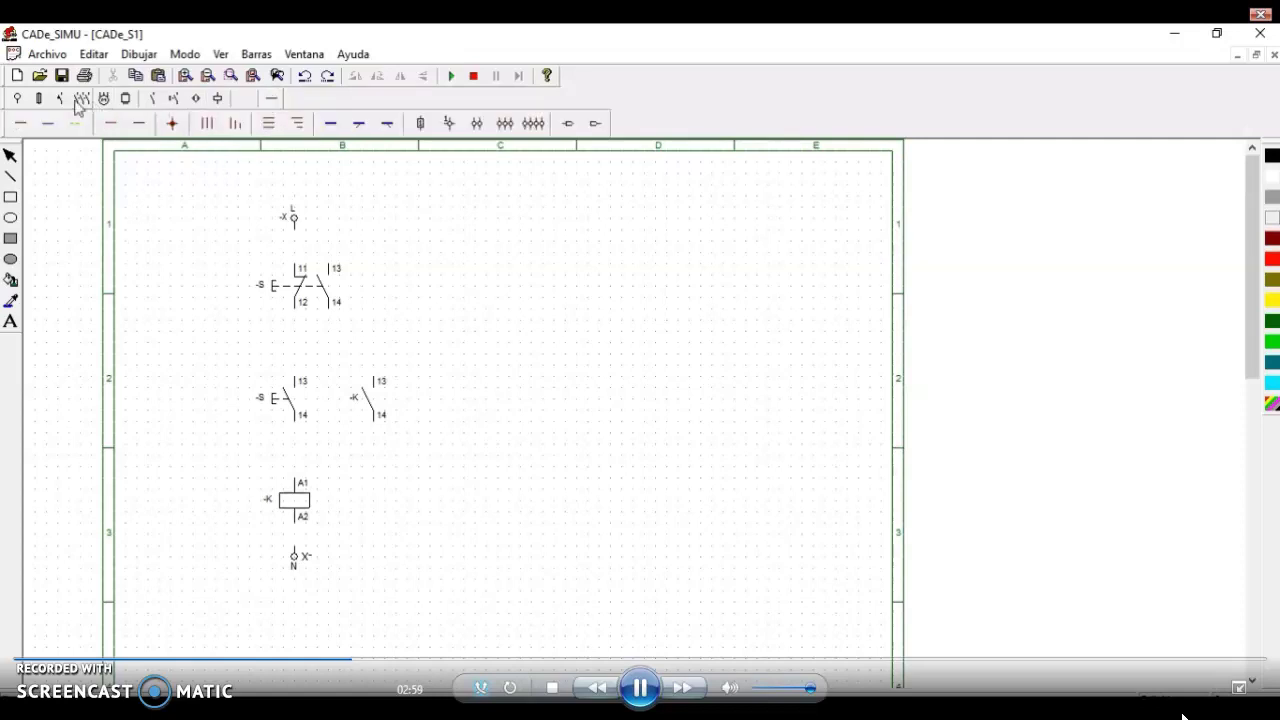
{"action": "left_click", "coordinate": [18, 125]}
{"action": "left_click_drag", "start_coordinate": [296, 233], "coordinate": [296, 264]}
{"action": "left_click_drag", "start_coordinate": [294, 309], "coordinate": [296, 370]}
Wire relay contact K in parallel with the single pushbutton, and connect that pushbutton through coil K to the N terminal.
{"action": "mouse_move", "coordinate": [350, 341]}
{"action": "left_mouse_down"}
{"action": "mouse_move", "coordinate": [382, 347]}
{"action": "mouse_move", "coordinate": [293, 342]}
{"action": "left_mouse_up"}
{"action": "left_click_drag", "start_coordinate": [297, 427], "coordinate": [295, 482]}
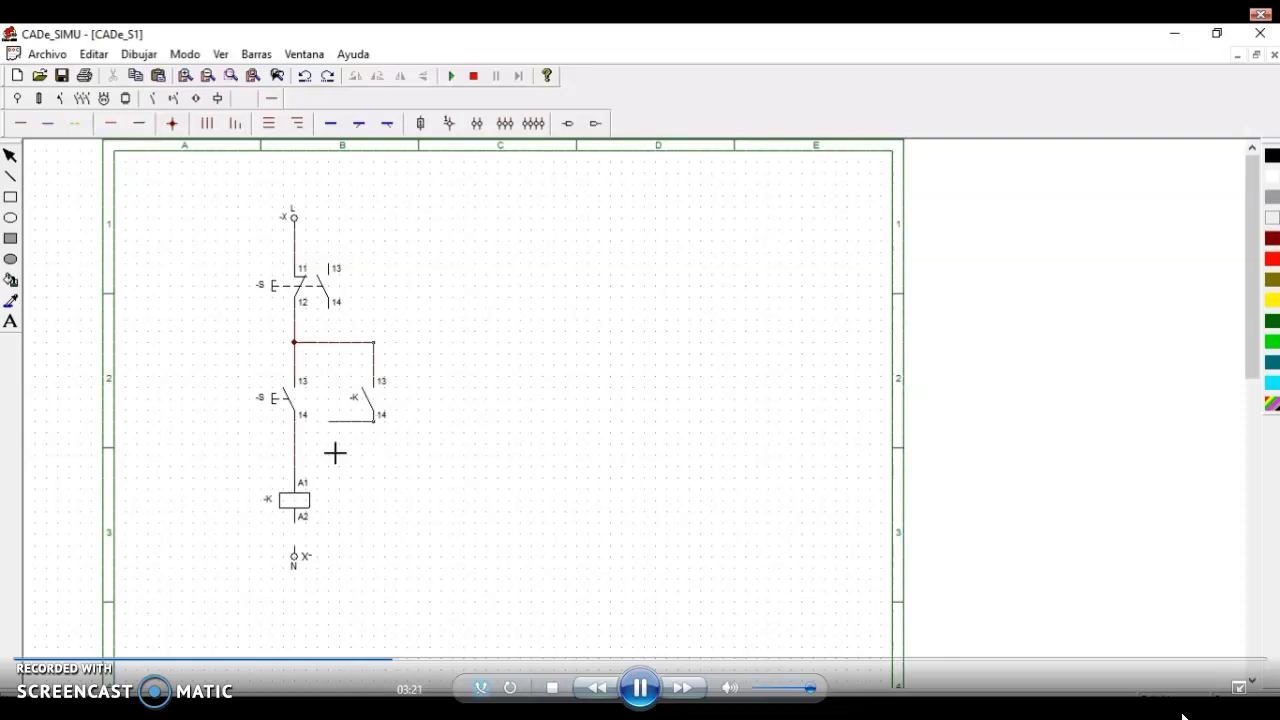
{"action": "left_click_drag", "start_coordinate": [366, 457], "coordinate": [294, 455]}
{"action": "left_click_drag", "start_coordinate": [297, 528], "coordinate": [295, 555]}
Name the double pushbutton -S0 and the single pushbutton -S1.
{"action": "double_click", "coordinate": [276, 298]}
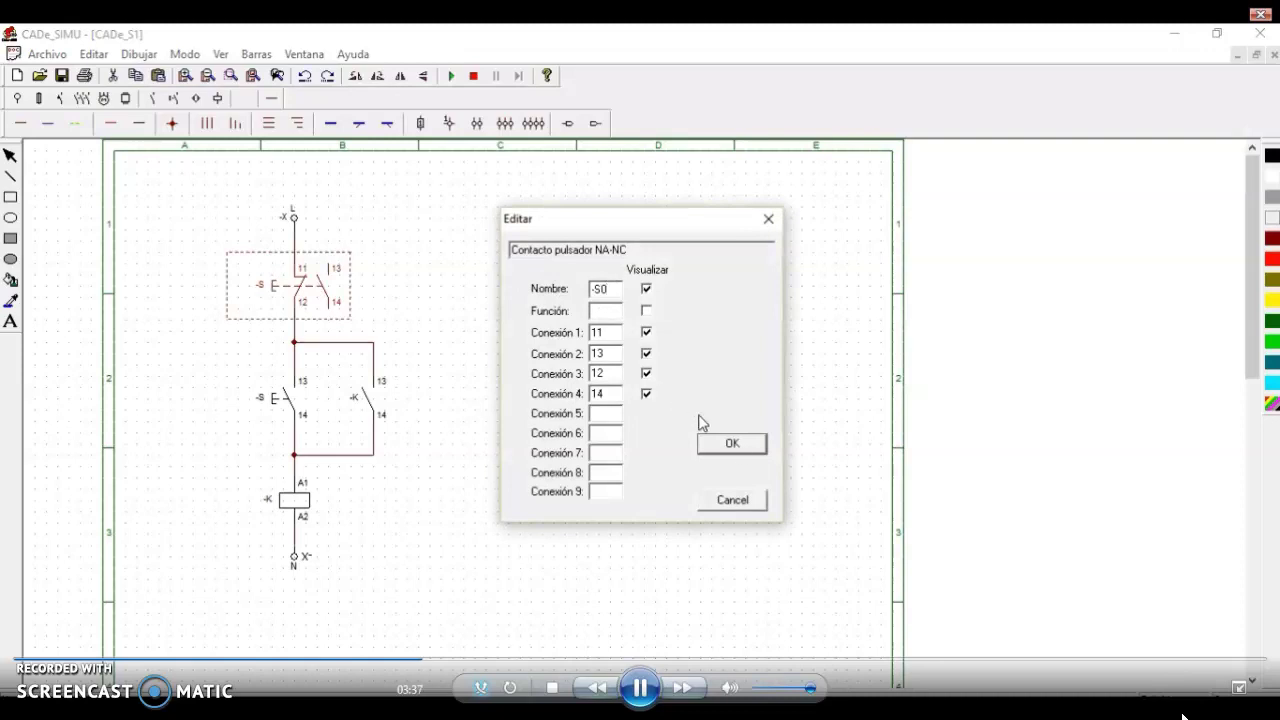
{"action": "left_click", "coordinate": [732, 443]}
{"action": "double_click", "coordinate": [266, 411]}
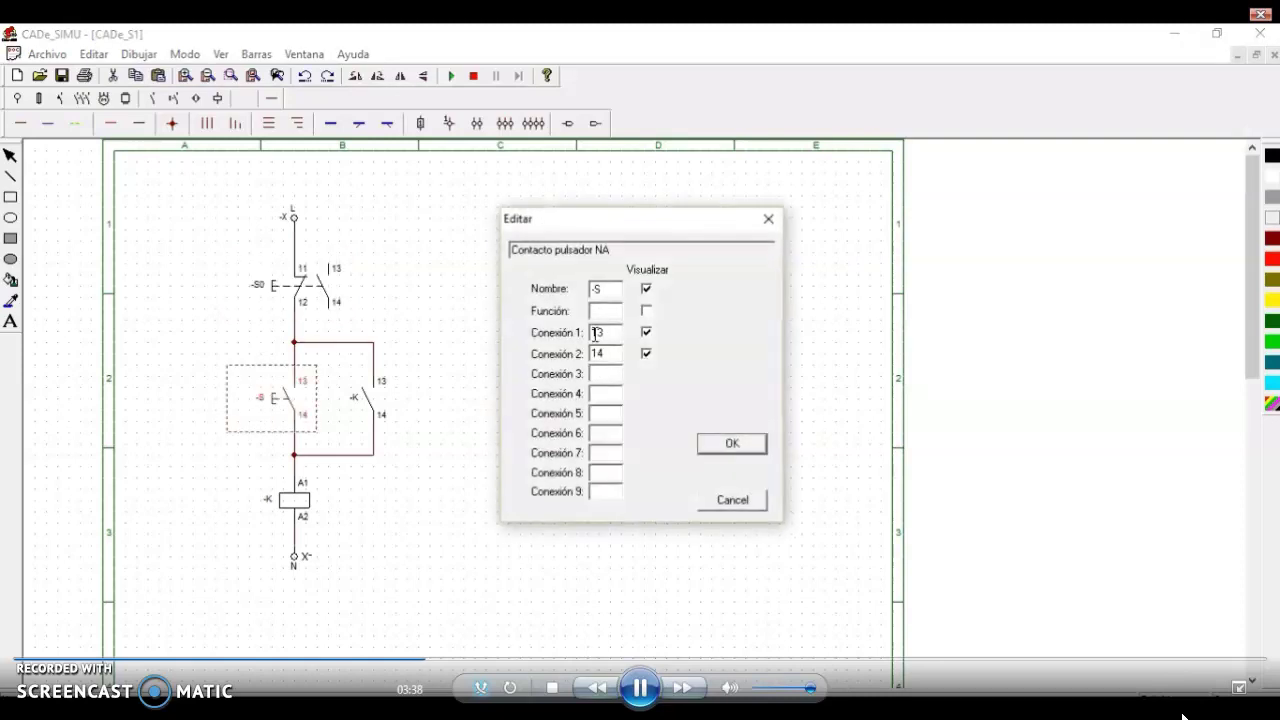
{"action": "type", "text": "1"}
{"action": "key", "text": "Return"}
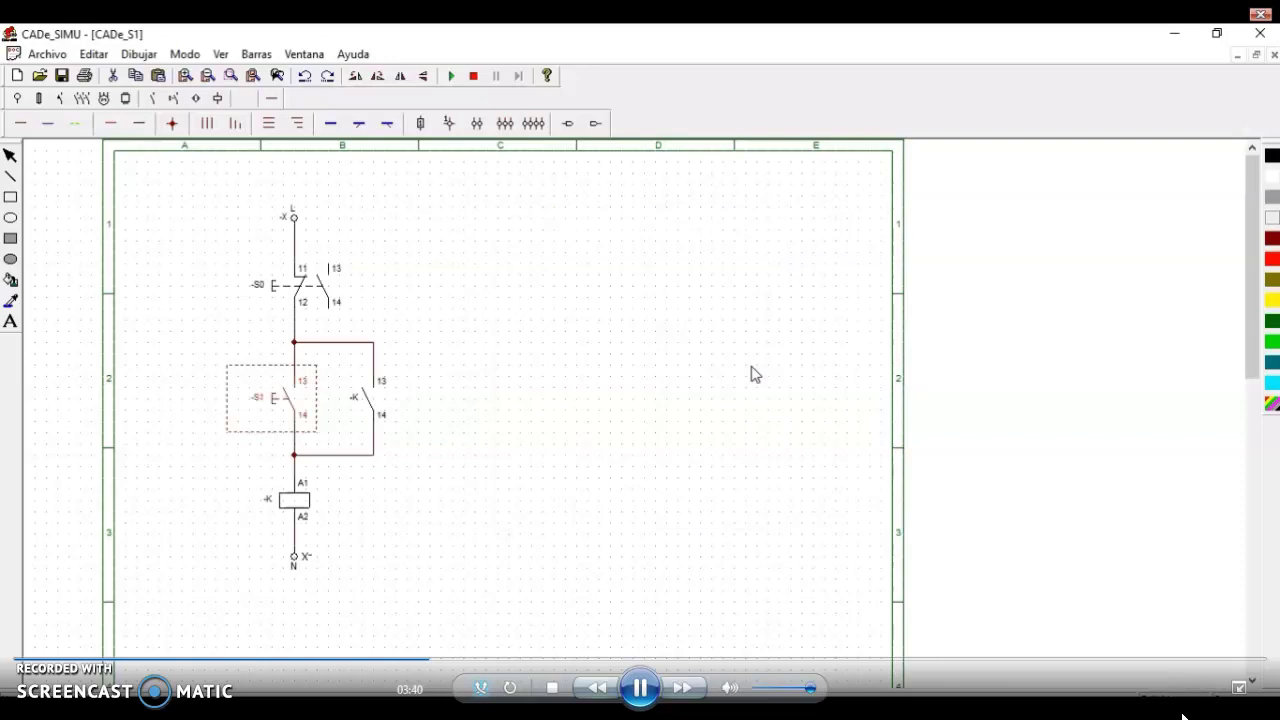
Name both the relay contact beside S1 and the relay coil -KM1.
{"action": "double_click", "coordinate": [357, 400]}
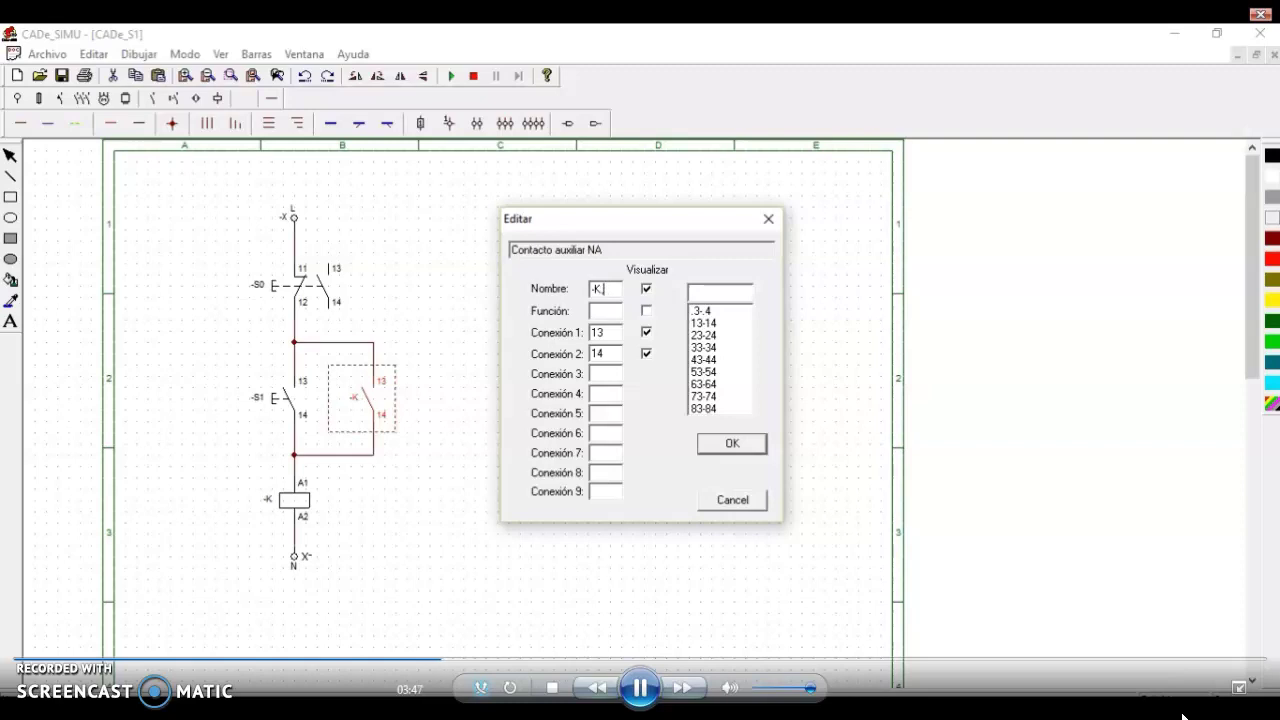
{"action": "type", "text": "M1"}
{"action": "key", "text": "Return"}
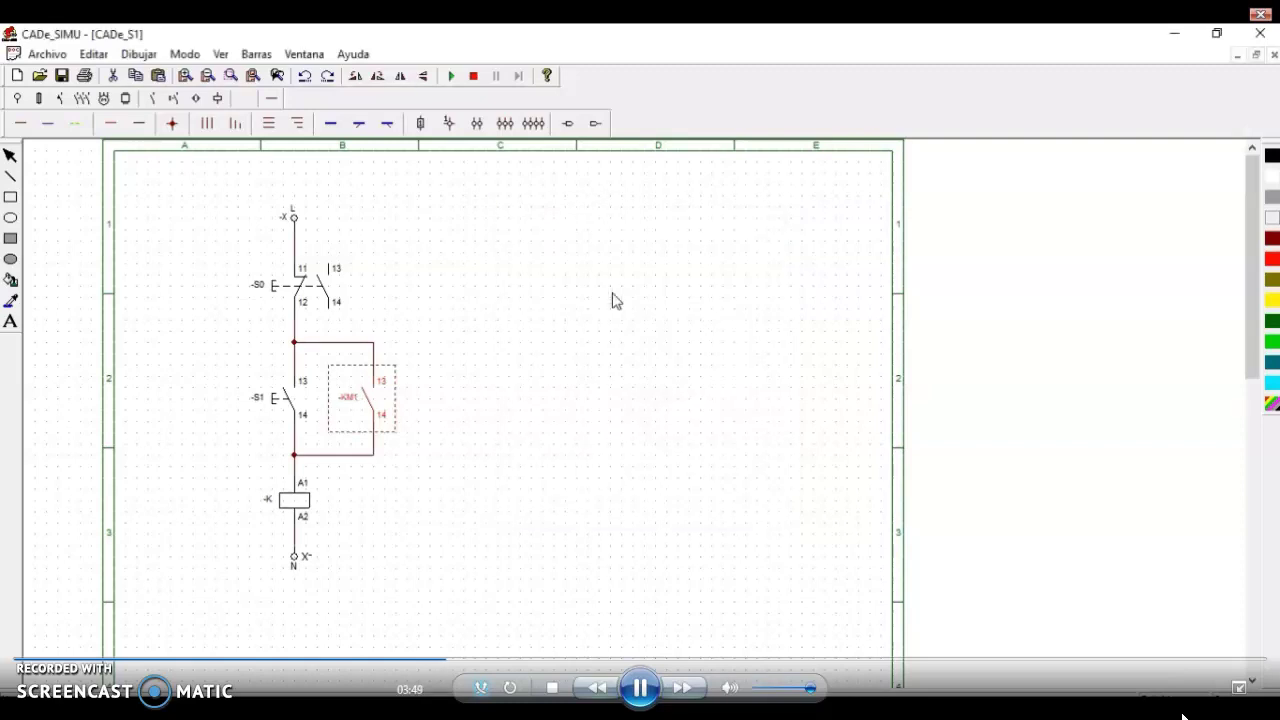
{"action": "double_click", "coordinate": [266, 500]}
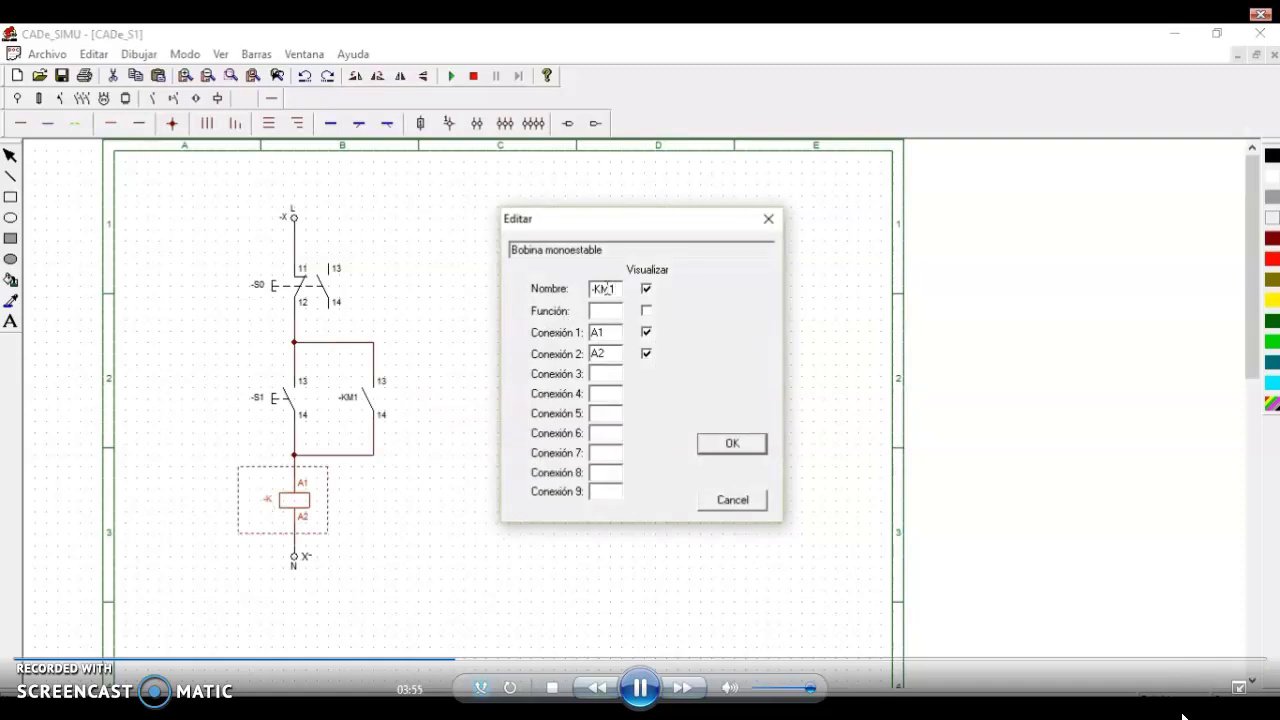
{"action": "left_click", "coordinate": [708, 444]}
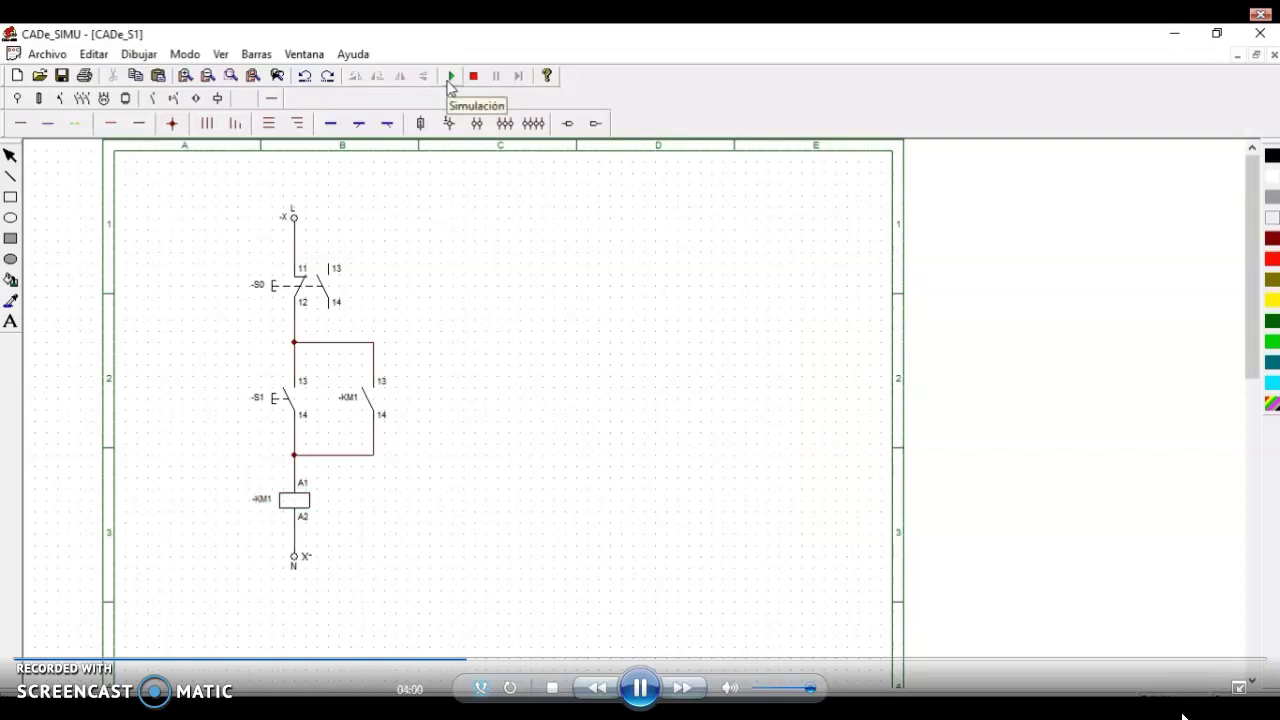
Simulate the control circuit, operating pushbutton S1 and then S0, and stop the simulation.
{"action": "left_click", "coordinate": [450, 77]}
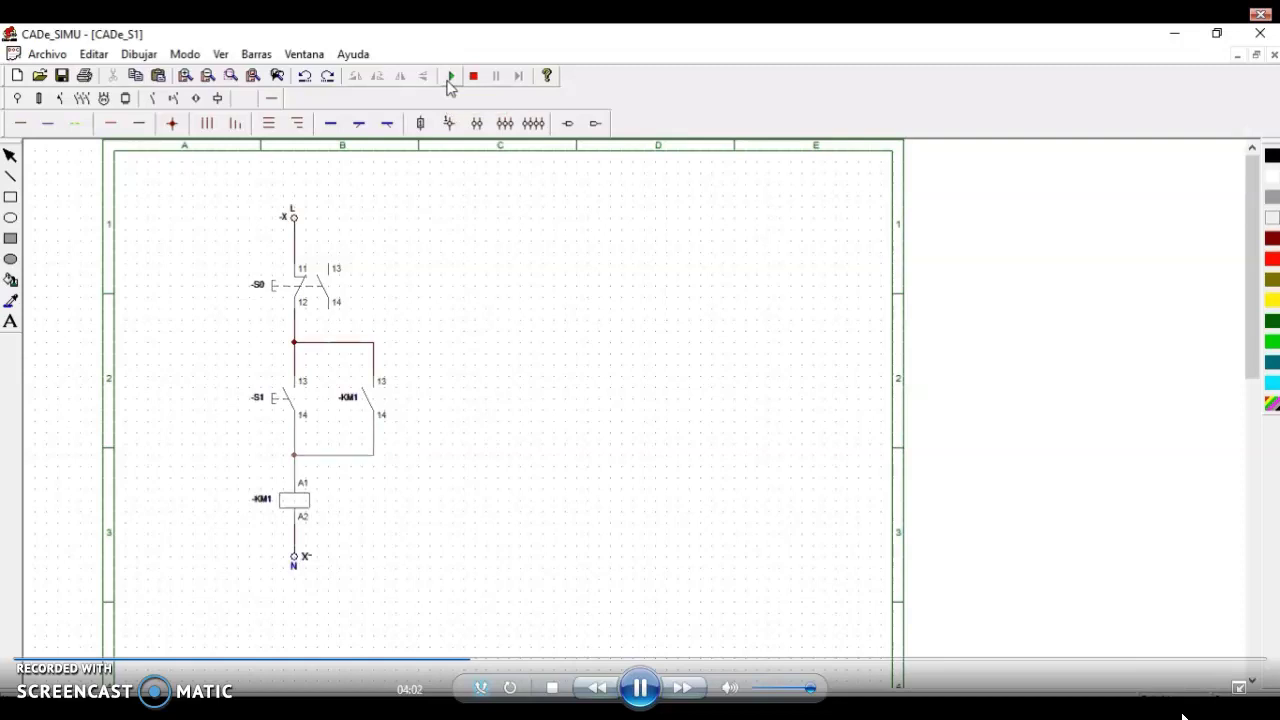
{"action": "left_click", "coordinate": [285, 405]}
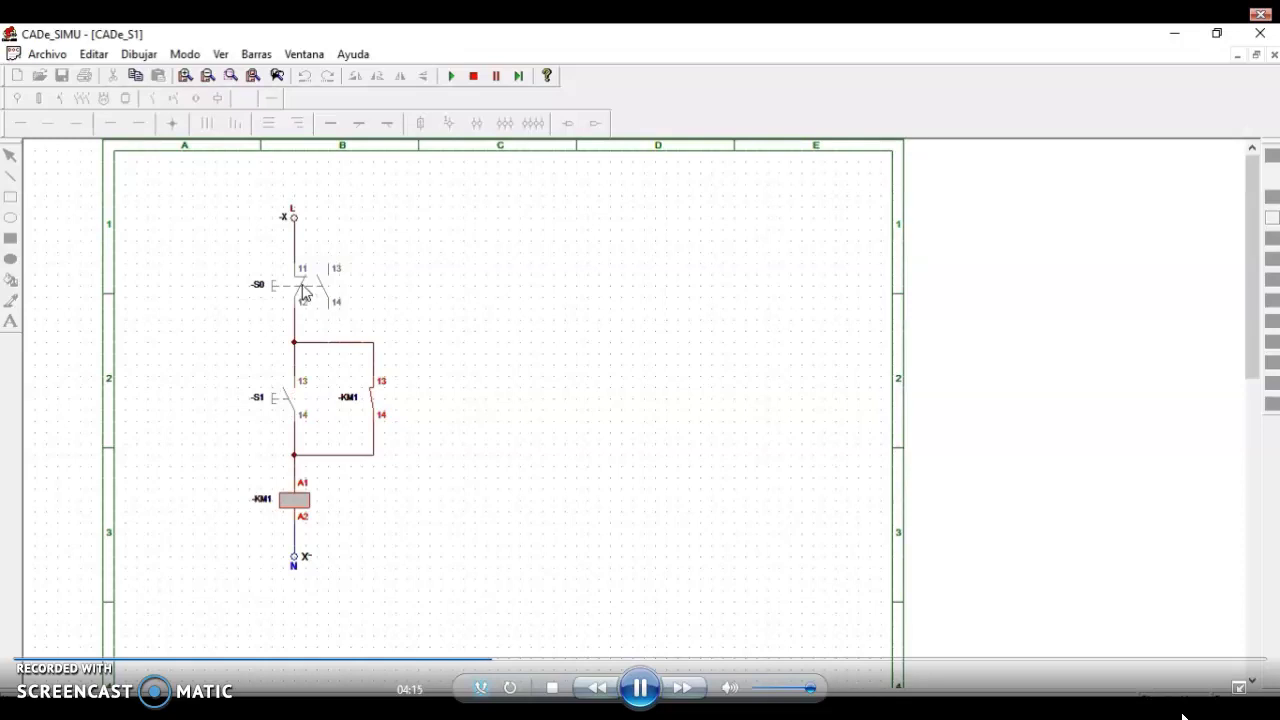
{"action": "left_click", "coordinate": [274, 289]}
{"action": "left_click", "coordinate": [277, 291]}
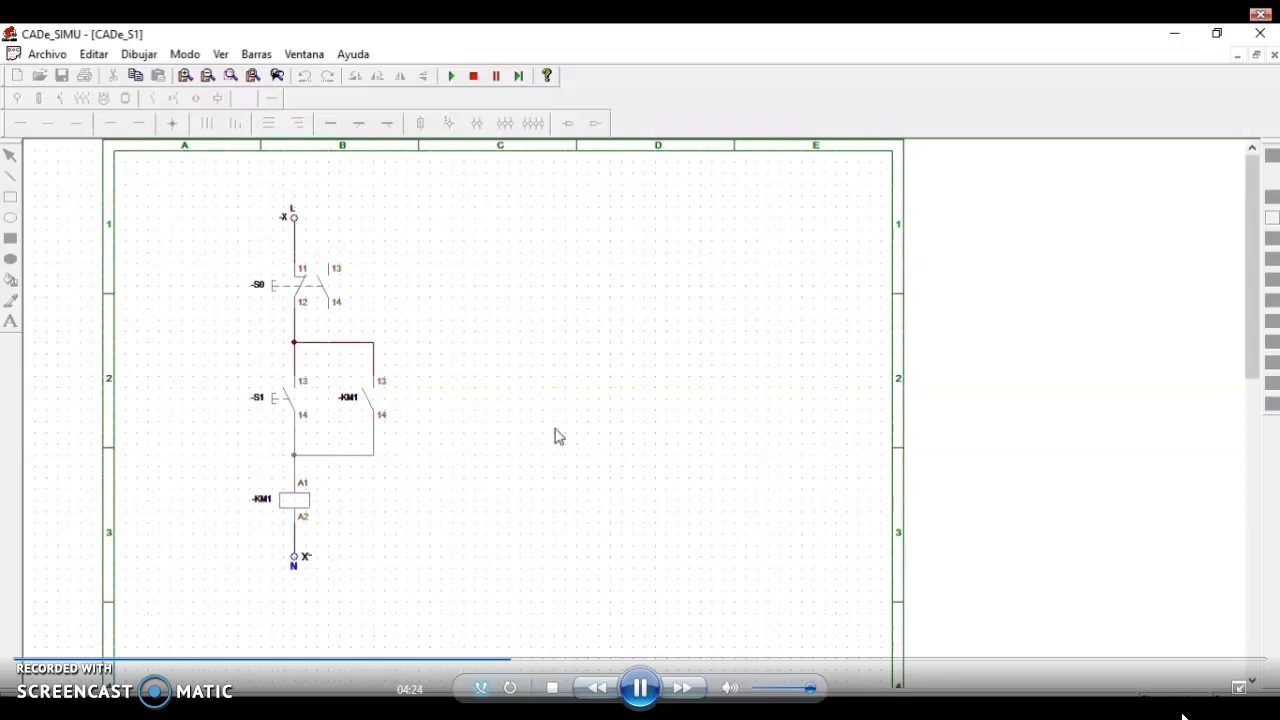
{"action": "left_click", "coordinate": [473, 80]}
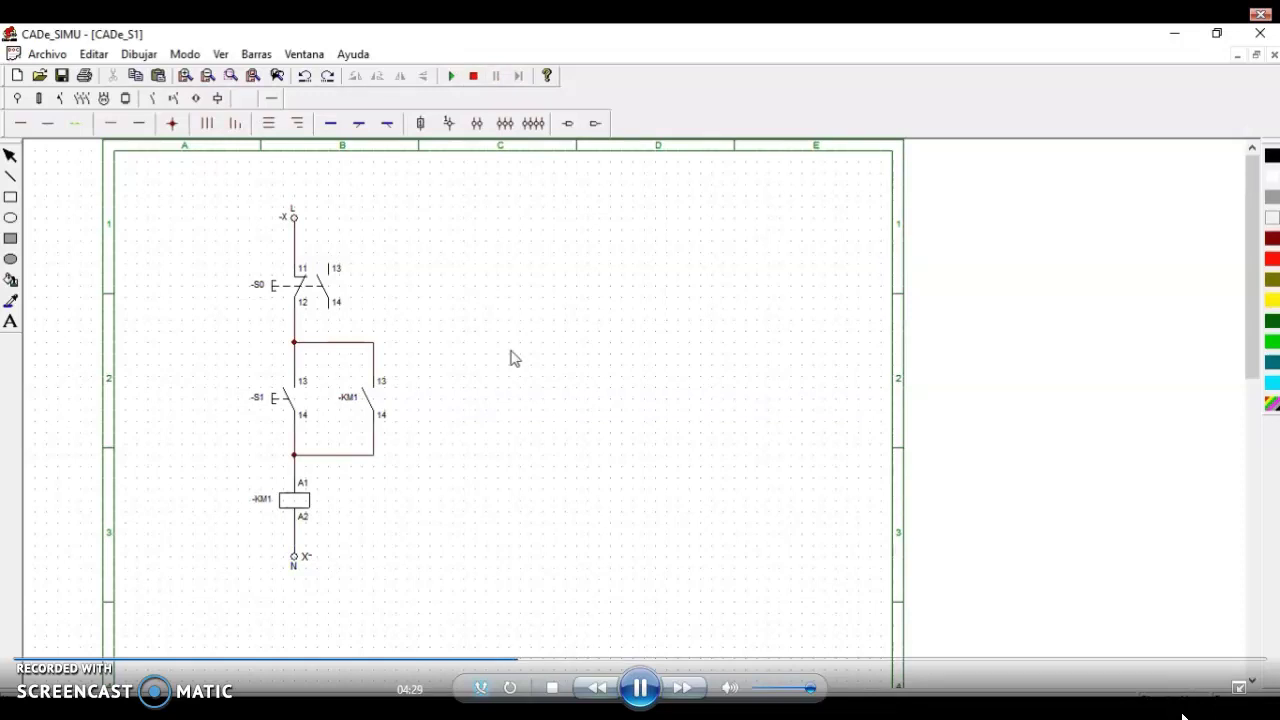
Add the text "ESQUEMA DE MANDO" above the control circuit, slightly left of the L terminal.
{"action": "left_click", "coordinate": [11, 321]}
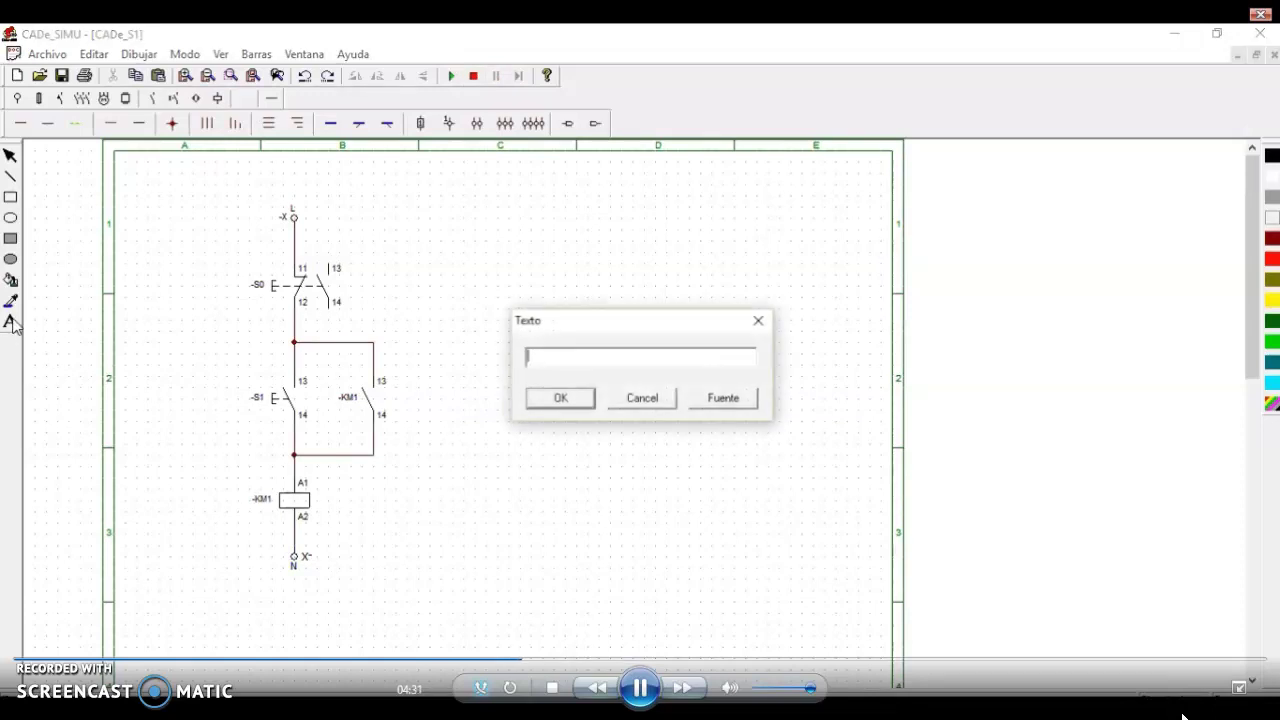
{"action": "type", "text": "ES"}
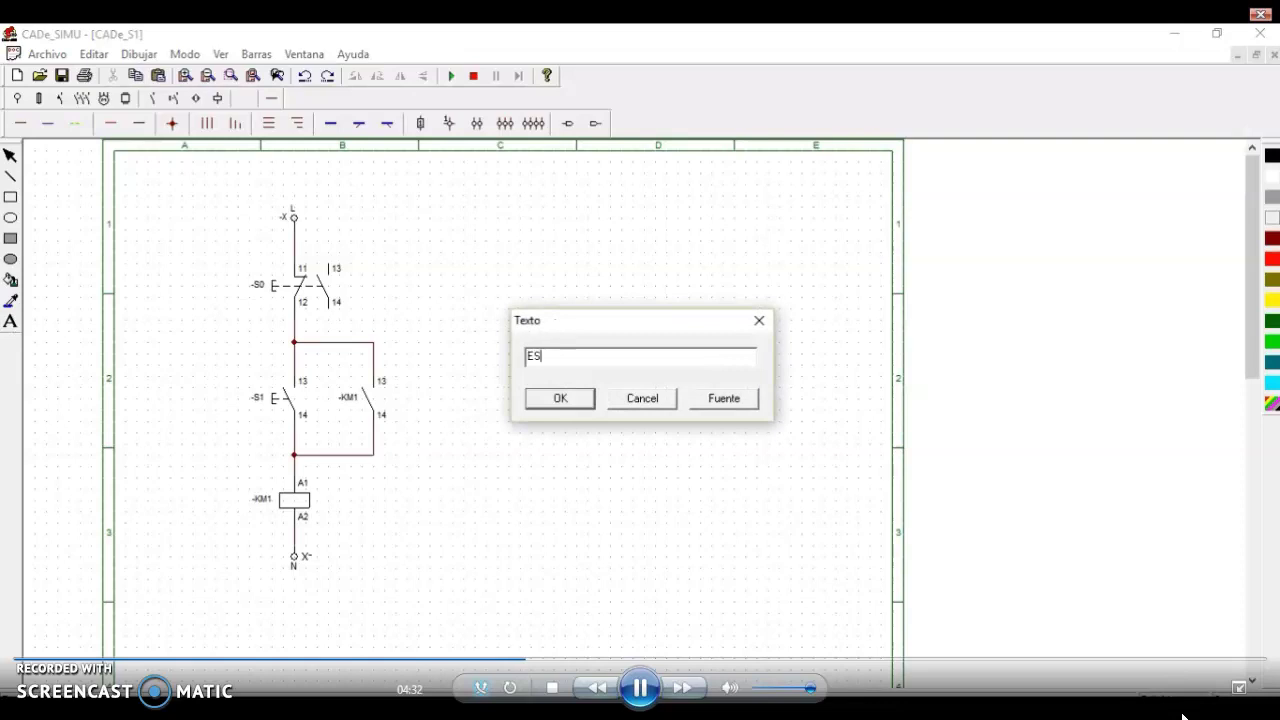
{"action": "type", "text": "QUEMA DE MANDO"}
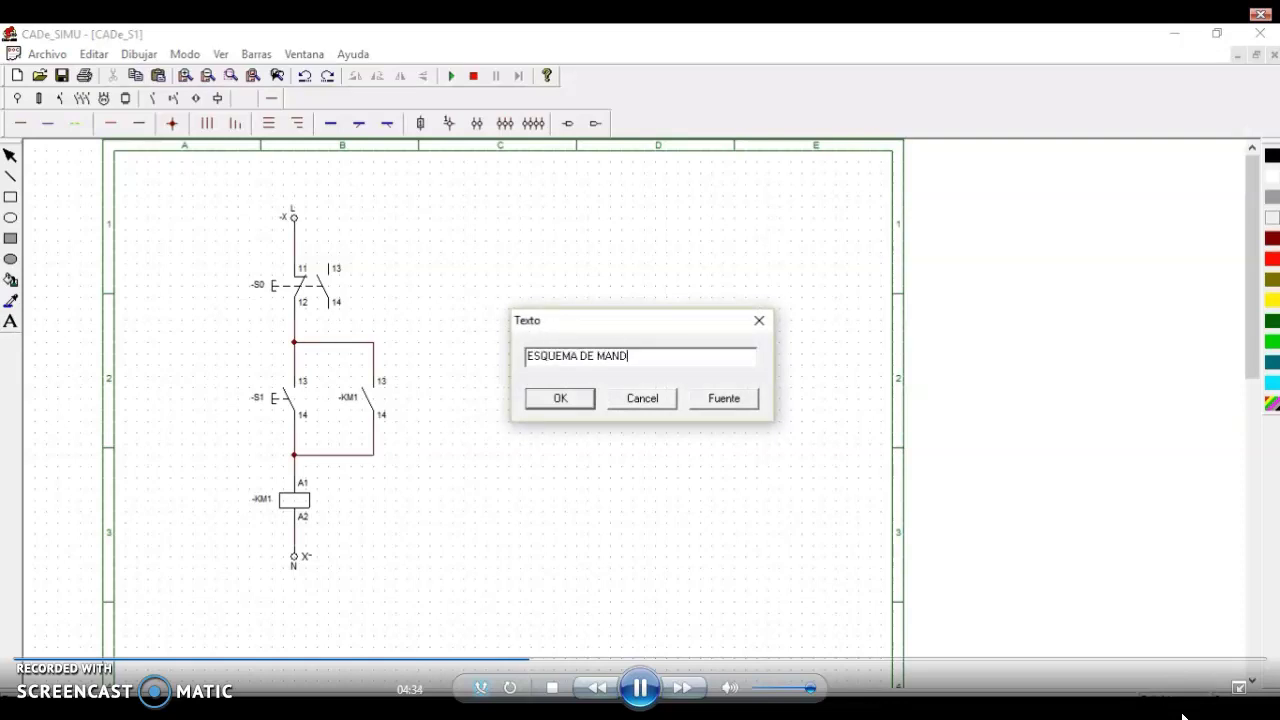
{"action": "left_click", "coordinate": [583, 398]}
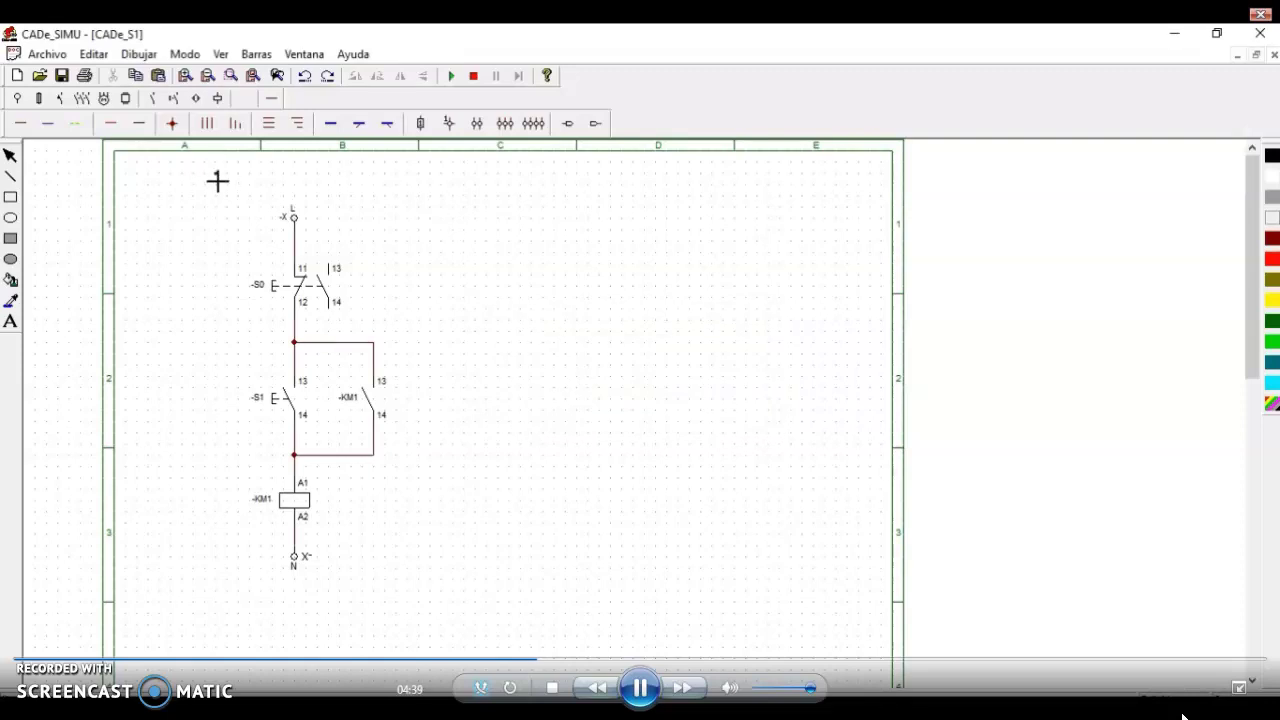
{"action": "left_click", "coordinate": [296, 190]}
{"action": "left_click_drag", "start_coordinate": [310, 200], "coordinate": [197, 190]}
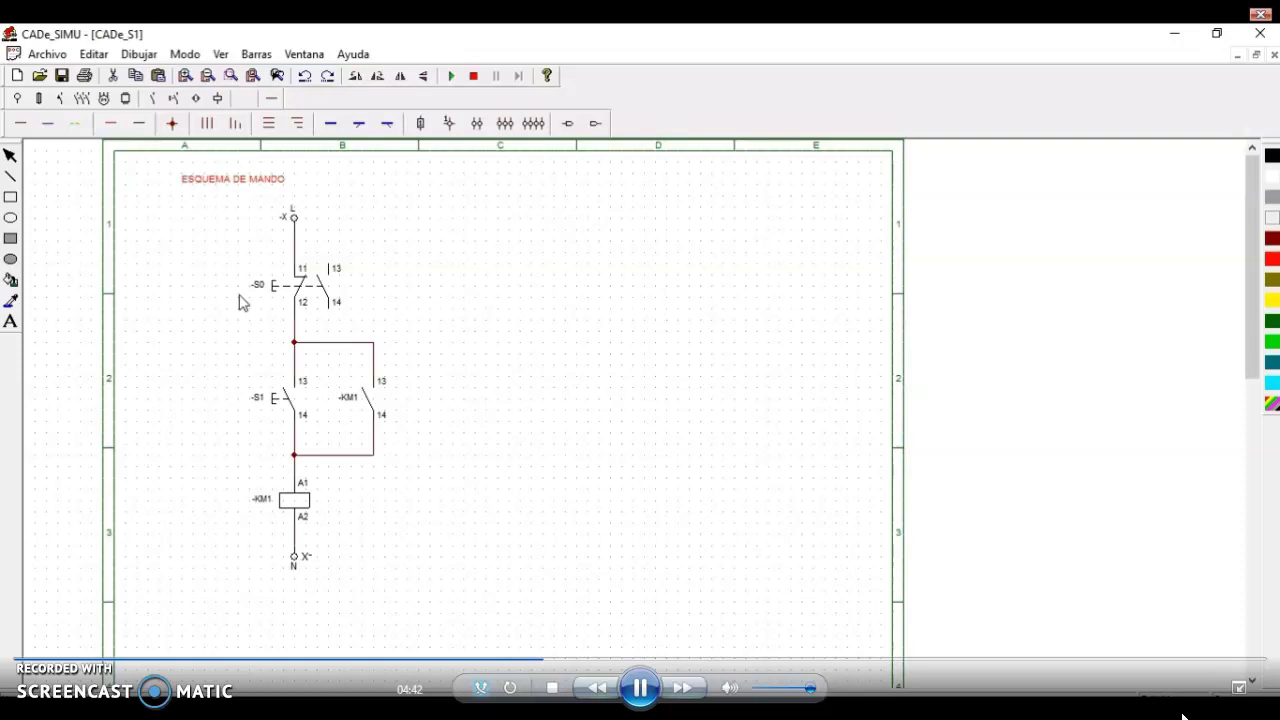
{"action": "left_click", "coordinate": [416, 626]}
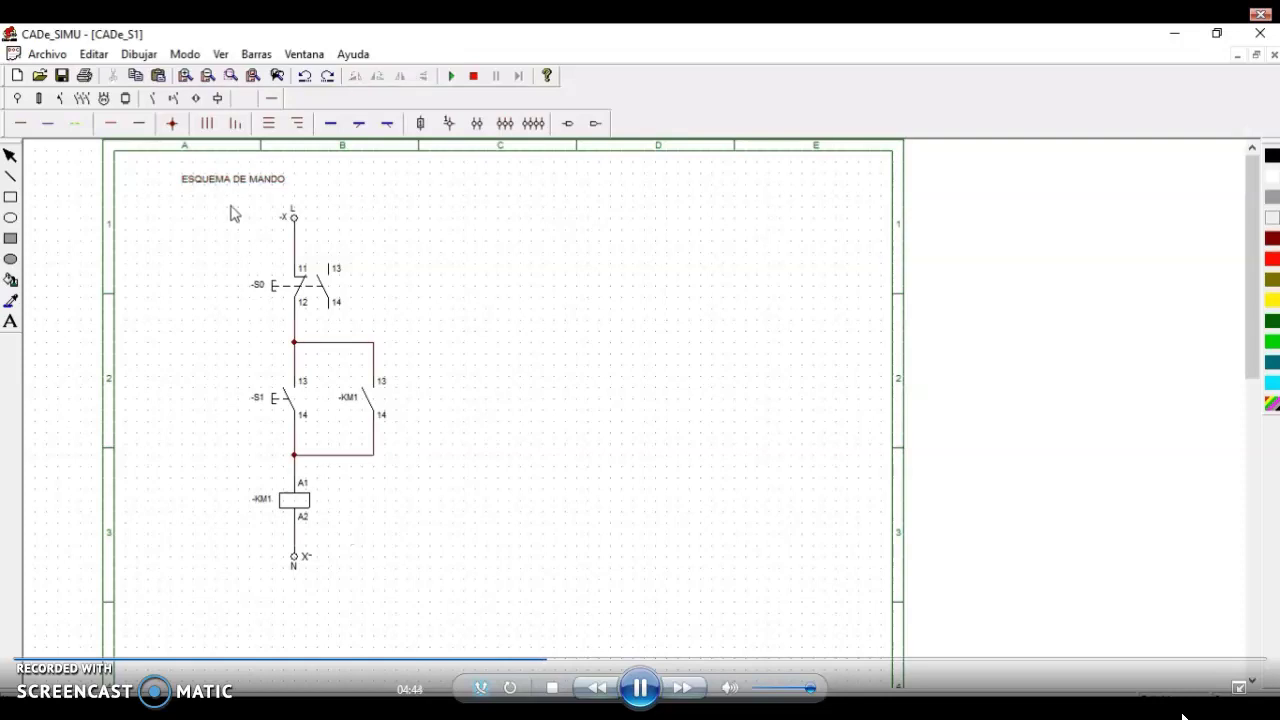
Wire outputs 2, 4 and 6 of breaker Q to inputs 1, 3 and 5 of contactor KM.
{"action": "mouse_move", "coordinate": [474, 30]}
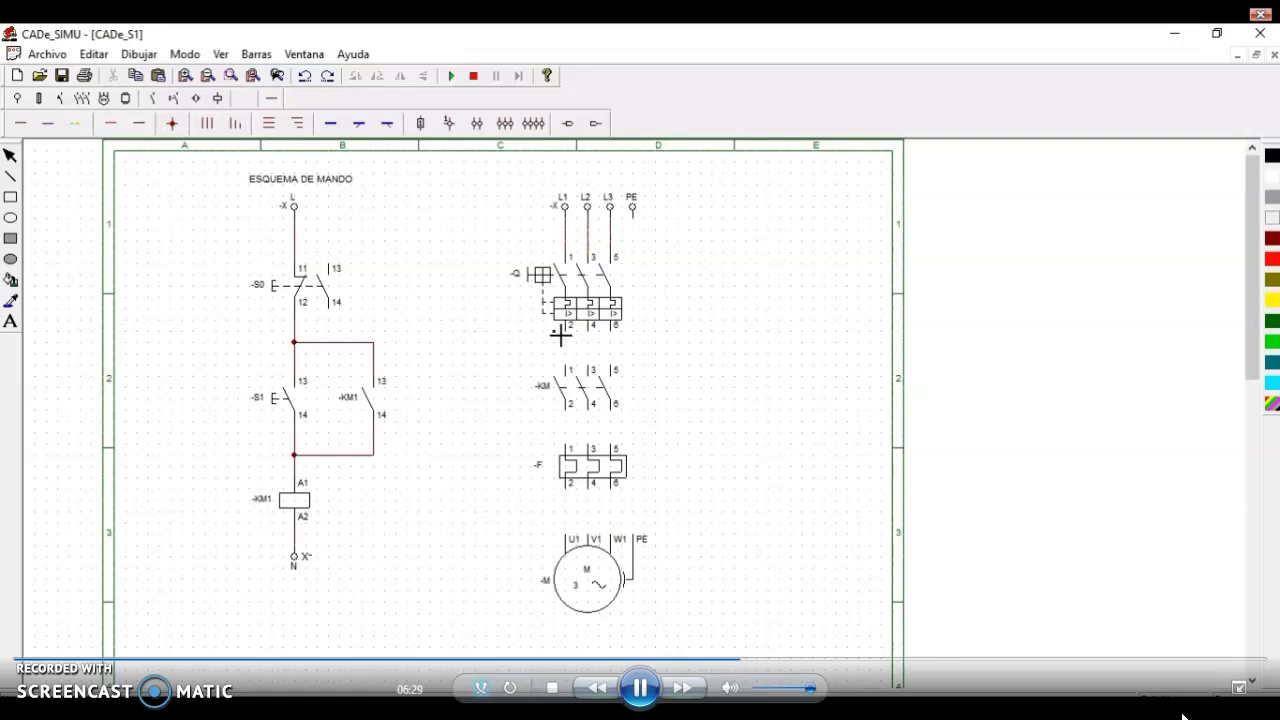
{"action": "left_click", "coordinate": [568, 368]}
{"action": "left_click", "coordinate": [590, 330]}
{"action": "left_click", "coordinate": [590, 369]}
{"action": "left_click", "coordinate": [611, 338]}
{"action": "left_click", "coordinate": [611, 370]}
Wire outputs 2, 4 and 6 of contactor KM to inputs 1, 3 and 5 of thermal relay F.
{"action": "left_click", "coordinate": [568, 412]}
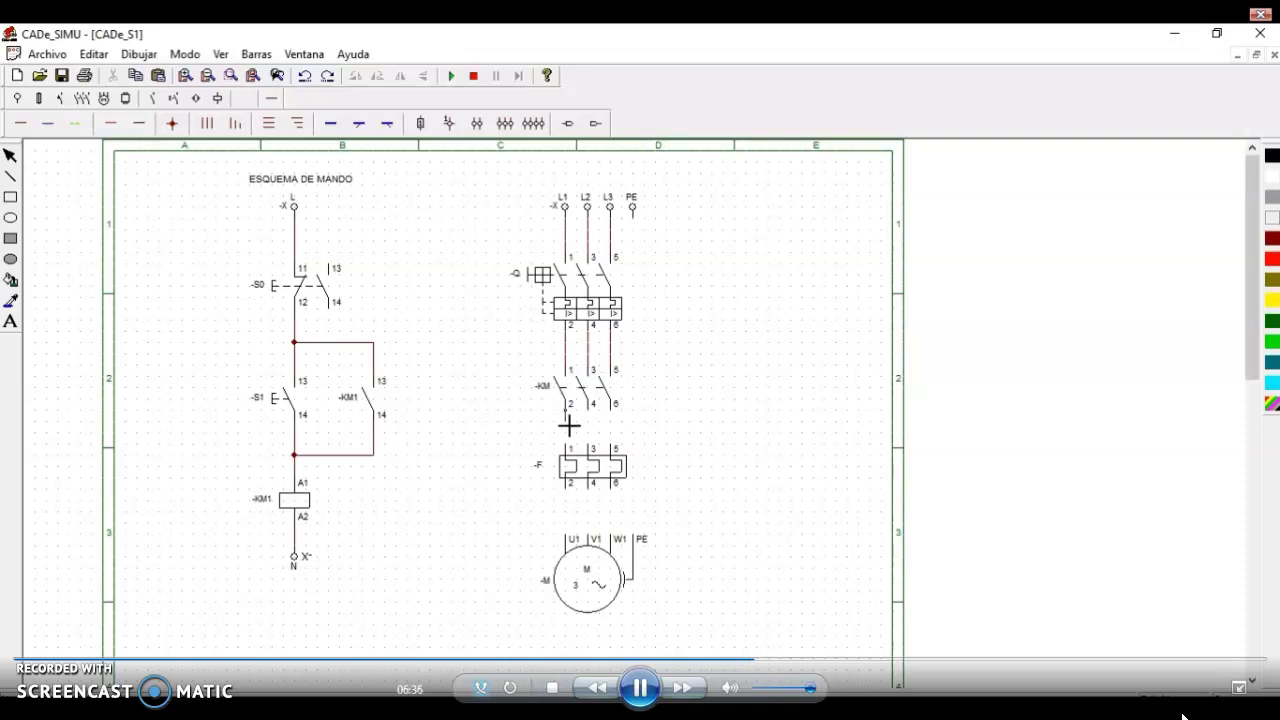
{"action": "left_click", "coordinate": [568, 447]}
{"action": "left_click", "coordinate": [589, 413]}
{"action": "left_click", "coordinate": [590, 447]}
{"action": "left_click", "coordinate": [611, 412]}
{"action": "left_click", "coordinate": [616, 446]}
Wire outputs 2, 4 and 6 of thermal relay F to motor terminals U1, V1 and W1.
{"action": "left_click", "coordinate": [569, 497]}
{"action": "left_click", "coordinate": [567, 537]}
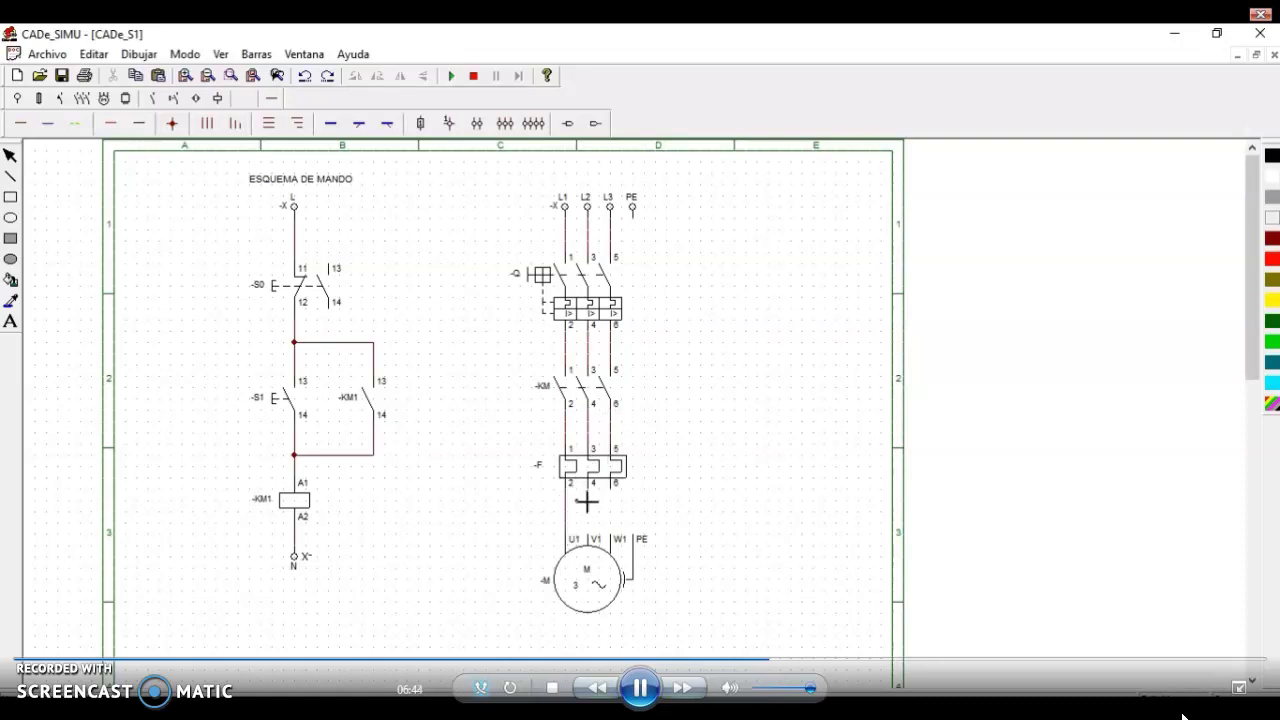
{"action": "left_click", "coordinate": [589, 484]}
{"action": "left_click", "coordinate": [591, 538]}
{"action": "left_click", "coordinate": [613, 486]}
{"action": "left_click", "coordinate": [616, 538]}
Connect the PE supply terminal to the motor's PE terminal with a dashed protective-earth conductor.
{"action": "left_click", "coordinate": [82, 127]}
{"action": "left_click", "coordinate": [634, 229]}
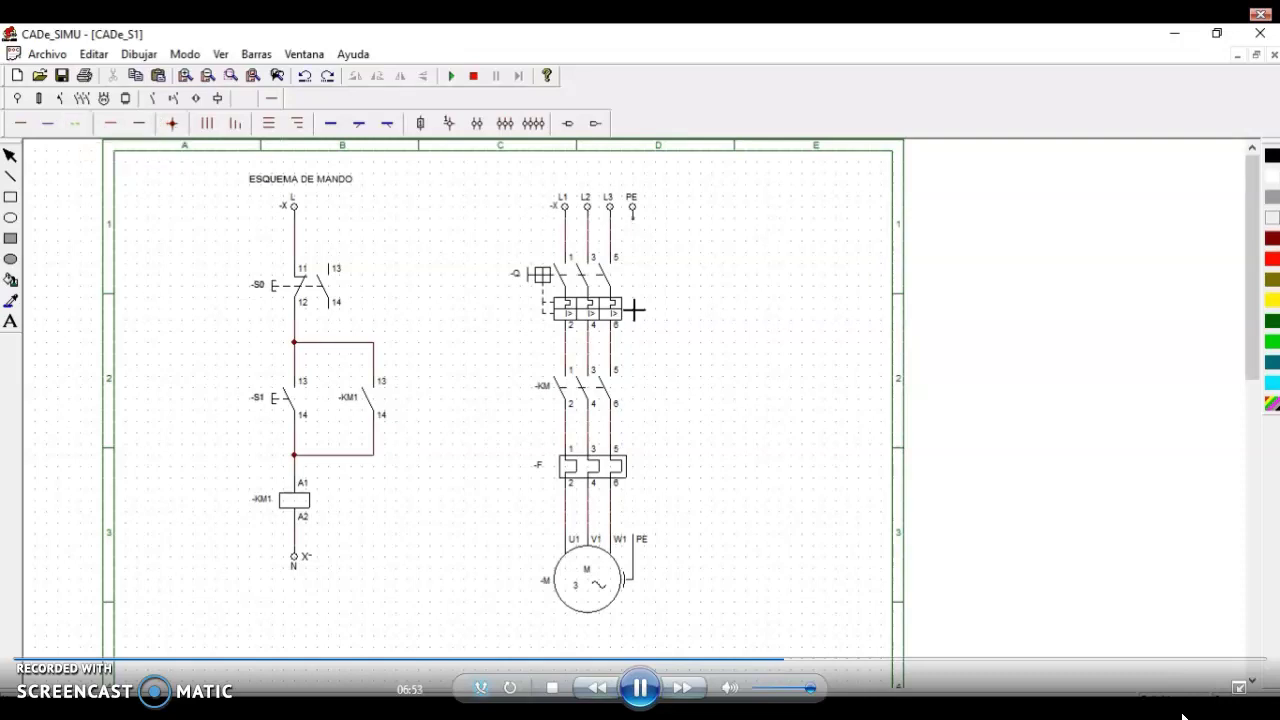
{"action": "left_click", "coordinate": [636, 538]}
Name the three-pole contactor -KM1 and the thermal relay -F1.
{"action": "double_click", "coordinate": [540, 385]}
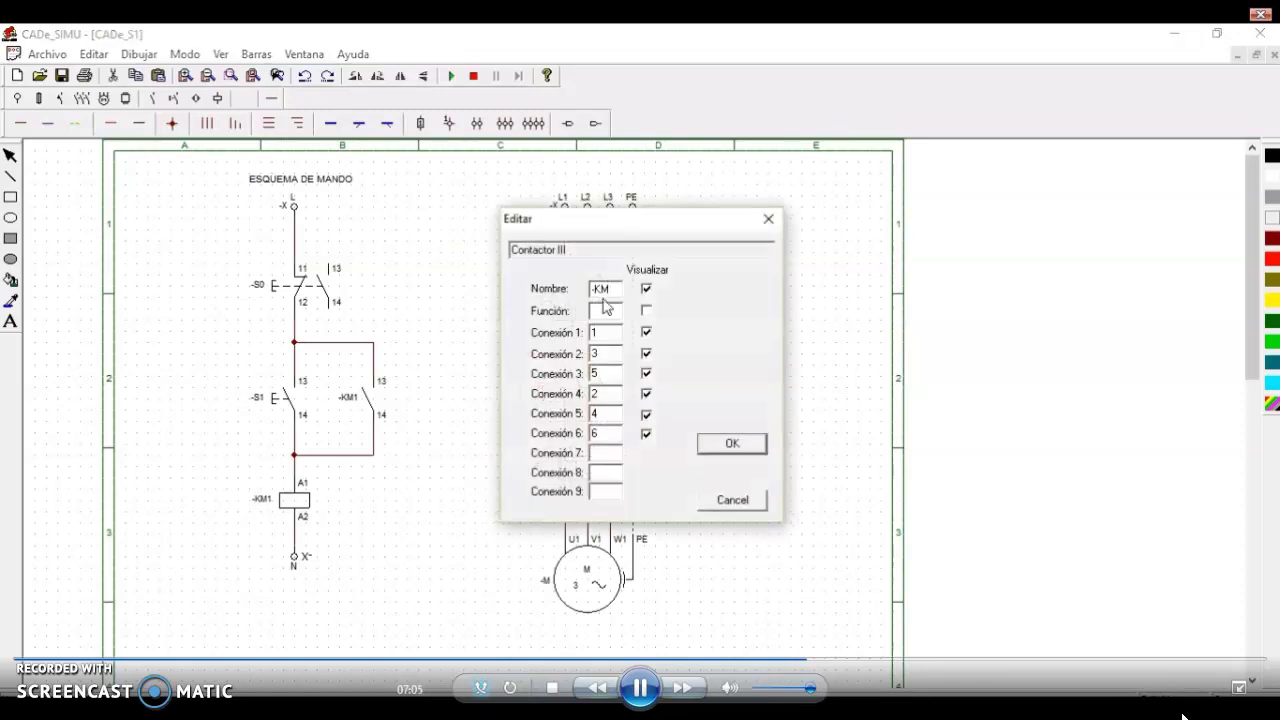
{"action": "key", "text": "Return"}
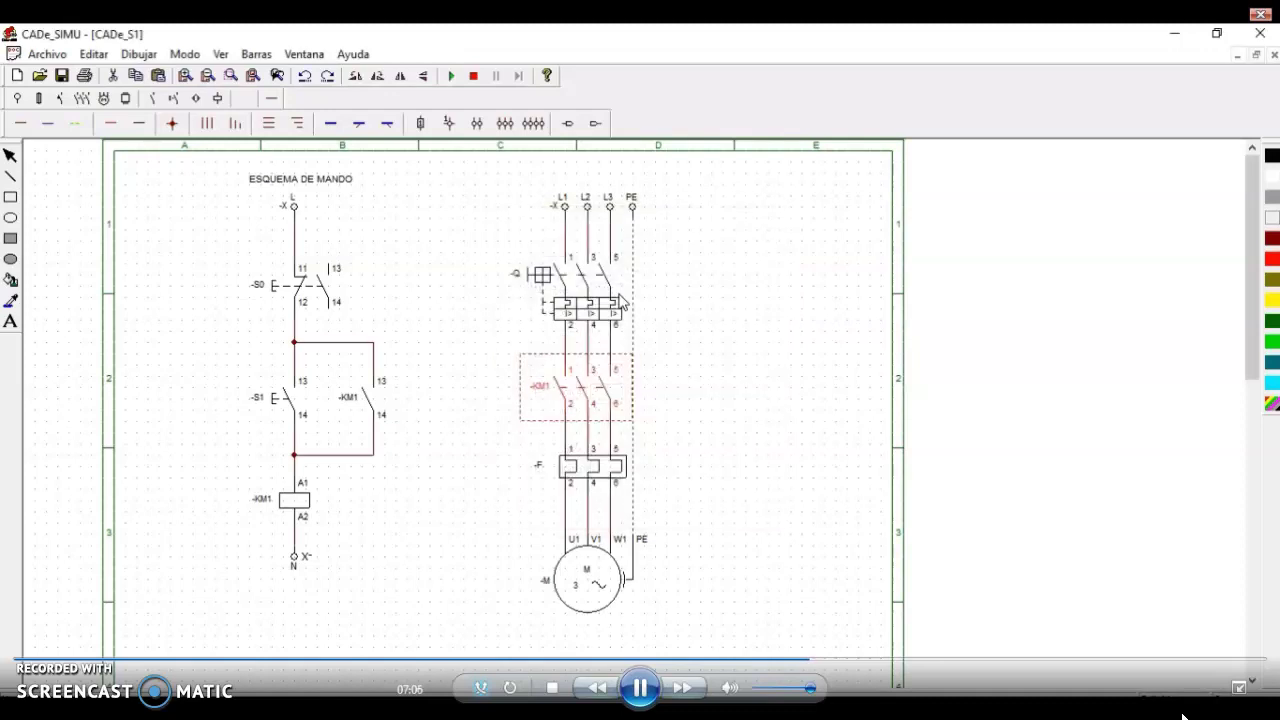
{"action": "double_click", "coordinate": [539, 475]}
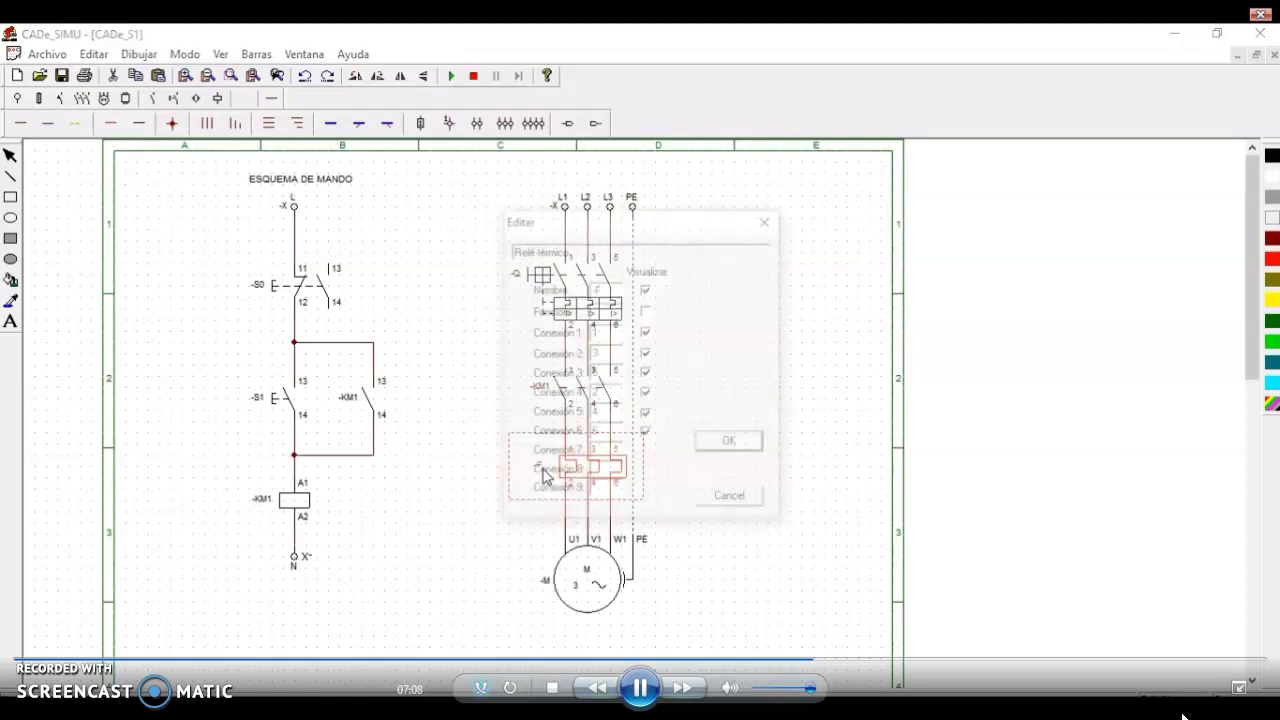
{"action": "type", "text": "1"}
{"action": "key", "text": "Return"}
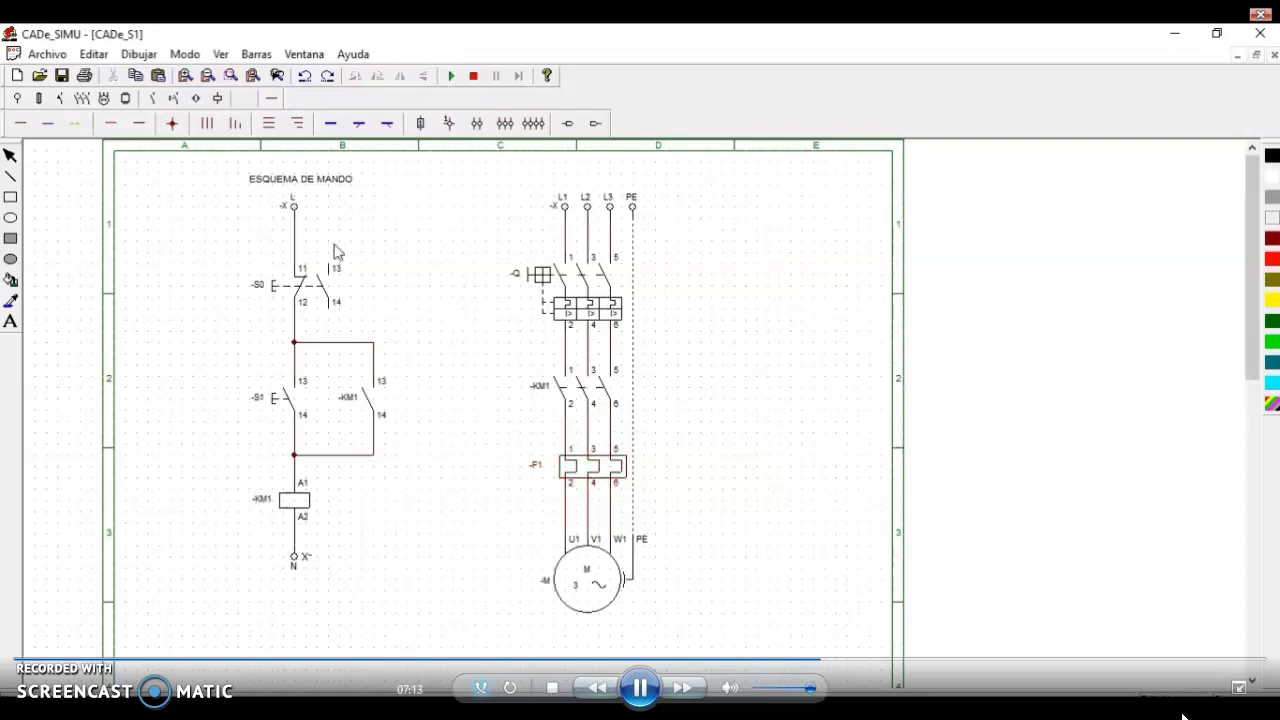
Delete the wire between the L terminal and contact 11 of pushbutton S0.
{"action": "left_click", "coordinate": [295, 237]}
{"action": "key", "text": "Delete"}
Place a normally closed thermal relay contact (95–96) beside the L terminal, above pushbutton S0.
{"action": "left_click", "coordinate": [40, 99]}
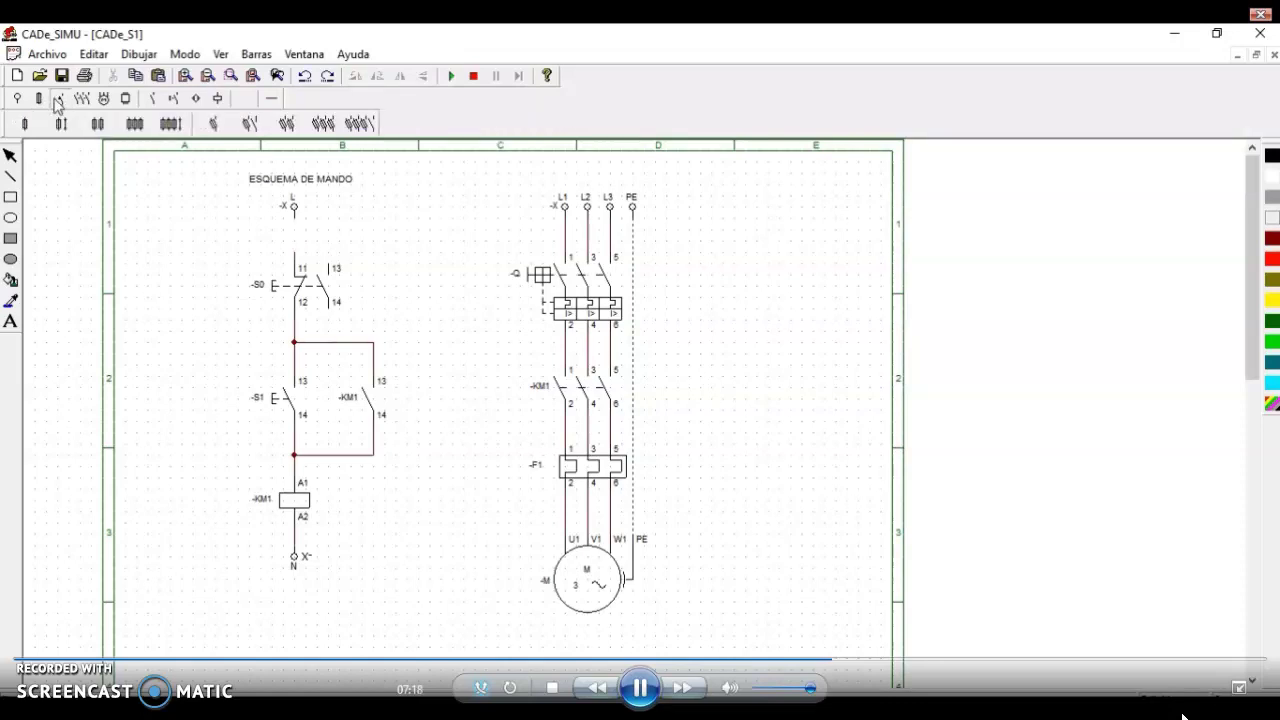
{"action": "left_click", "coordinate": [57, 99]}
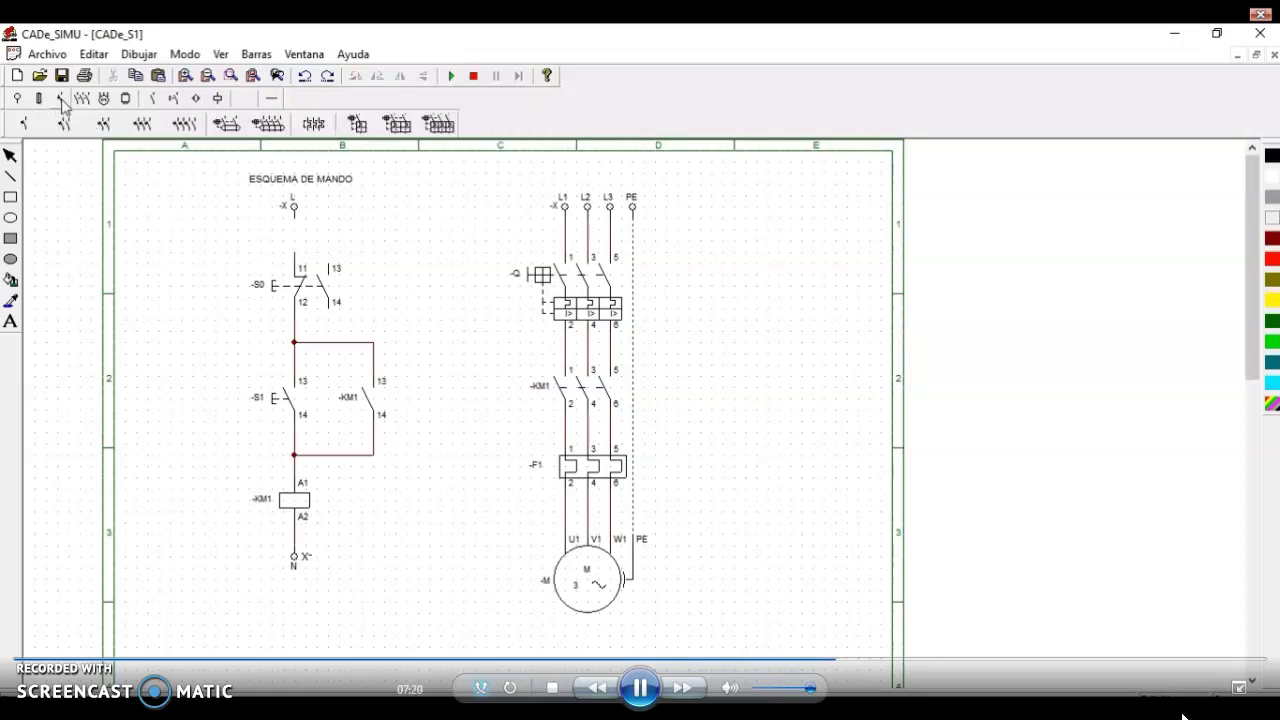
{"action": "left_click", "coordinate": [172, 100]}
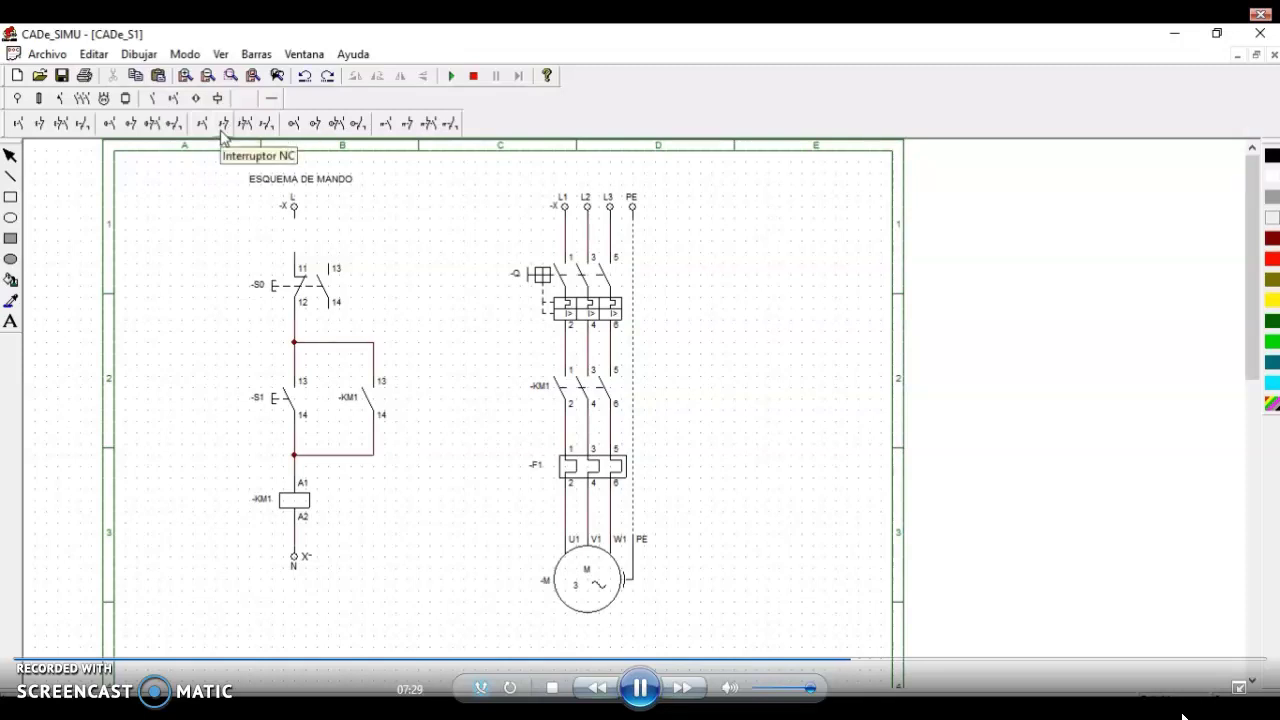
{"action": "left_click", "coordinate": [36, 100]}
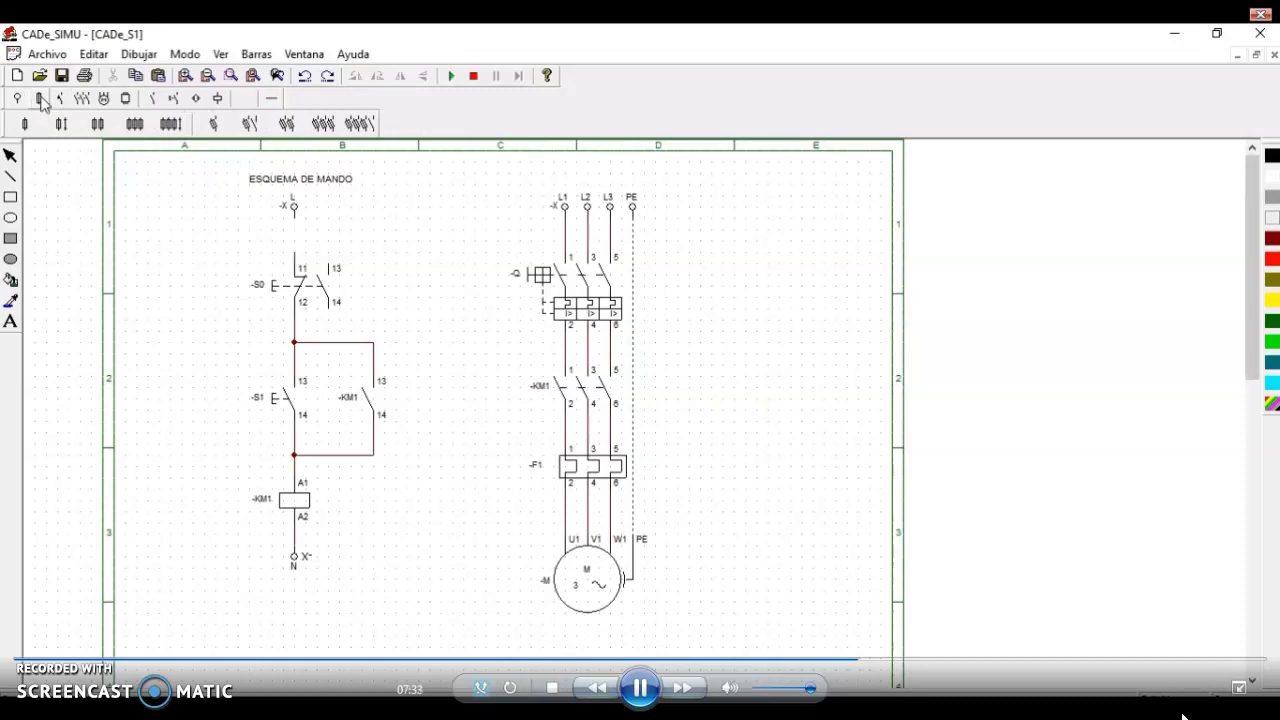
{"action": "left_click", "coordinate": [82, 99]}
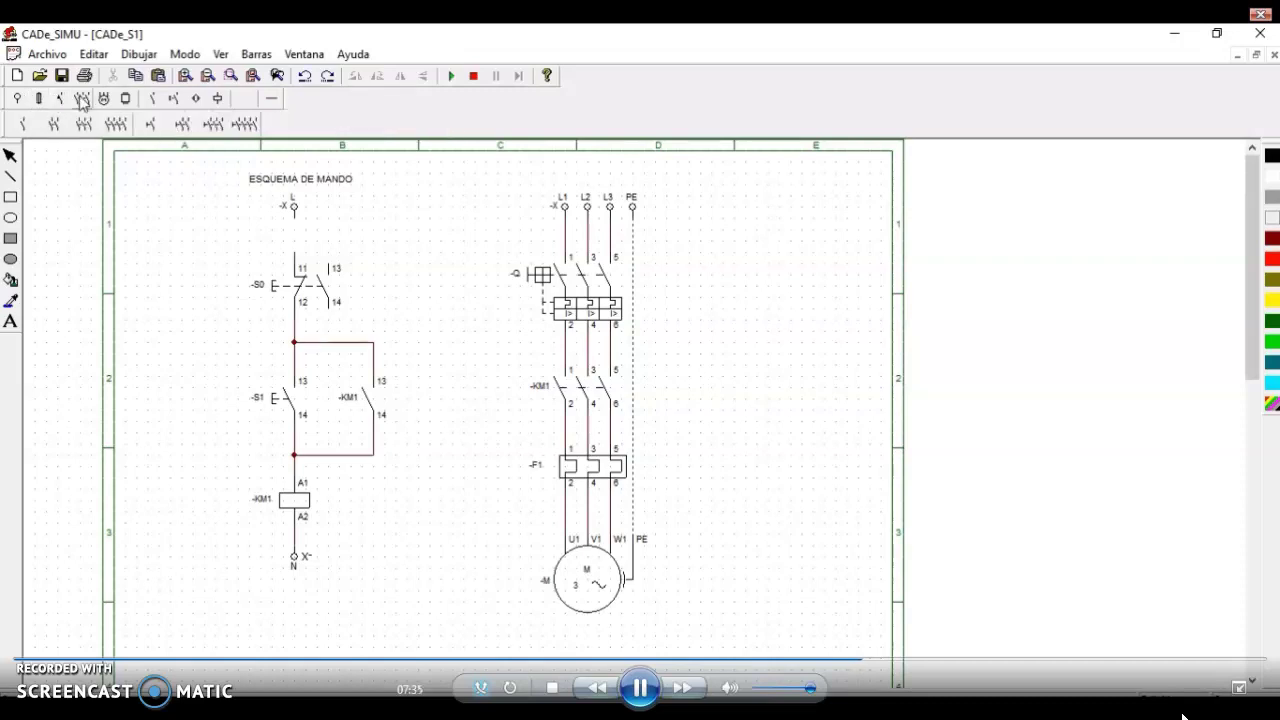
{"action": "left_click", "coordinate": [104, 98]}
{"action": "left_click", "coordinate": [125, 98]}
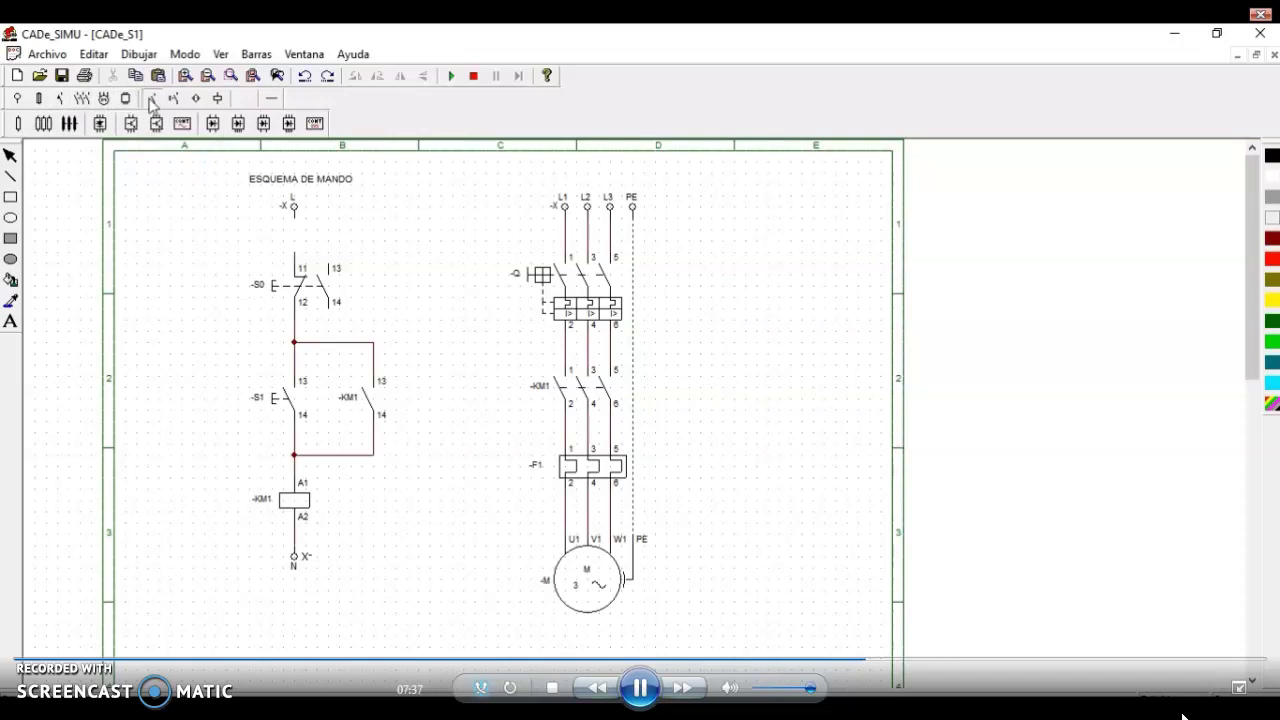
{"action": "left_click", "coordinate": [152, 99]}
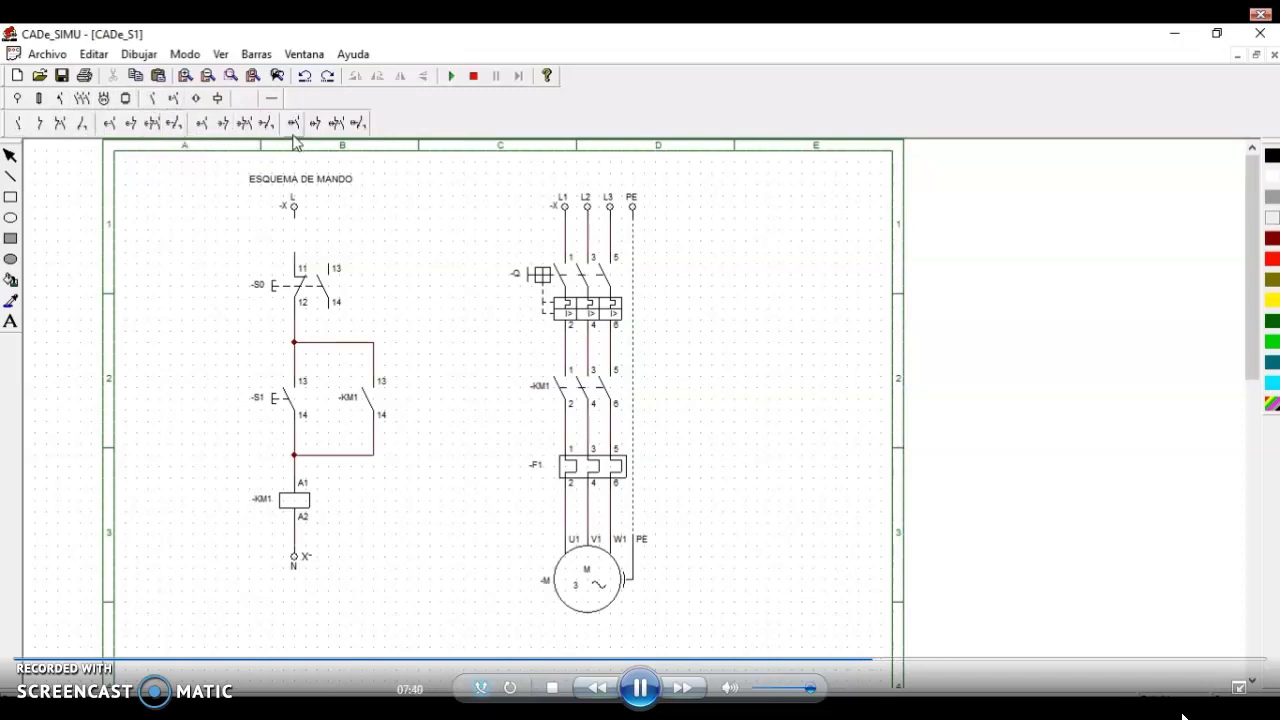
{"action": "left_click", "coordinate": [174, 99]}
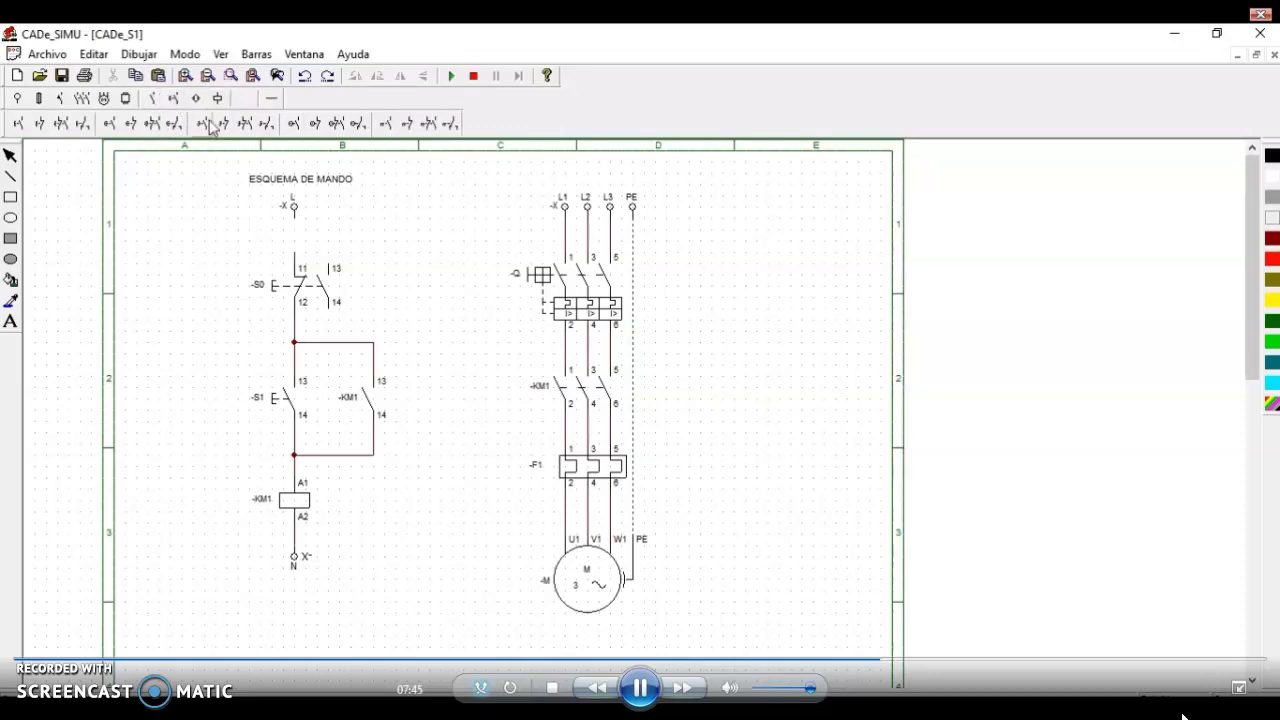
{"action": "left_click", "coordinate": [405, 131]}
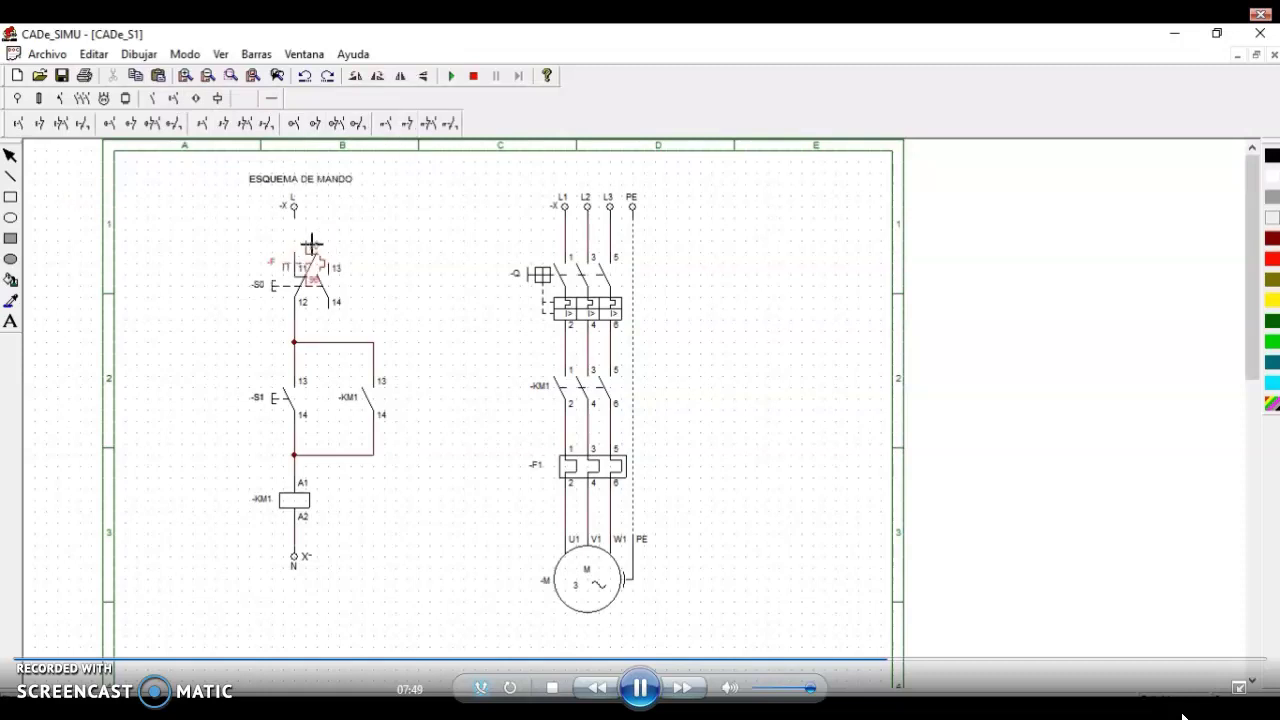
{"action": "left_click", "coordinate": [338, 215]}
{"action": "key", "text": "Escape"}
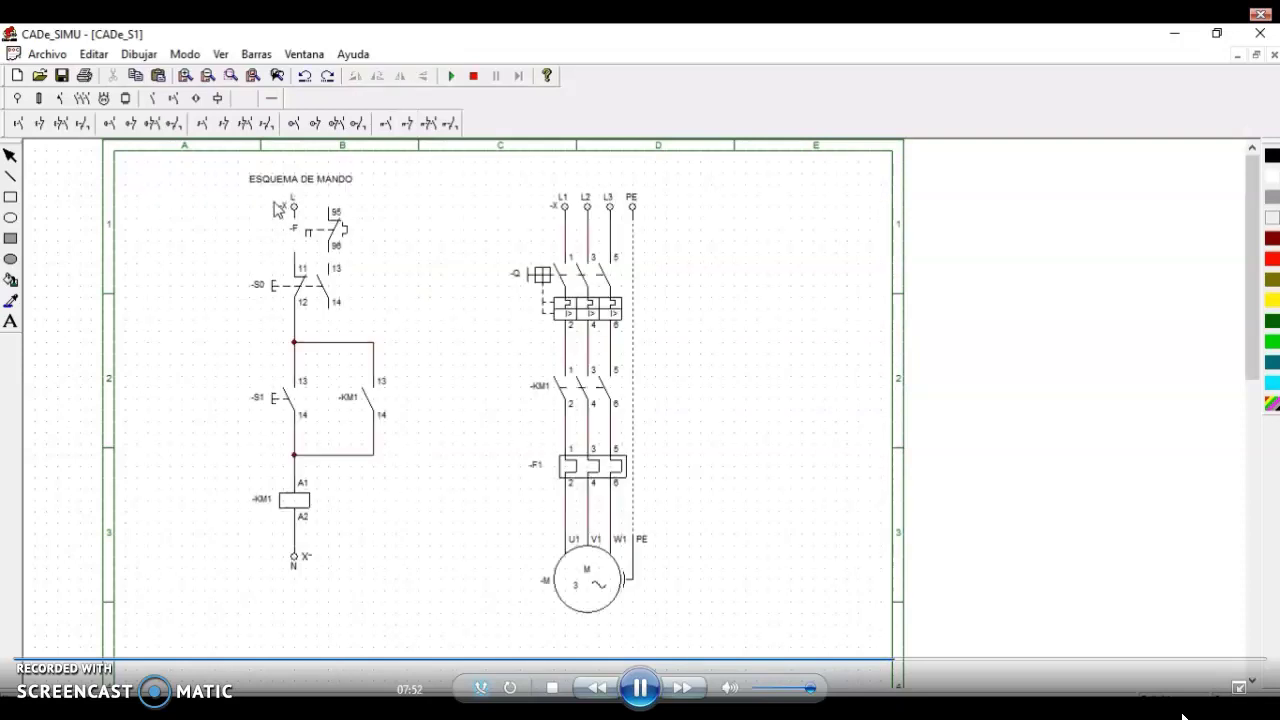
Move the ESQUEMA DE MANDO title away from above the L terminal to the left of pushbutton S0.
{"action": "left_click", "coordinate": [284, 179]}
{"action": "key", "text": "Delete"}
{"action": "left_click_drag", "start_coordinate": [175, 146], "coordinate": [177, 278]}
Move the thermal relay contact aside and raise the L terminal to make room above pushbutton S0.
{"action": "left_click", "coordinate": [284, 220]}
{"action": "left_click_drag", "start_coordinate": [284, 220], "coordinate": [396, 233]}
{"action": "left_click", "coordinate": [390, 205]}
{"action": "left_click", "coordinate": [298, 222]}
{"action": "left_click", "coordinate": [420, 285]}
{"action": "left_click", "coordinate": [293, 218]}
{"action": "left_click_drag", "start_coordinate": [293, 218], "coordinate": [293, 185]}
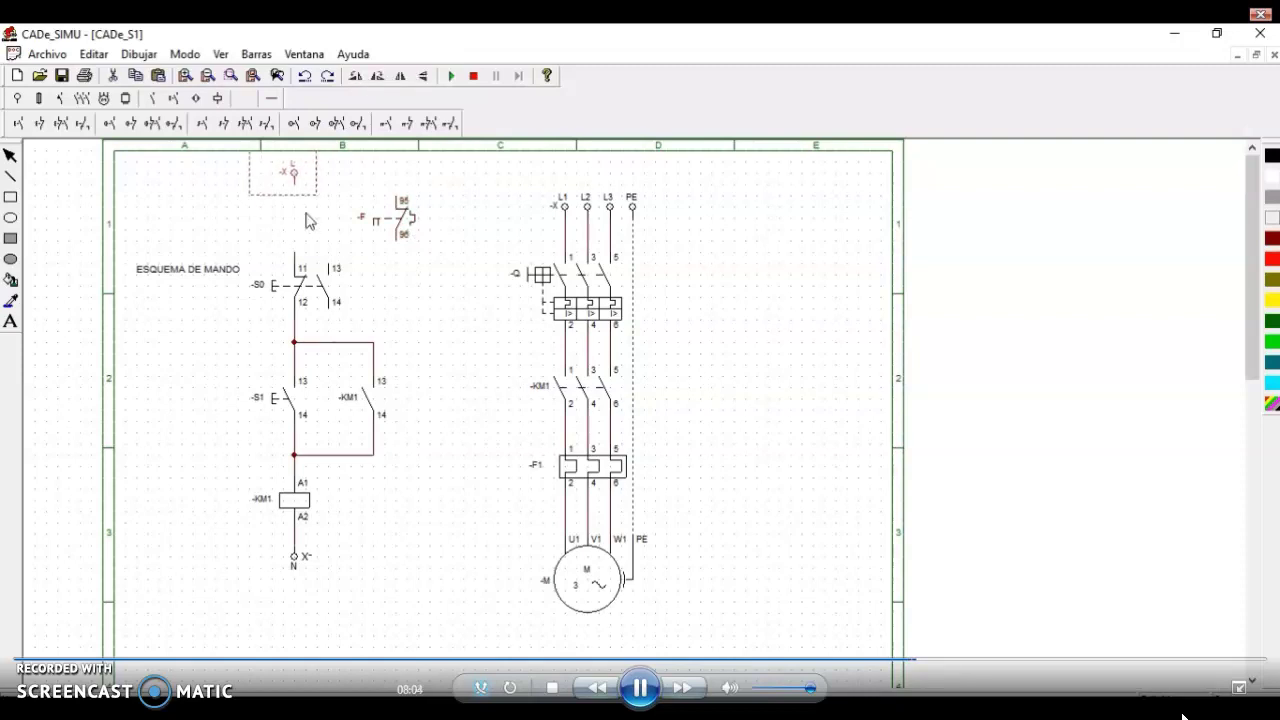
Place the thermal relay contact between the L terminal and pushbutton S0, and wire it to L and contact 11.
{"action": "left_click_drag", "start_coordinate": [405, 218], "coordinate": [307, 217]}
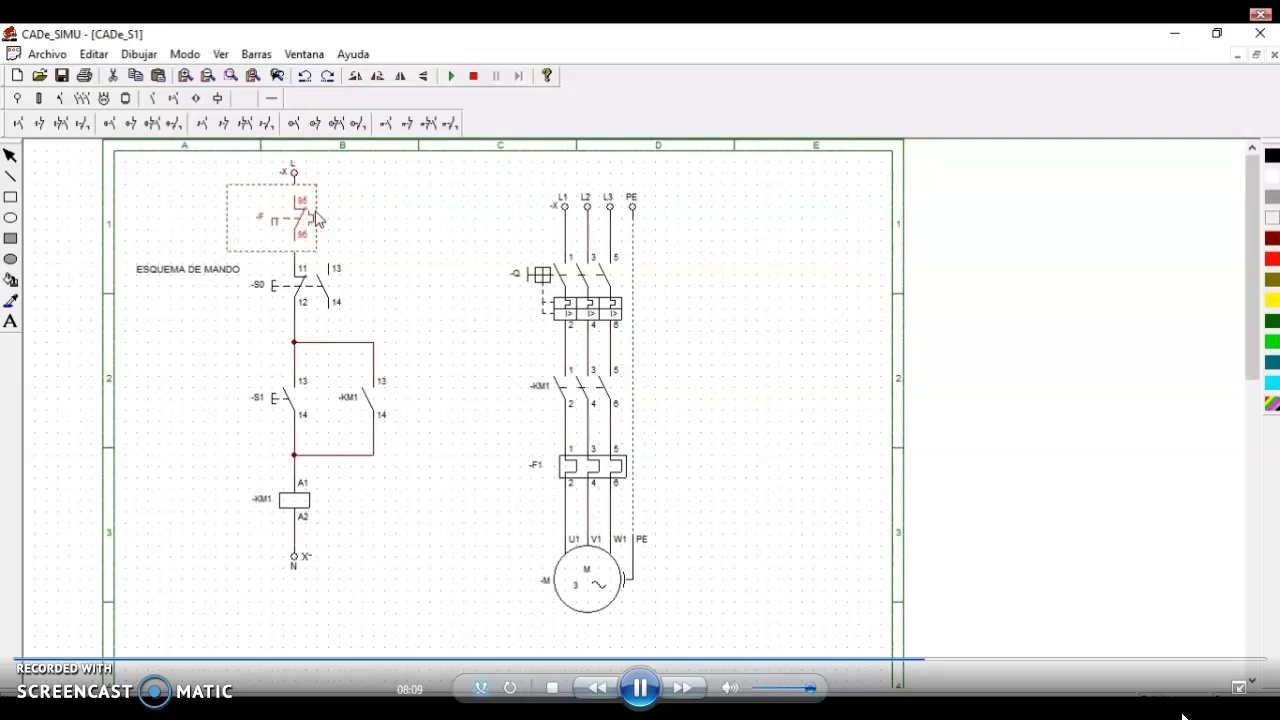
{"action": "left_click", "coordinate": [395, 248]}
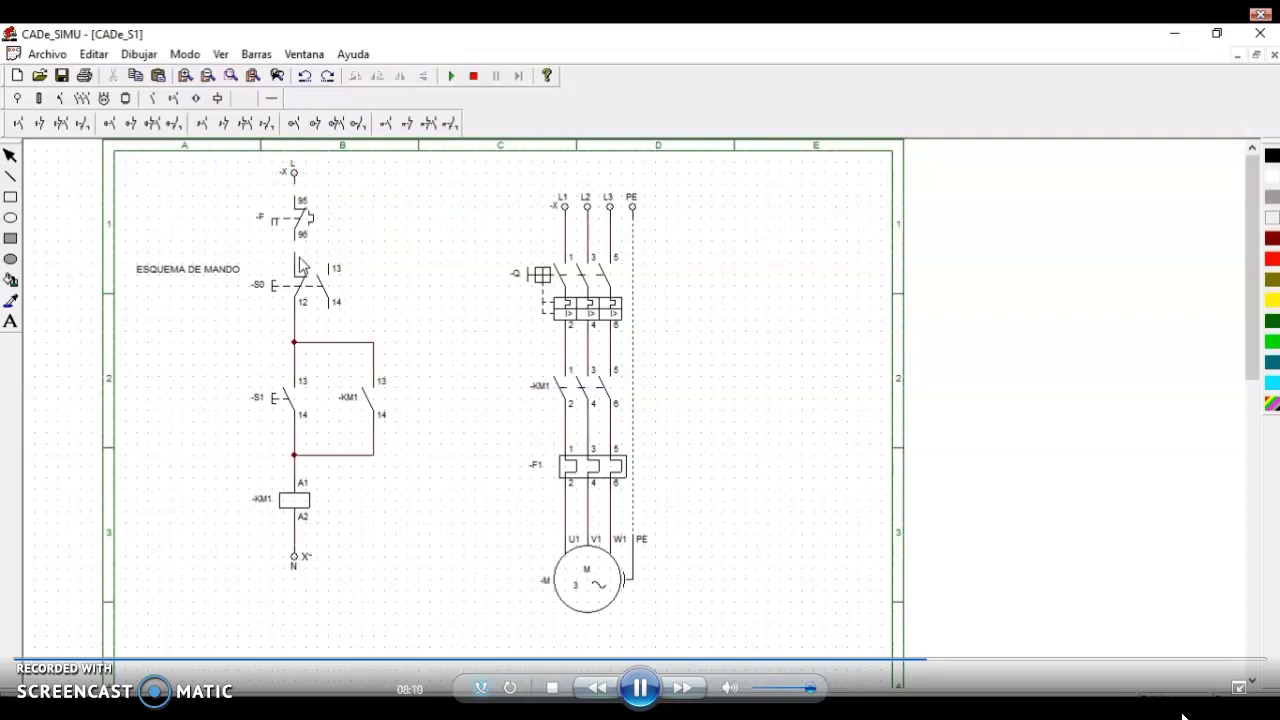
{"action": "left_click", "coordinate": [271, 99]}
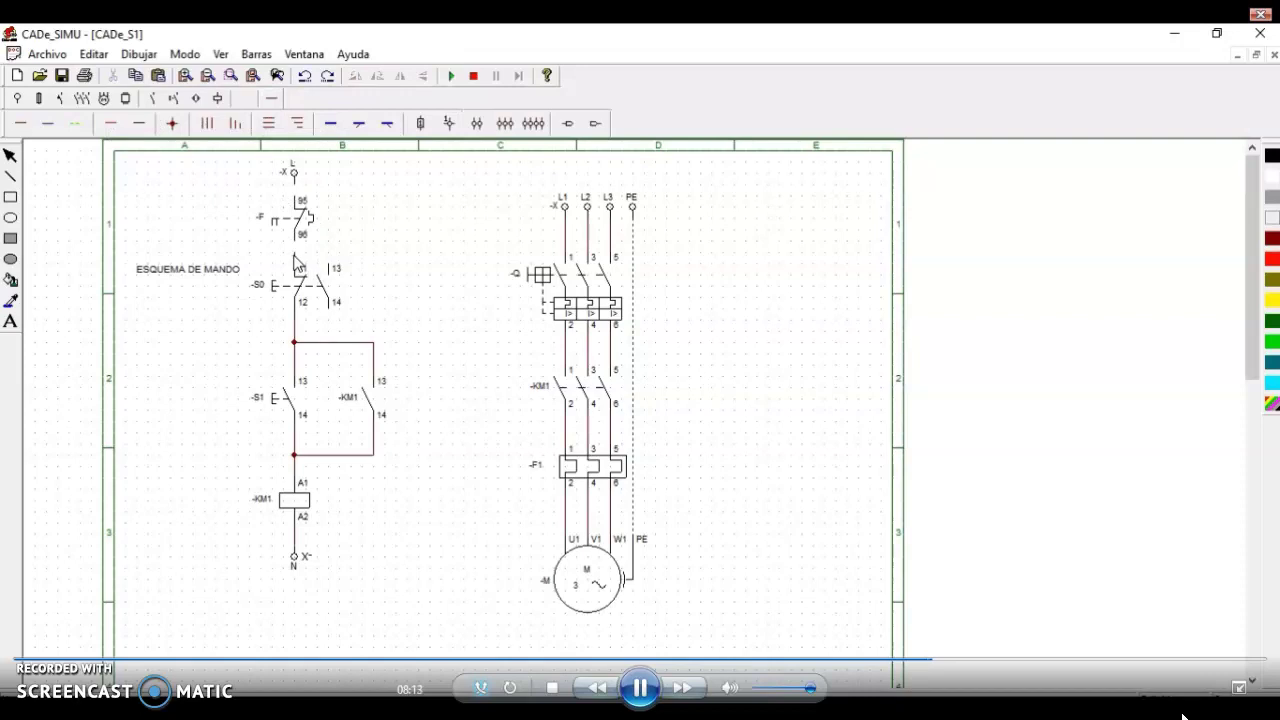
{"action": "left_click", "coordinate": [20, 123]}
Add the title ESQUEMA DE FUERZA to the right of the power circuit and move ESQUEMA DE MANDO beside pushbutton S1.
{"action": "left_click", "coordinate": [14, 324]}
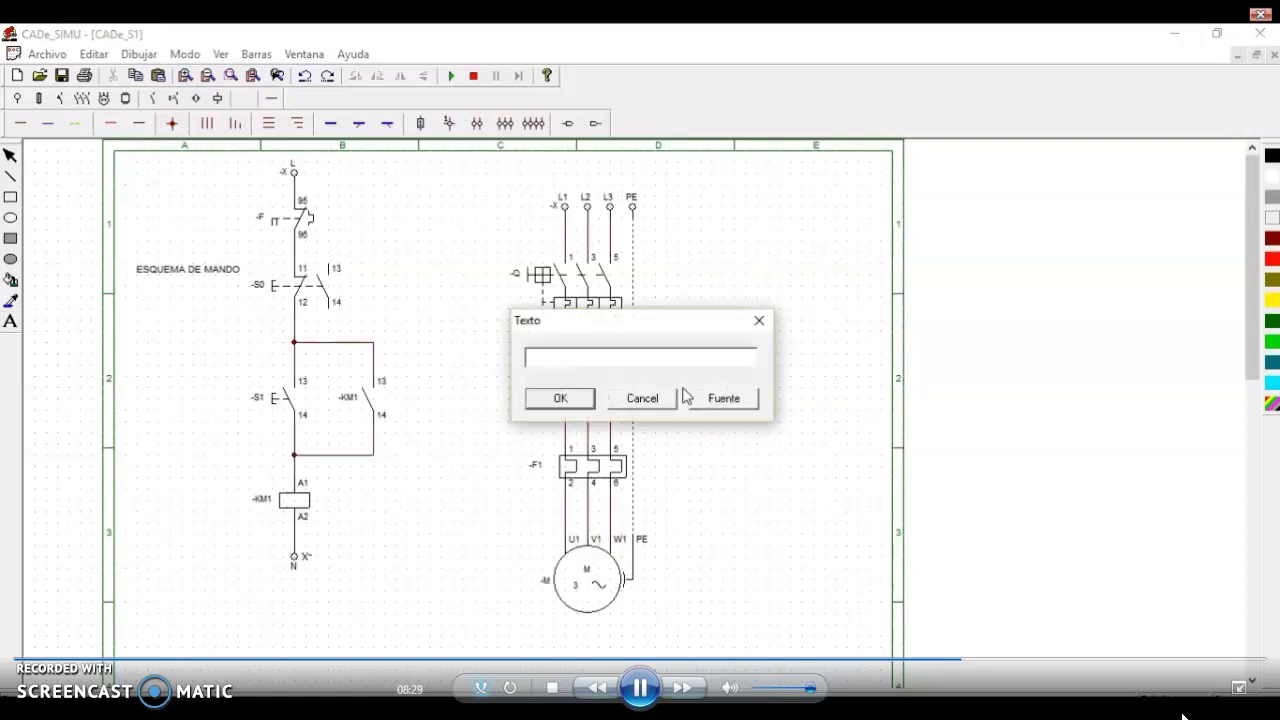
{"action": "type", "text": "ESQUEMA DE FUERZA"}
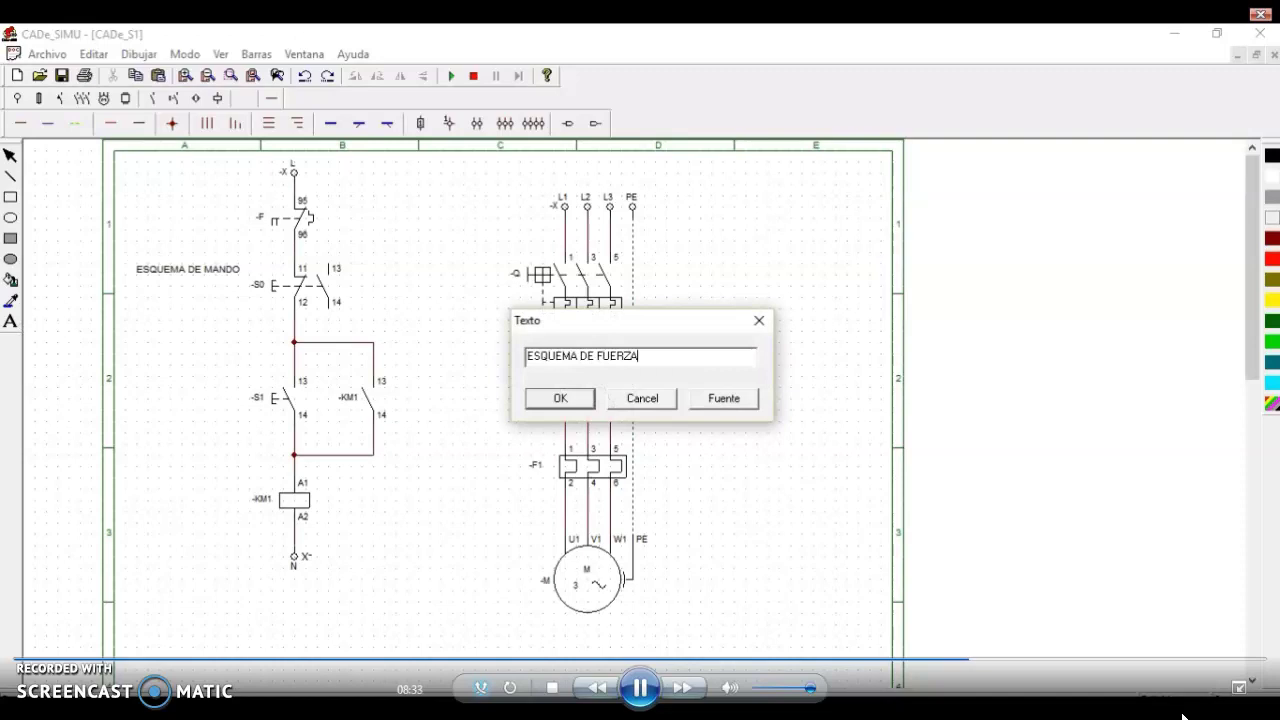
{"action": "key", "text": "Return"}
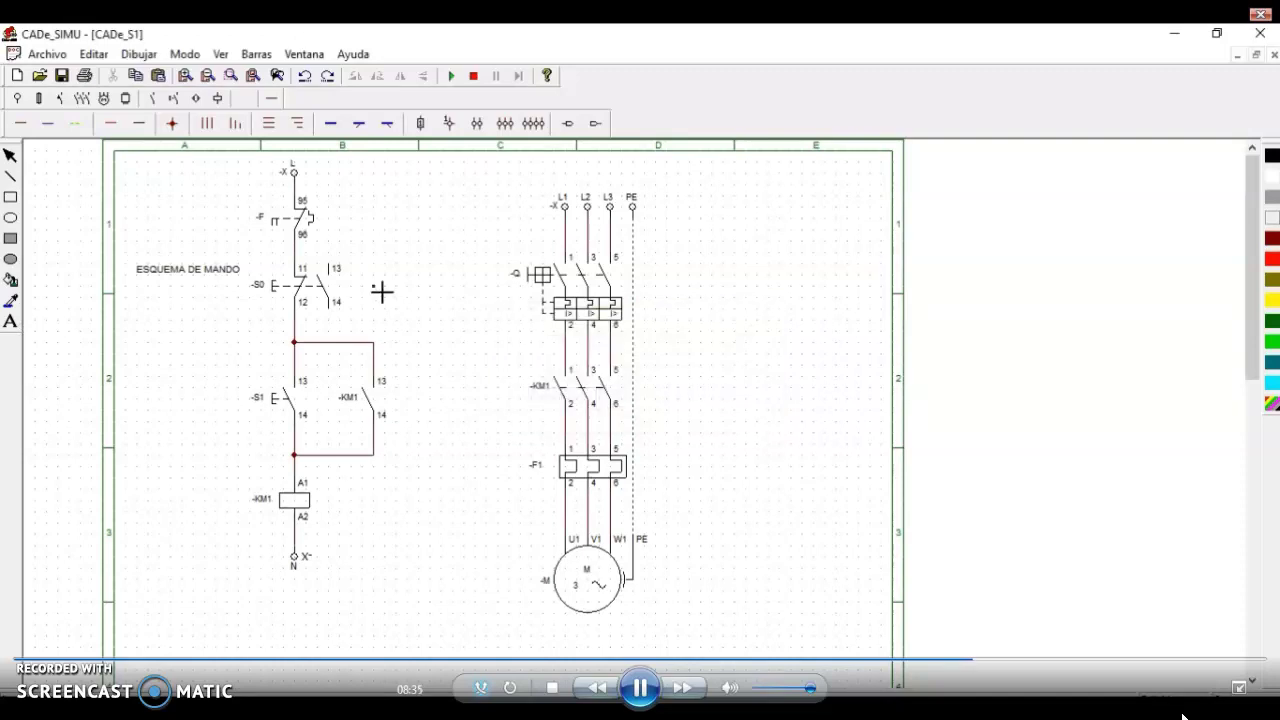
{"action": "left_click", "coordinate": [753, 448]}
{"action": "left_click_drag", "start_coordinate": [759, 455], "coordinate": [746, 413]}
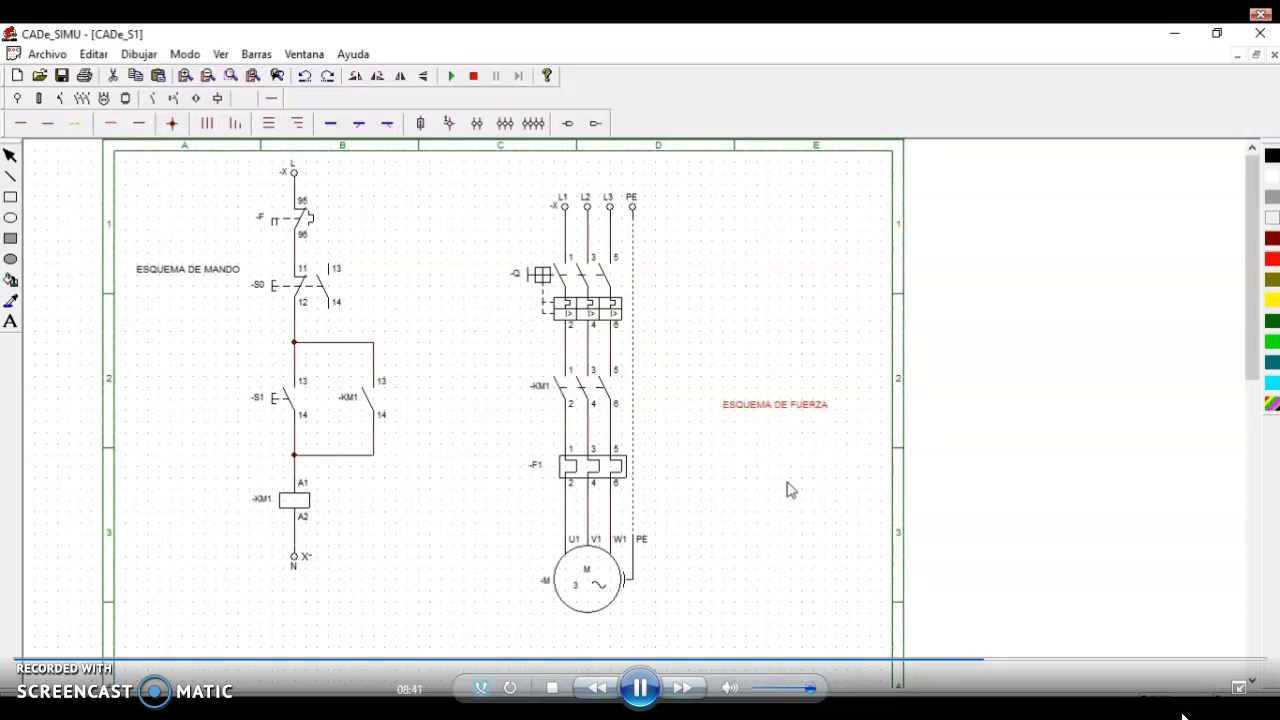
{"action": "left_click_drag", "start_coordinate": [155, 270], "coordinate": [150, 388]}
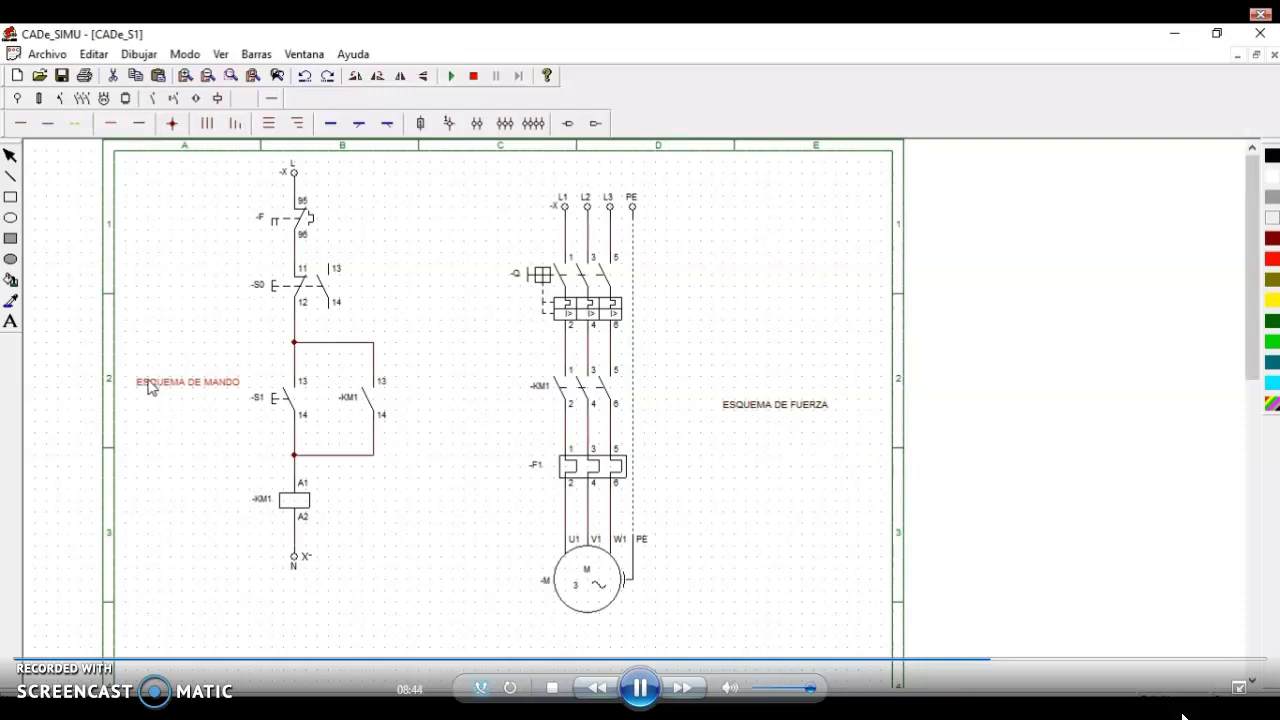
{"action": "left_click", "coordinate": [470, 572]}
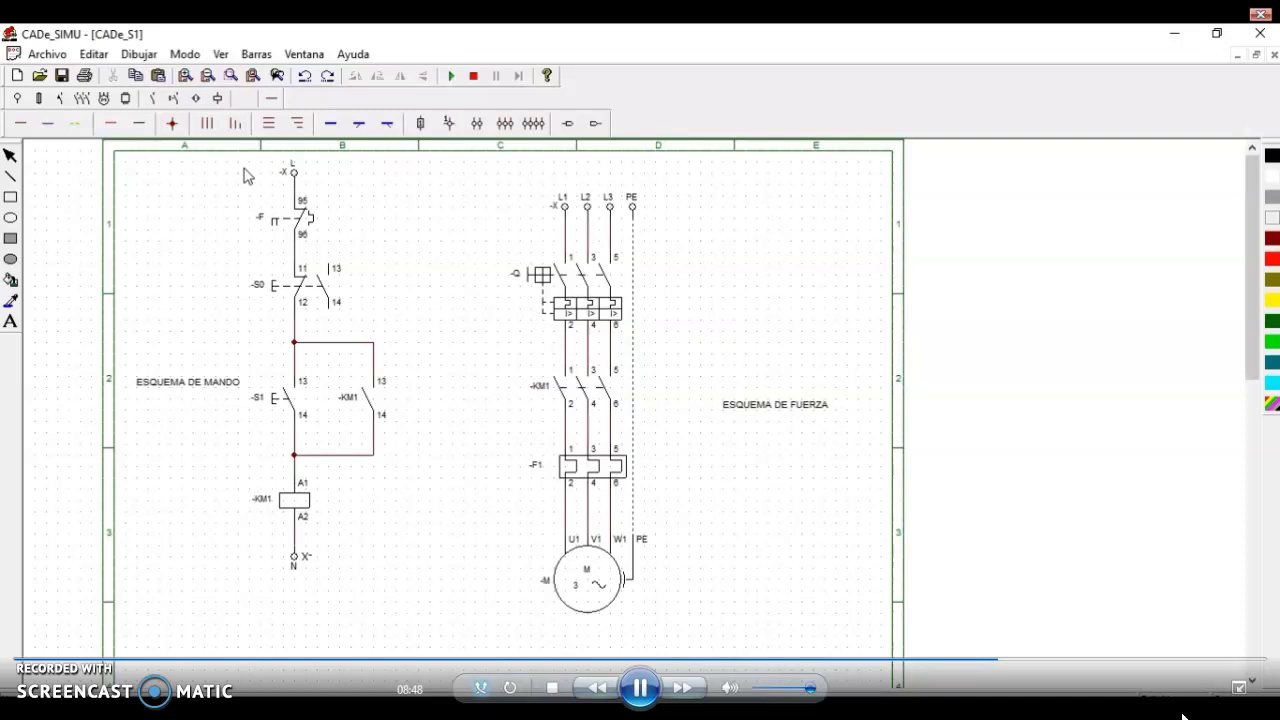
Select the whole control circuit with its title and move it down on the sheet.
{"action": "left_click_drag", "start_coordinate": [227, 154], "coordinate": [444, 651]}
{"action": "left_click_drag", "start_coordinate": [231, 153], "coordinate": [449, 649]}
{"action": "mouse_move", "coordinate": [488, 32]}
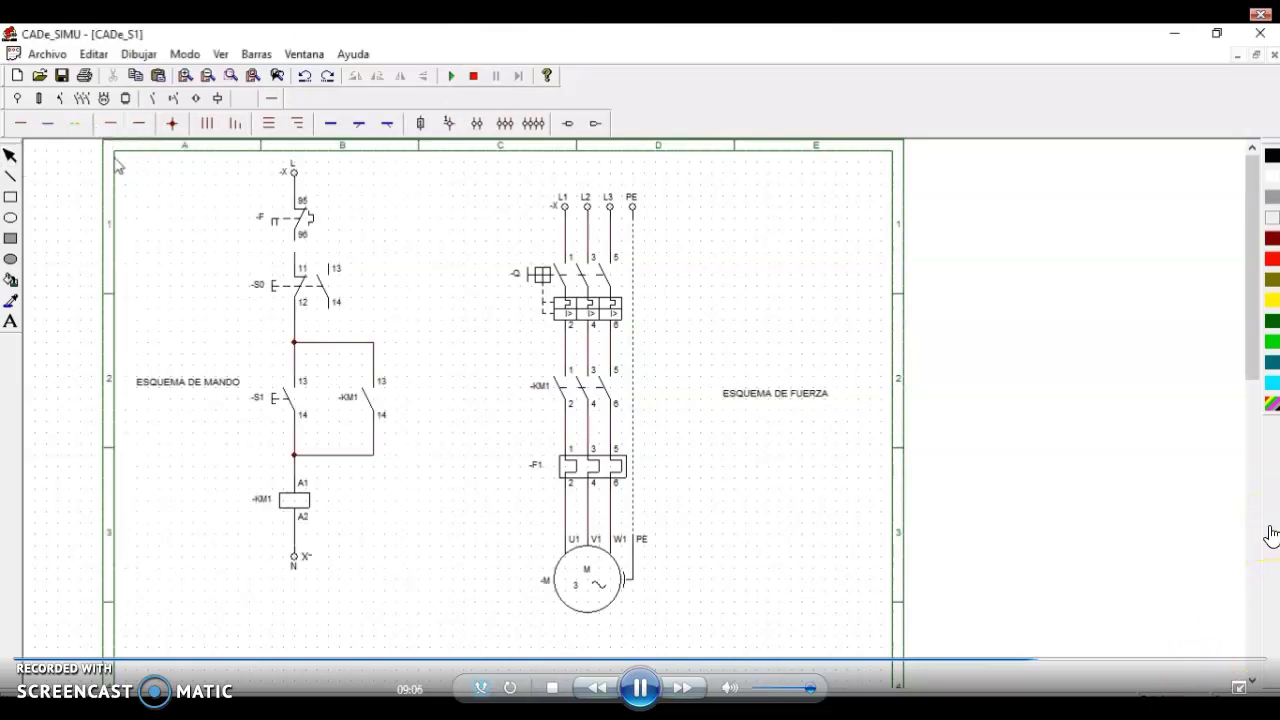
{"action": "left_click_drag", "start_coordinate": [120, 160], "coordinate": [501, 658]}
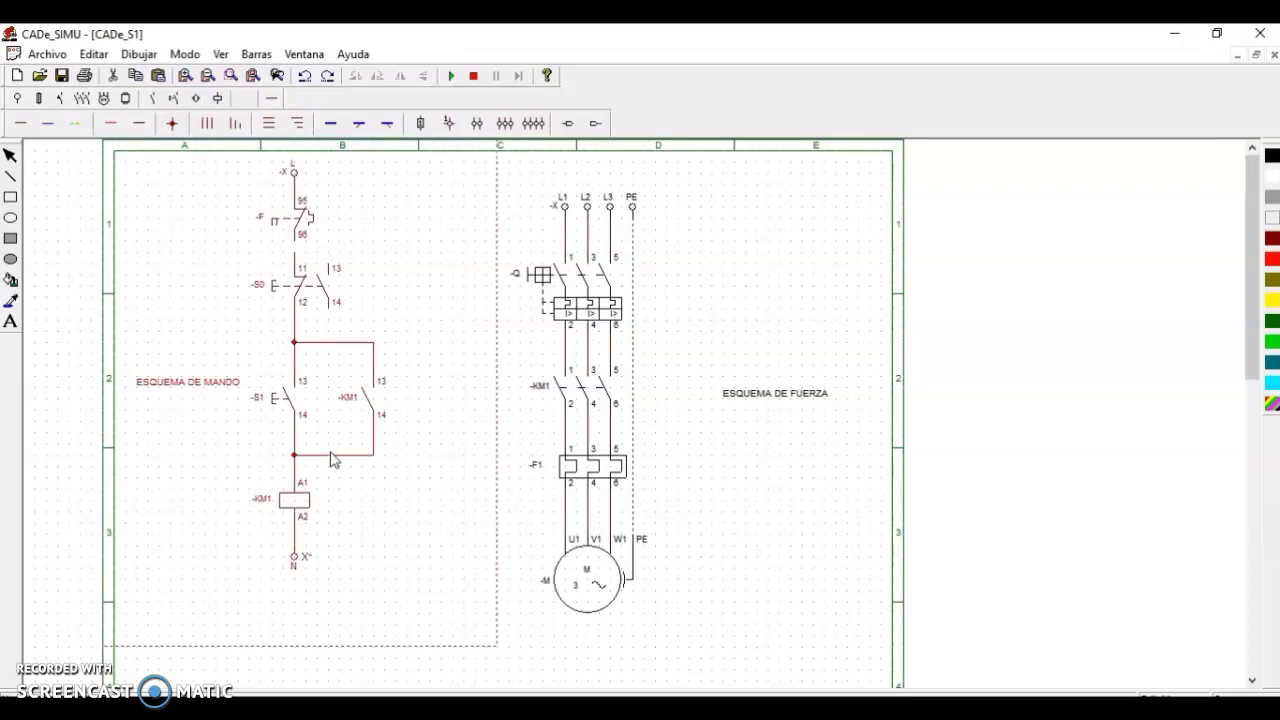
{"action": "left_click_drag", "start_coordinate": [335, 463], "coordinate": [348, 527]}
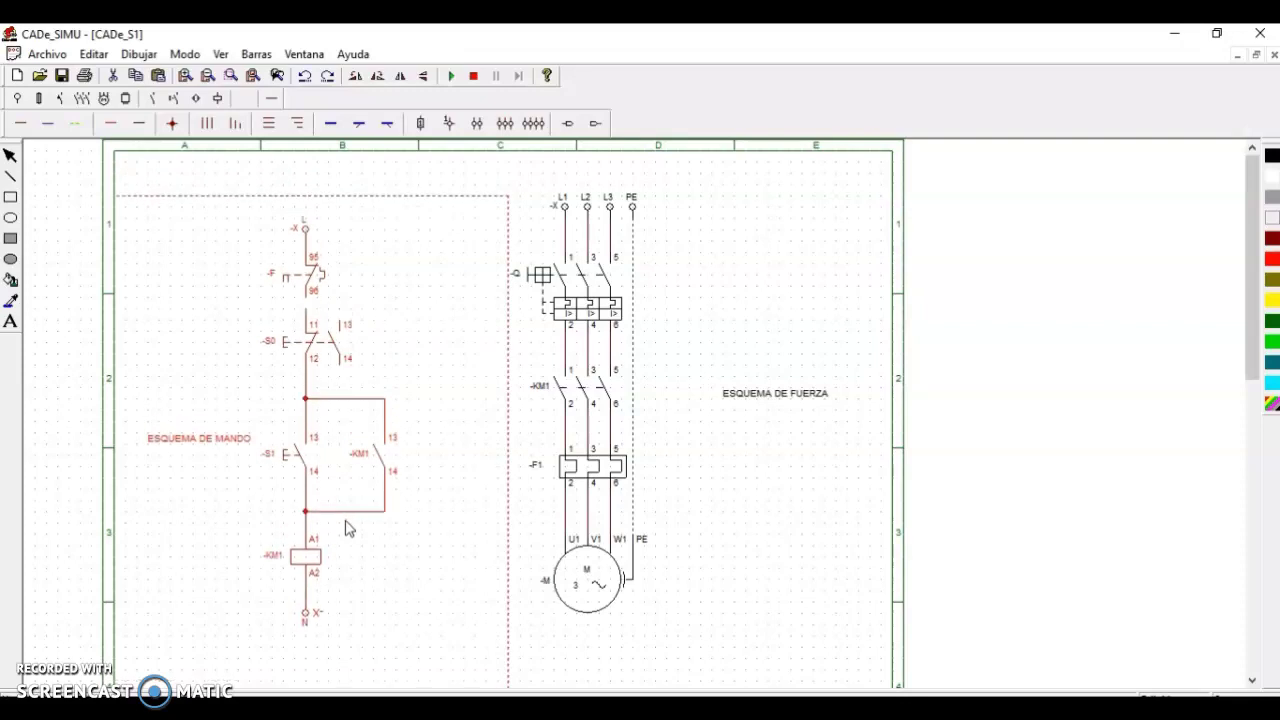
{"action": "left_click", "coordinate": [592, 641]}
{"action": "left_click_drag", "start_coordinate": [1245, 332], "coordinate": [1245, 358]}
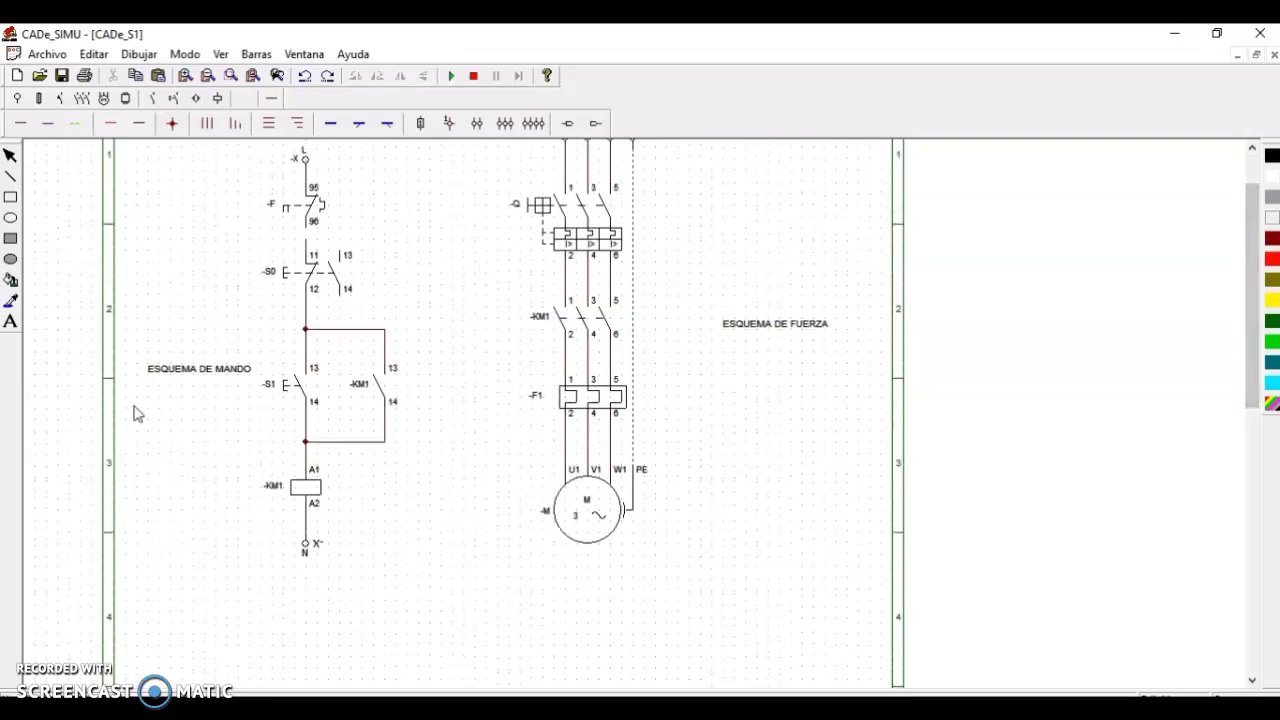
{"action": "left_click", "coordinate": [308, 216]}
{"action": "left_click_drag", "start_coordinate": [310, 222], "coordinate": [310, 216]}
{"action": "left_click", "coordinate": [400, 244]}
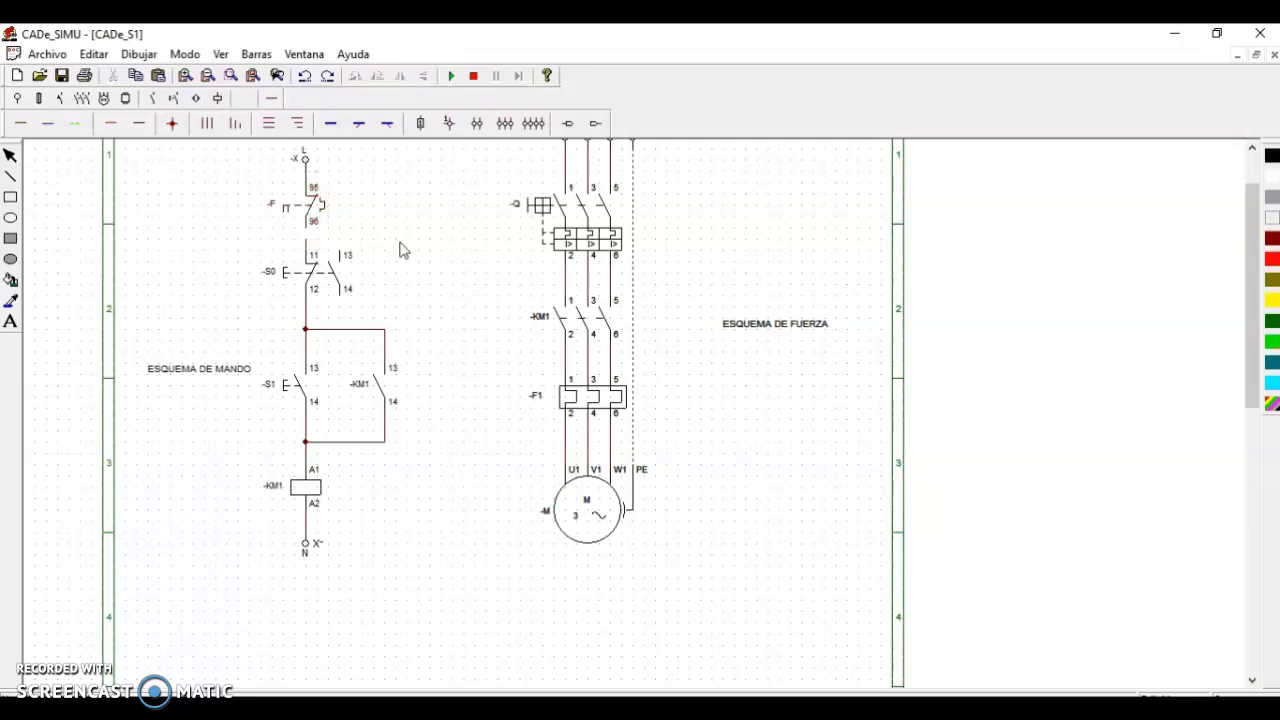
{"action": "scroll", "coordinate": [1246, 200], "scroll_direction": "up", "scroll_amount": 2}
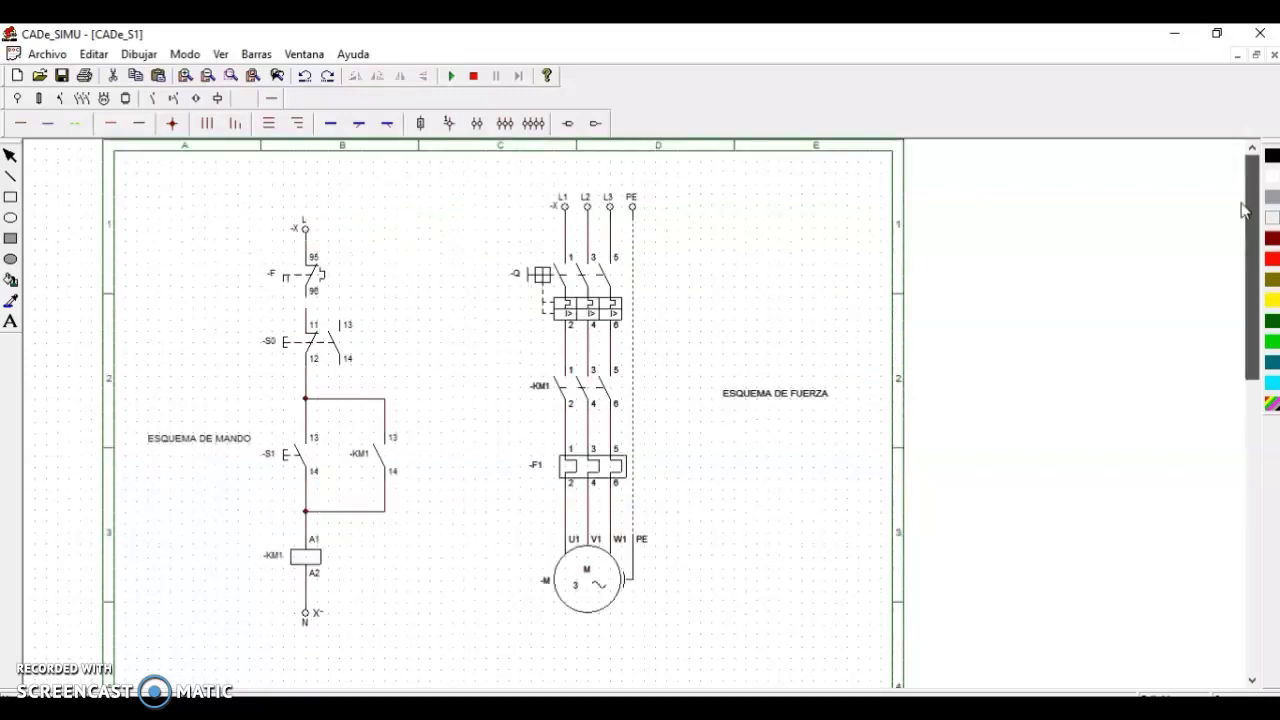
Move the ESQUEMA DE MANDO title below the N terminal of the control circuit.
{"action": "left_click", "coordinate": [199, 447]}
{"action": "left_click_drag", "start_coordinate": [199, 447], "coordinate": [297, 672]}
{"action": "left_click", "coordinate": [458, 630]}
Raise the L terminal slightly and wire terminal 96 of the thermal contact to contact 11 of pushbutton S0.
{"action": "left_click_drag", "start_coordinate": [305, 232], "coordinate": [306, 221]}
{"action": "left_click", "coordinate": [368, 260]}
{"action": "left_click", "coordinate": [20, 123]}
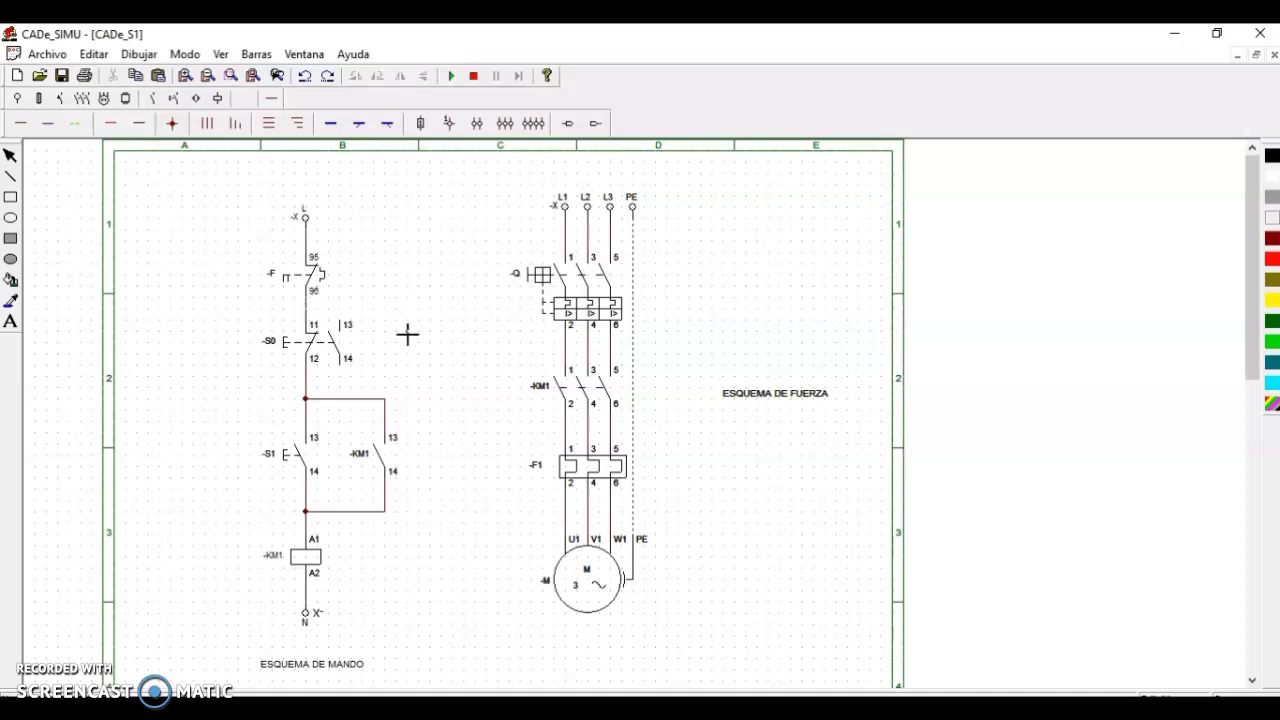
{"action": "left_click", "coordinate": [10, 155]}
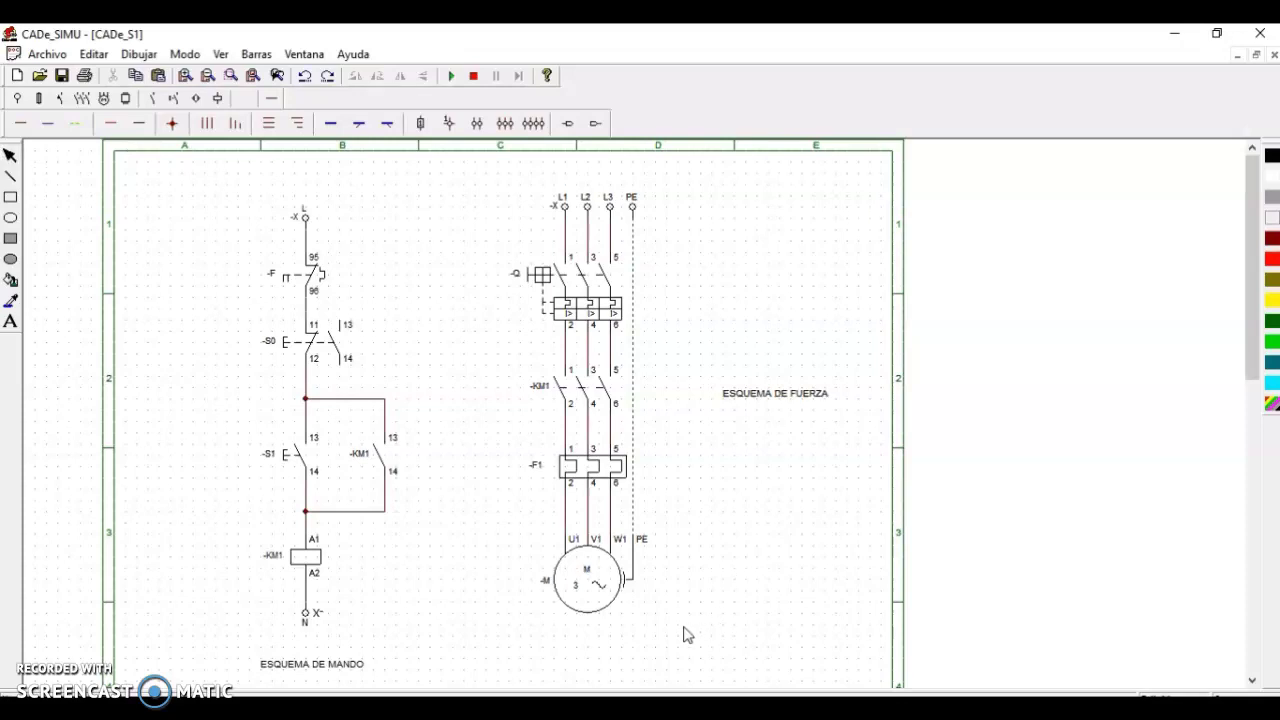
Move the ESQUEMA DE FUERZA title below the motor, level with the ESQUEMA DE MANDO title.
{"action": "left_click", "coordinate": [763, 397]}
{"action": "left_click_drag", "start_coordinate": [763, 397], "coordinate": [601, 670]}
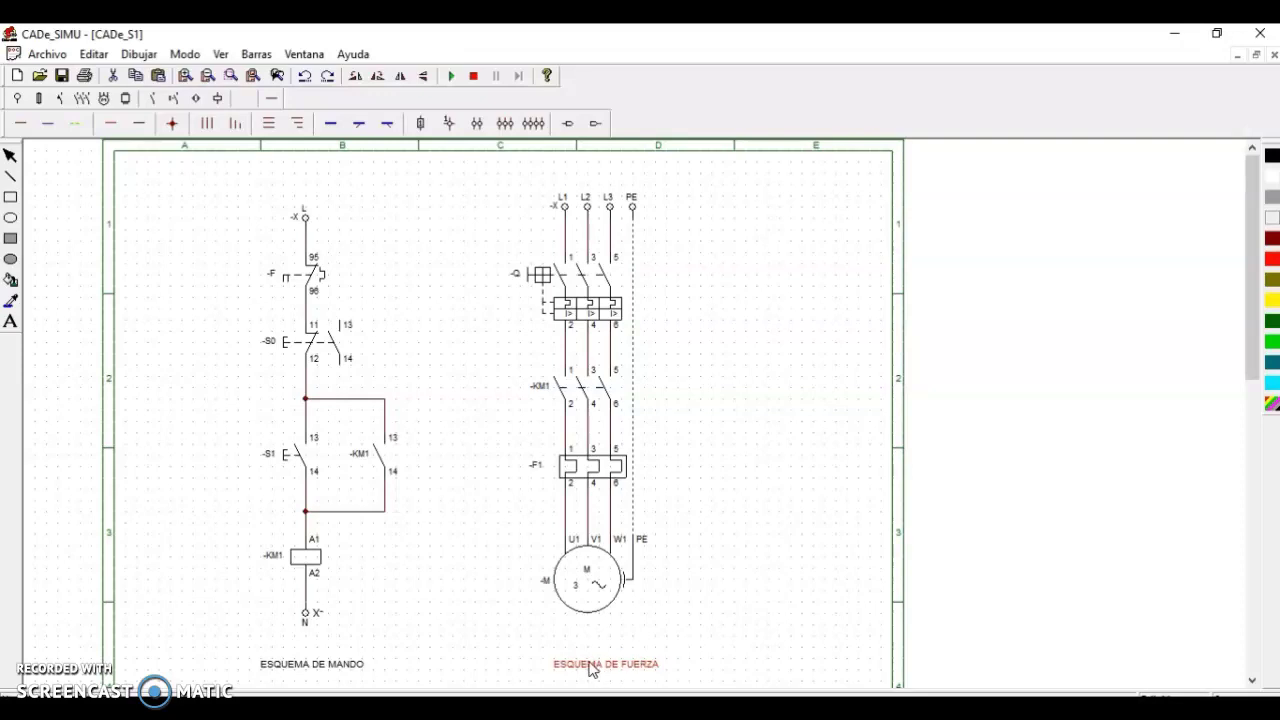
{"action": "left_click", "coordinate": [700, 620]}
Select the whole power circuit and move it slightly down, just above its title.
{"action": "left_click_drag", "start_coordinate": [463, 173], "coordinate": [766, 637]}
{"action": "left_click_drag", "start_coordinate": [580, 480], "coordinate": [586, 494]}
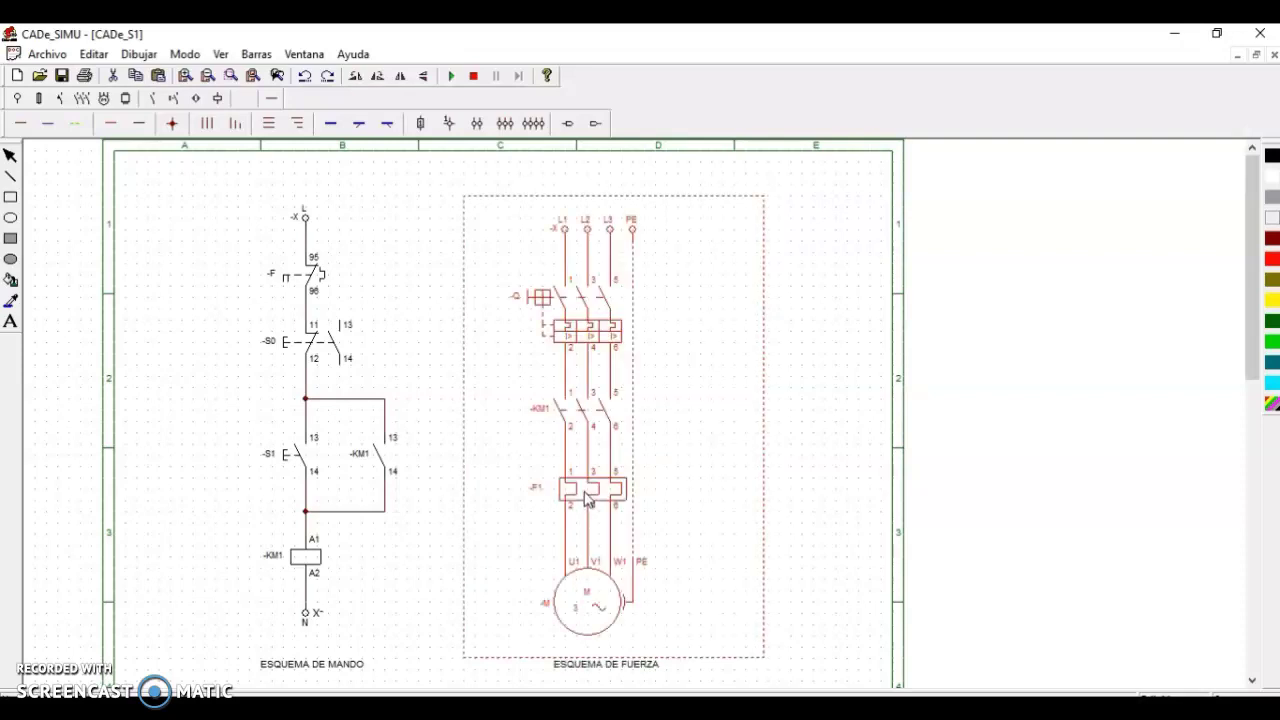
{"action": "left_click", "coordinate": [809, 492]}
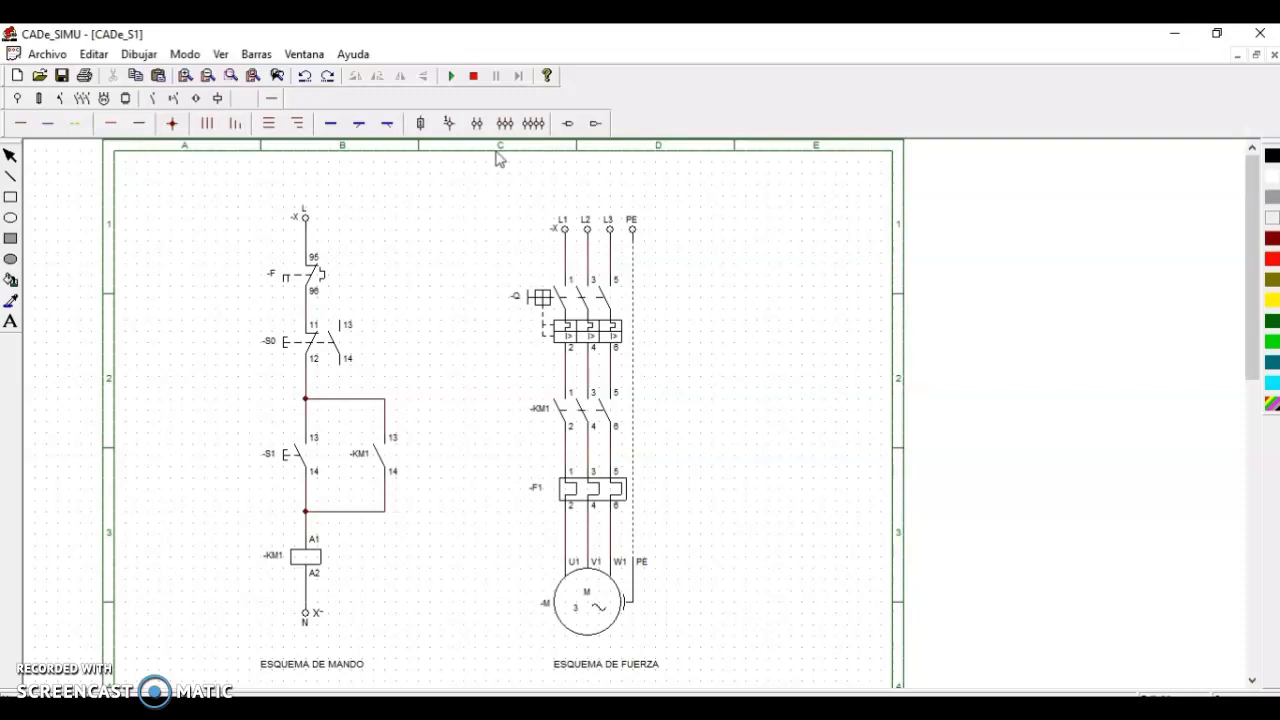
Run the simulation, close circuit breaker Q in the power circuit, and stop the simulation.
{"action": "left_click", "coordinate": [453, 76]}
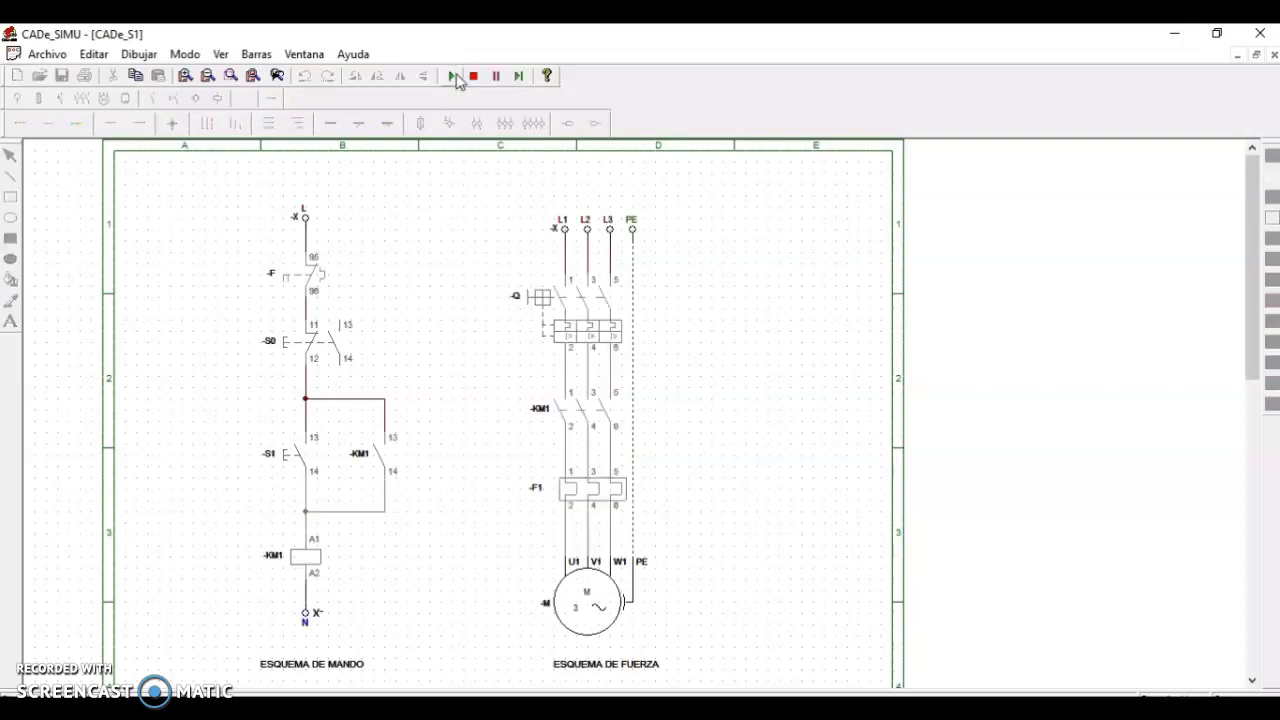
{"action": "left_click", "coordinate": [535, 303]}
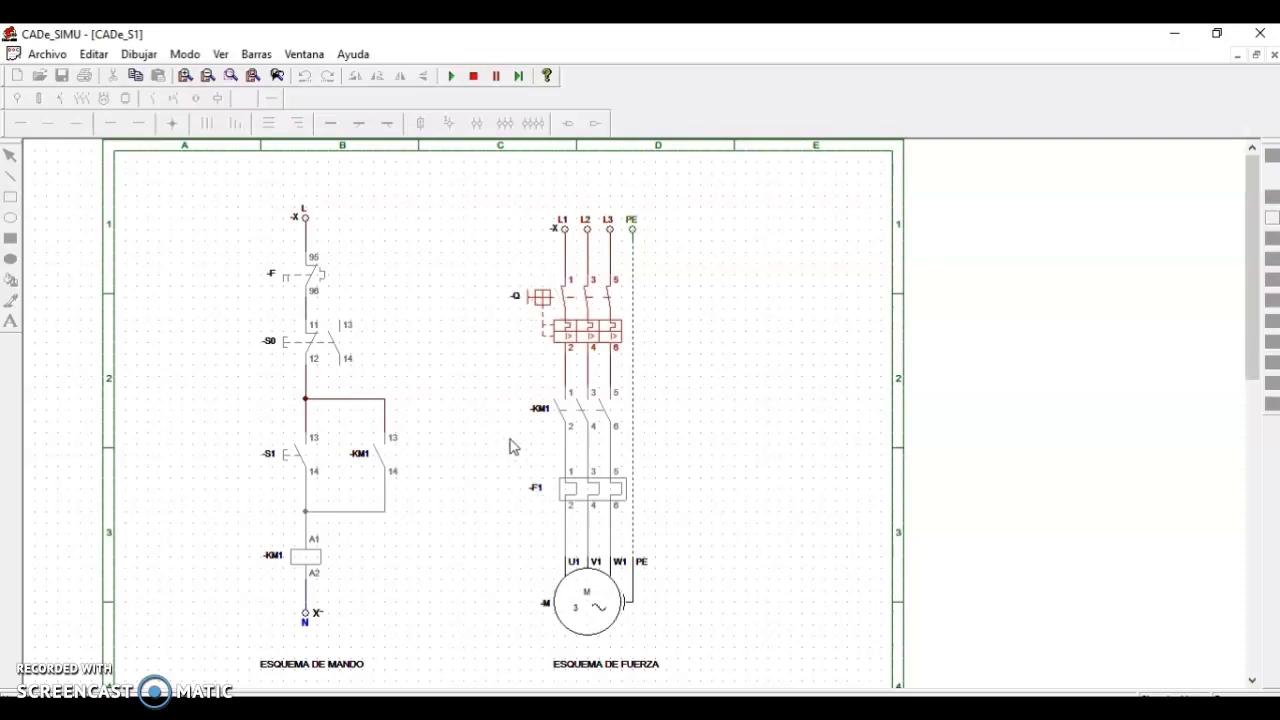
{"action": "left_click", "coordinate": [473, 77]}
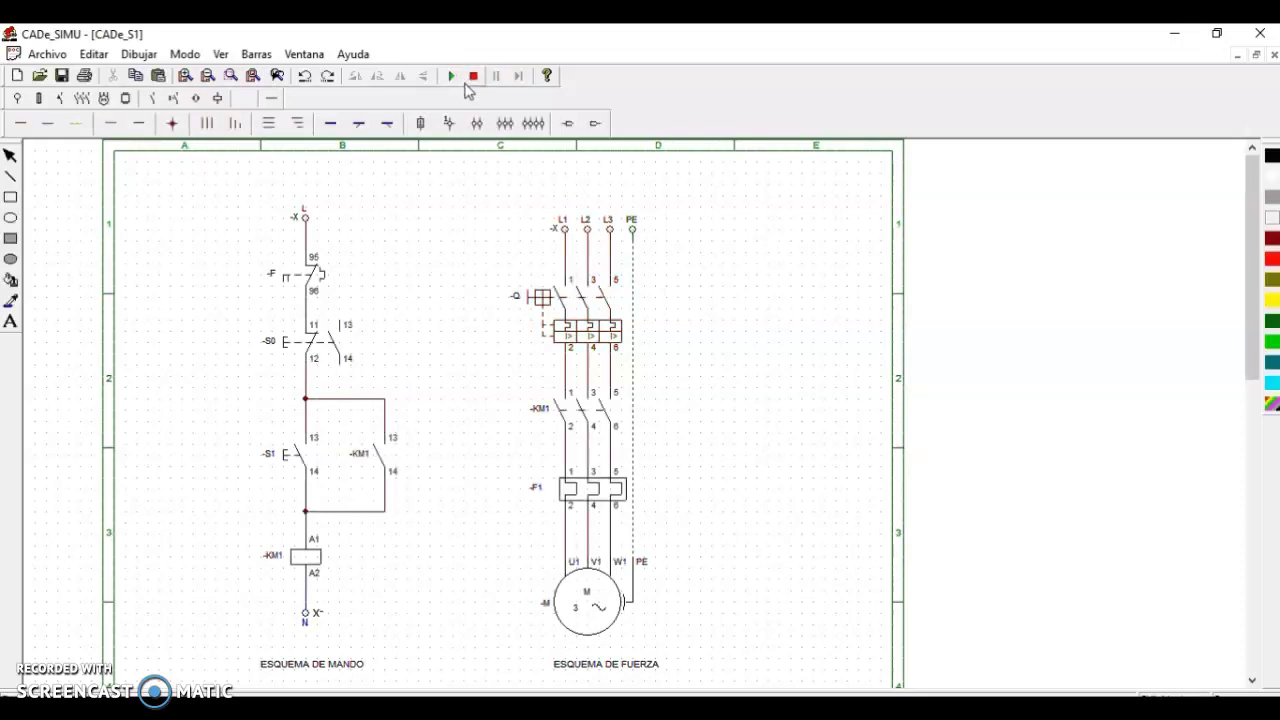
Rename the thermal contact in the control circuit to -F1, matching the thermal relay in the power circuit.
{"action": "double_click", "coordinate": [273, 281]}
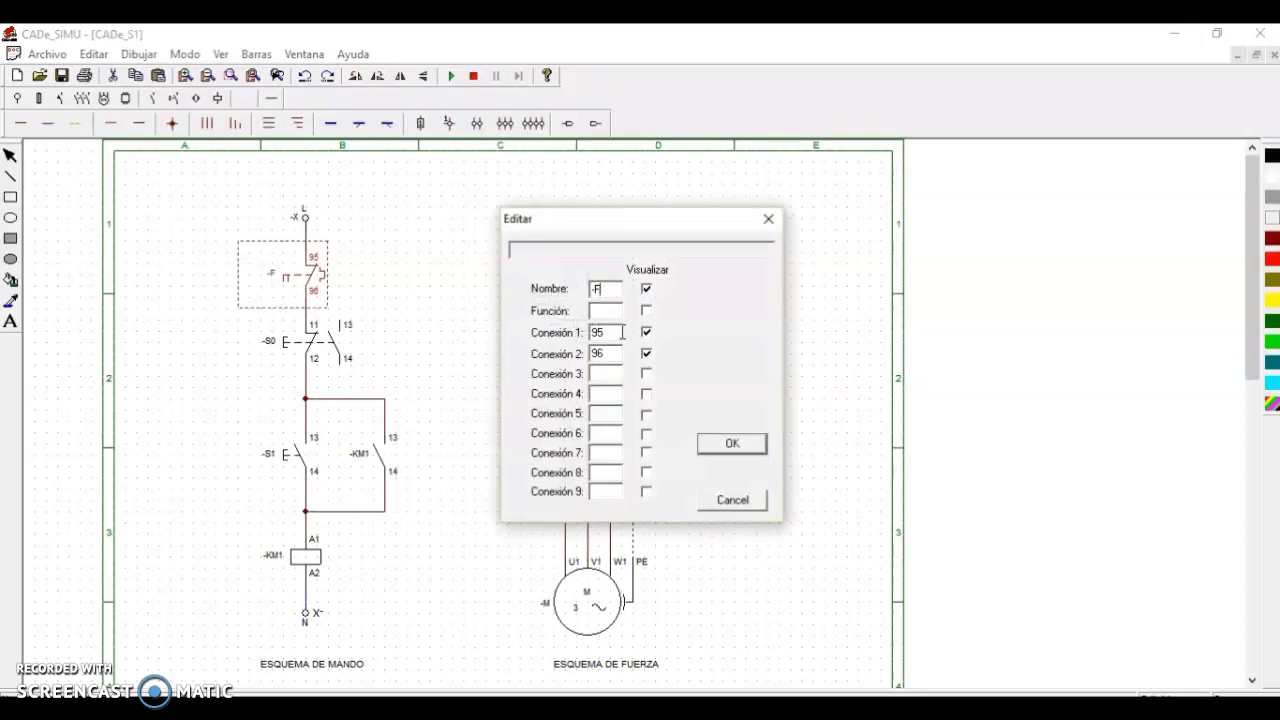
{"action": "type", "text": "1"}
{"action": "left_click", "coordinate": [730, 444]}
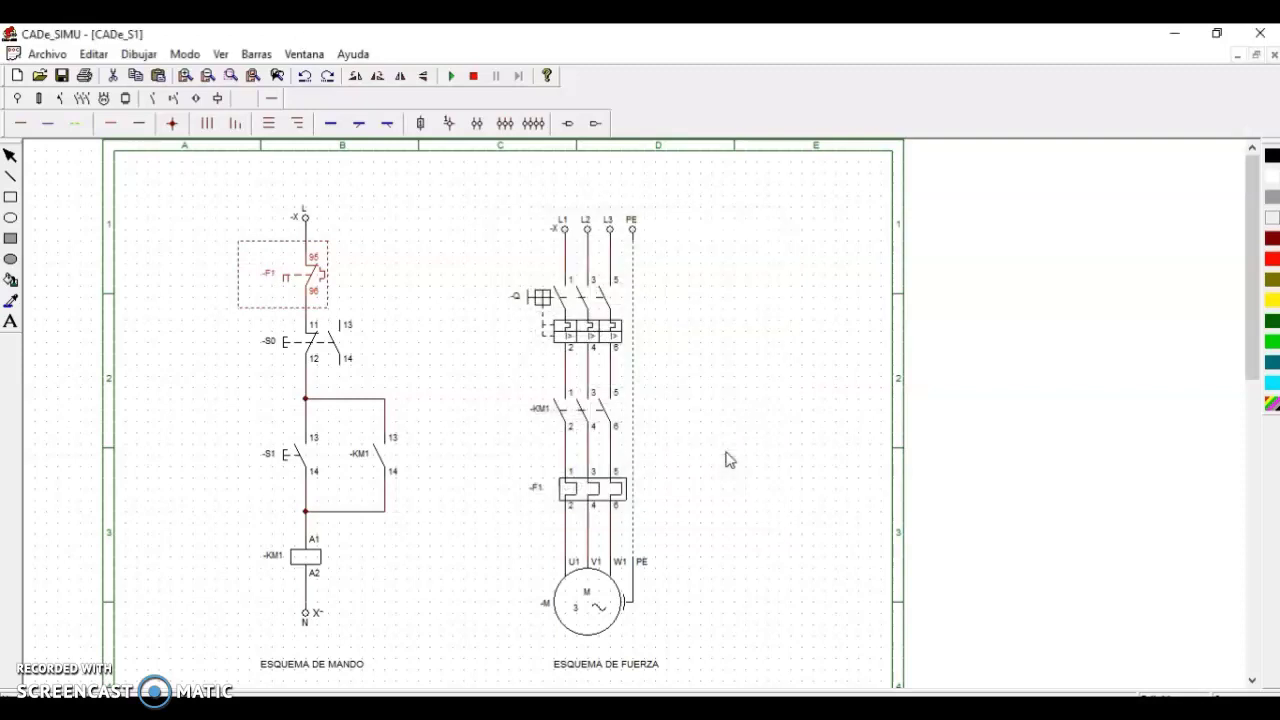
{"action": "mouse_move", "coordinate": [499, 33]}
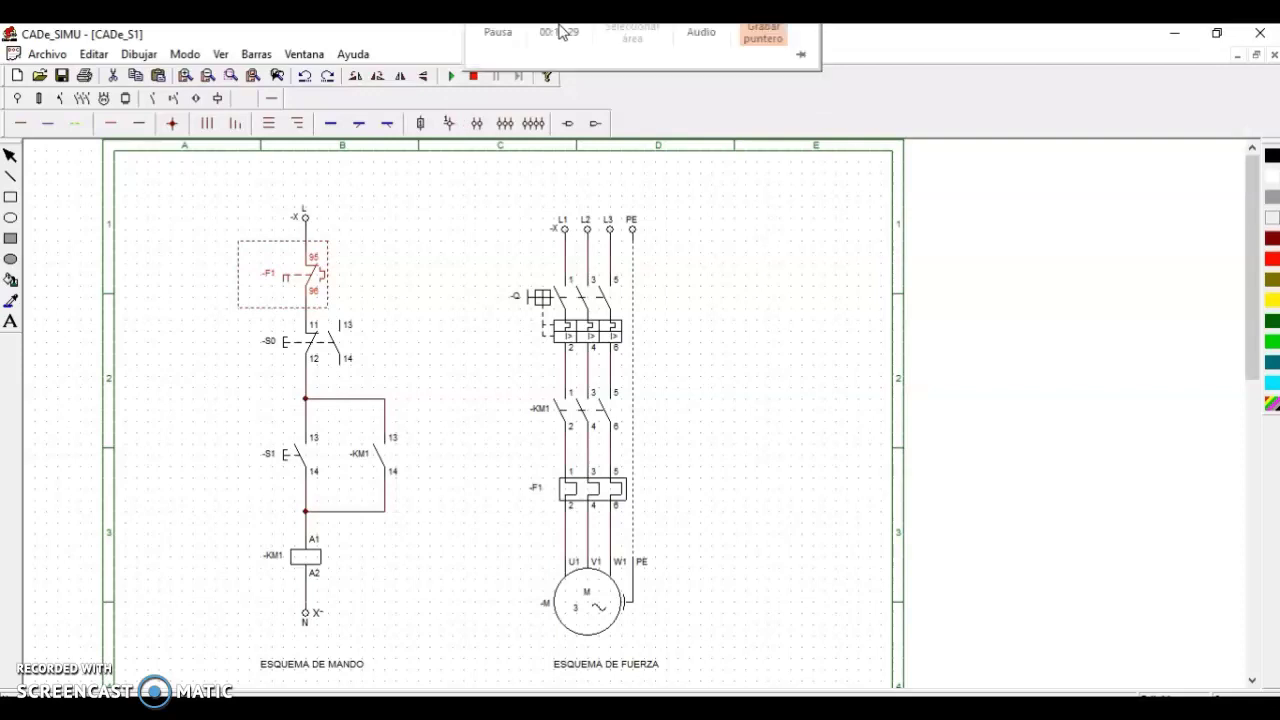
Run the simulation, close circuit breaker Q, start the motor with pushbutton S1 and stop it with pushbutton S0.
{"action": "left_click", "coordinate": [451, 75]}
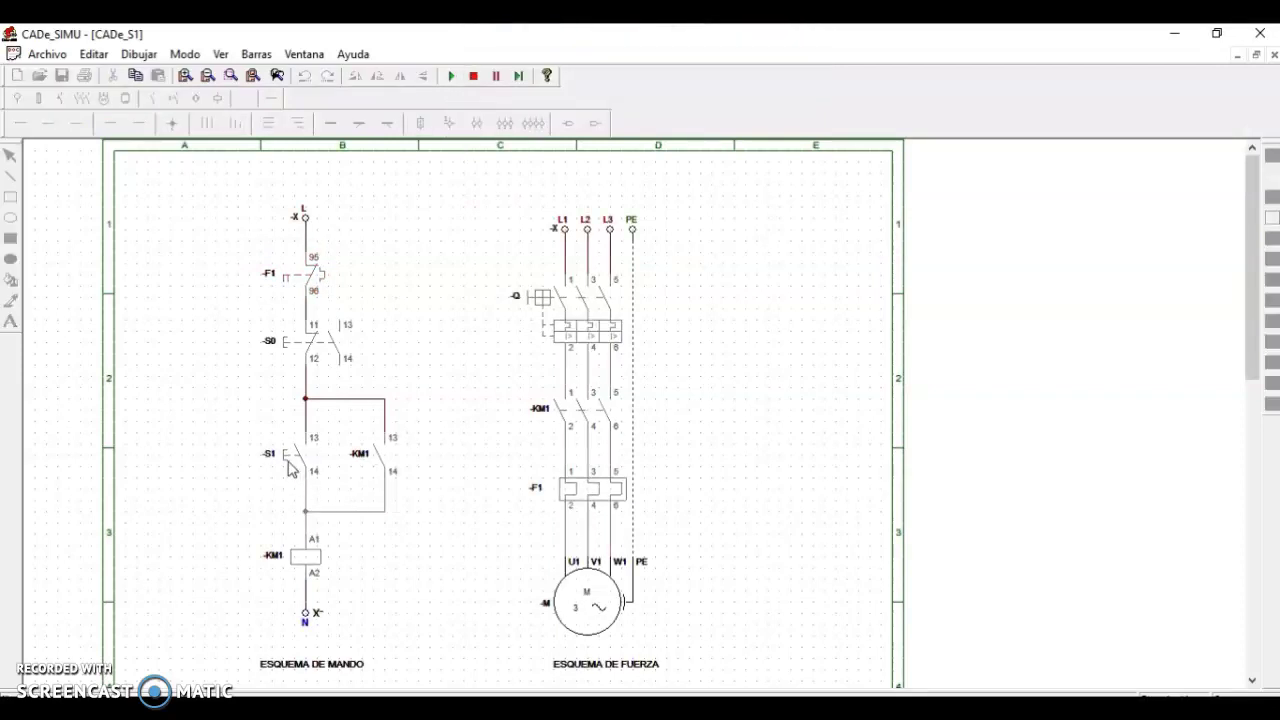
{"action": "left_click", "coordinate": [539, 300]}
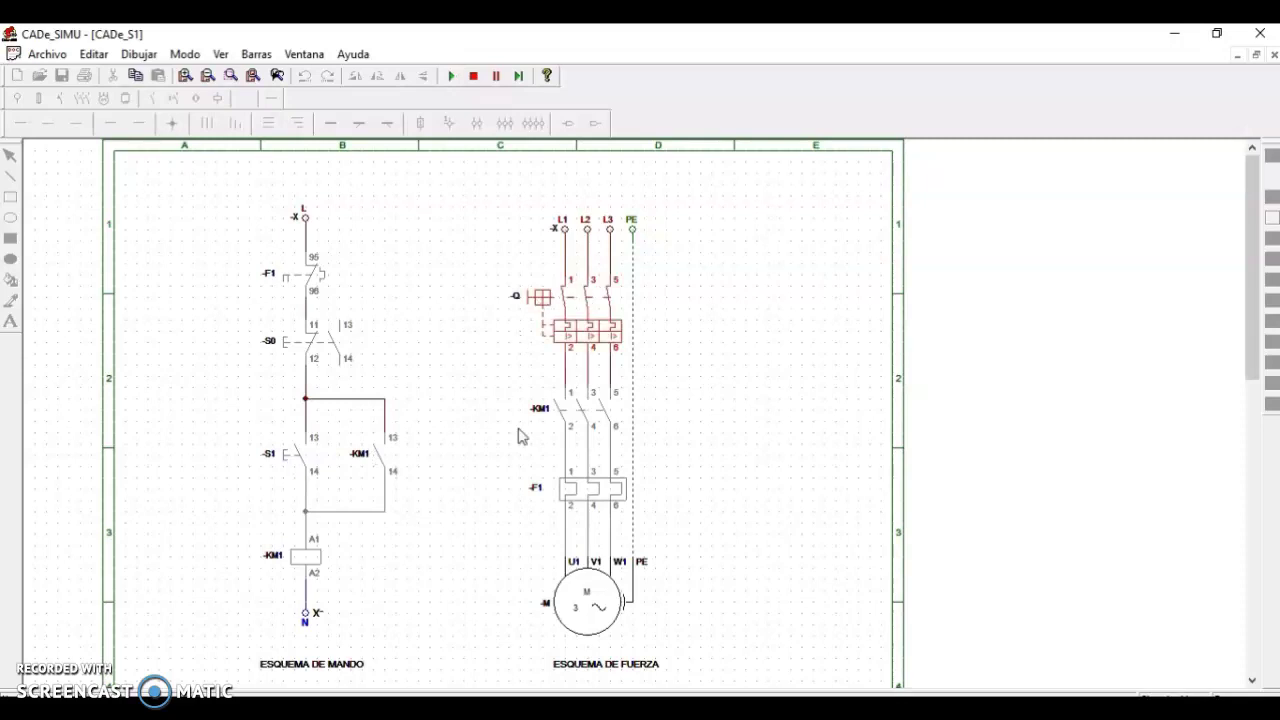
{"action": "left_click", "coordinate": [292, 462]}
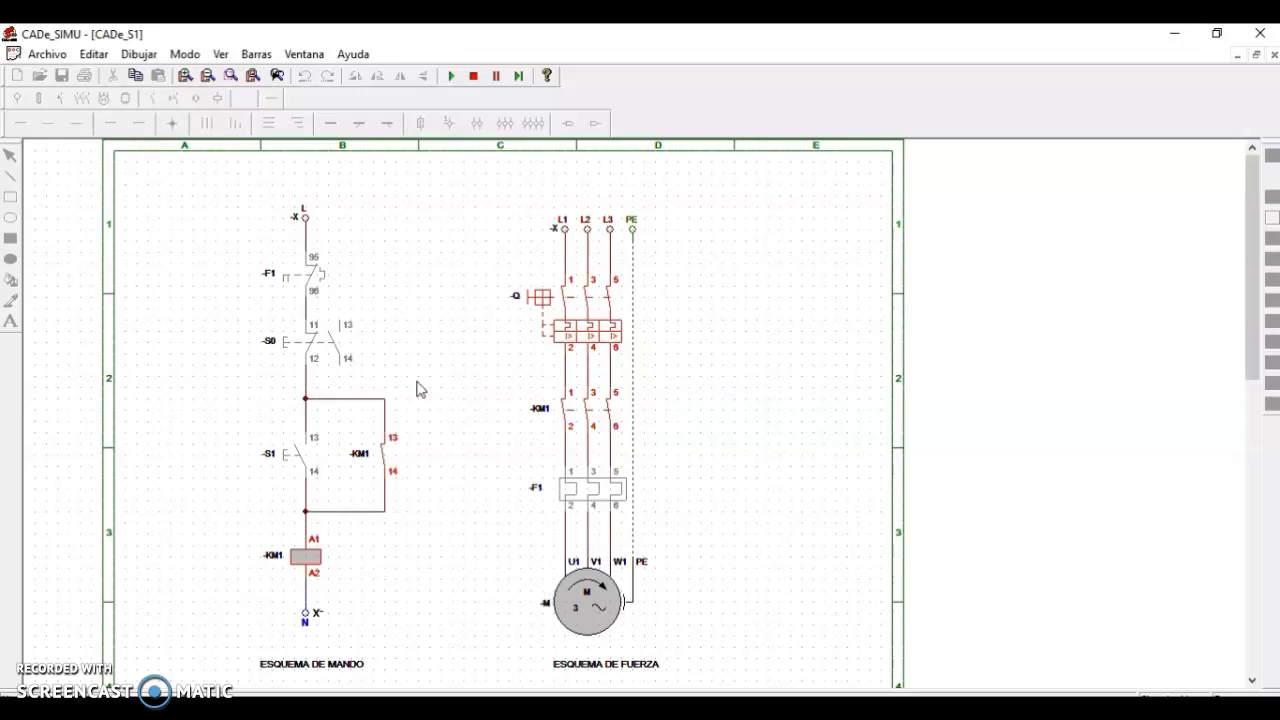
{"action": "left_click", "coordinate": [284, 346]}
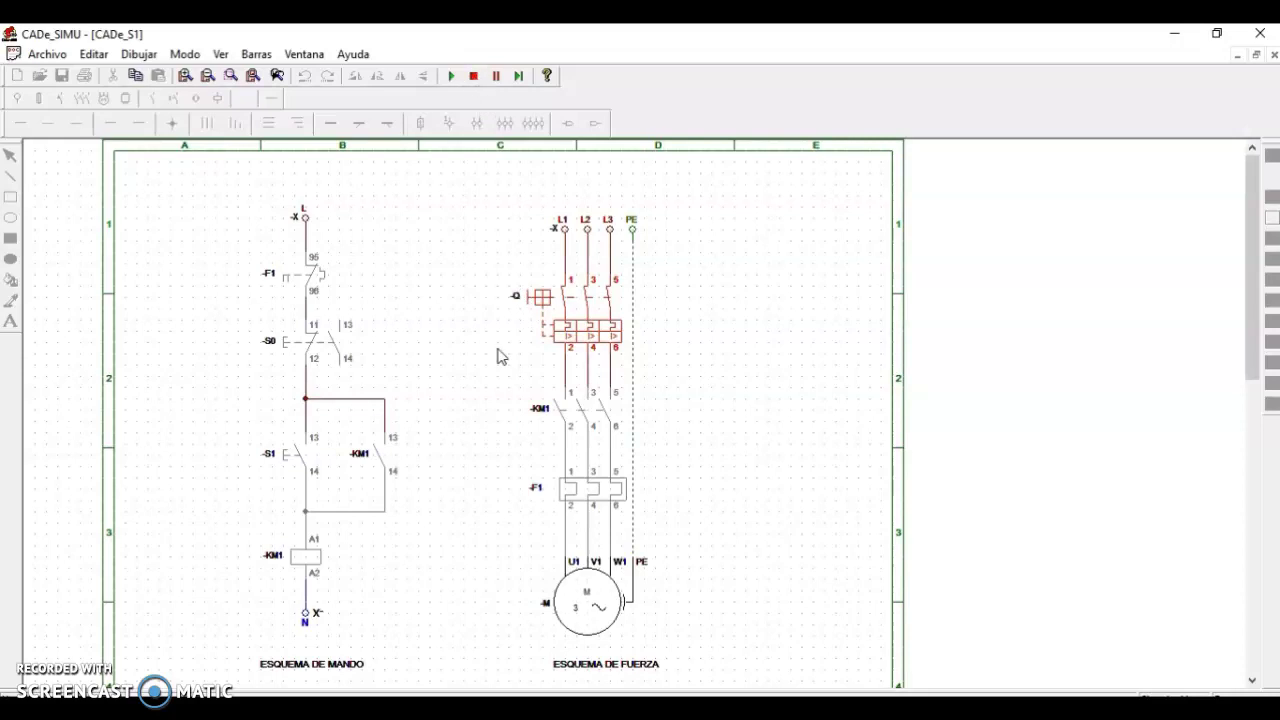
Leave the media player's full-screen view and minimize its window to show the desktop.
{"action": "mouse_move", "coordinate": [610, 30]}
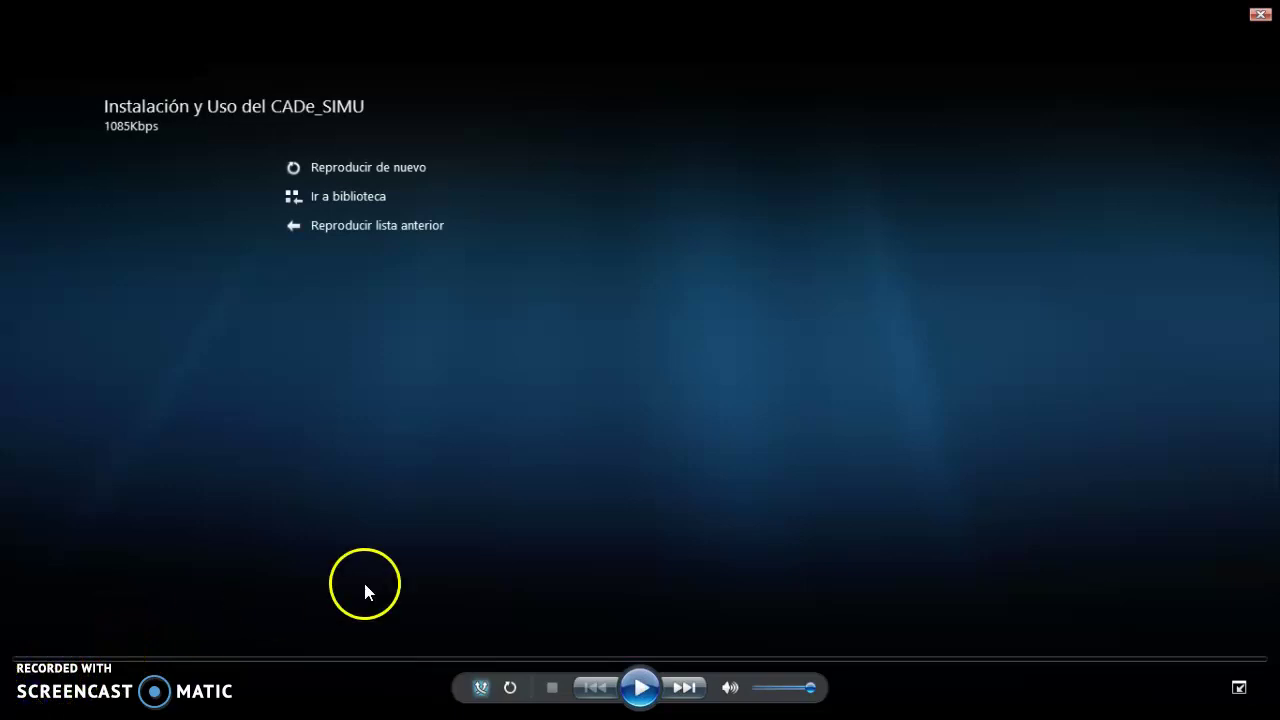
{"action": "key", "text": "Escape"}
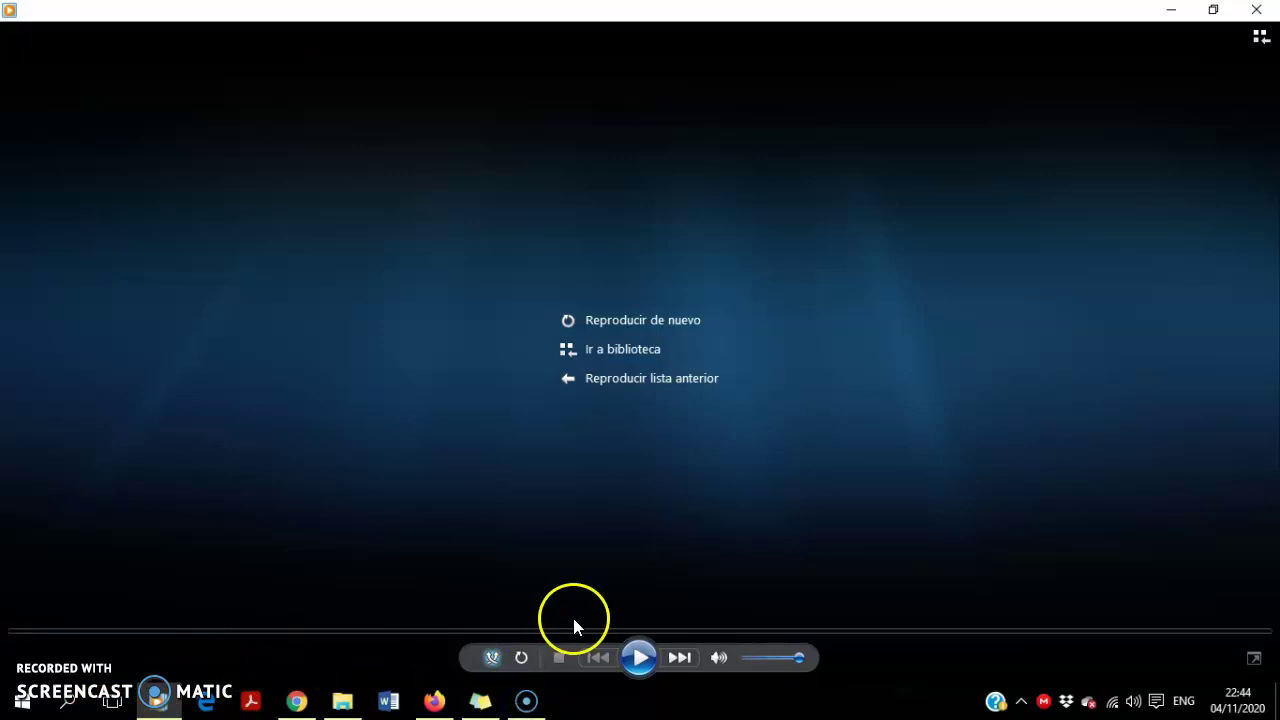
{"action": "left_click", "coordinate": [1170, 9]}
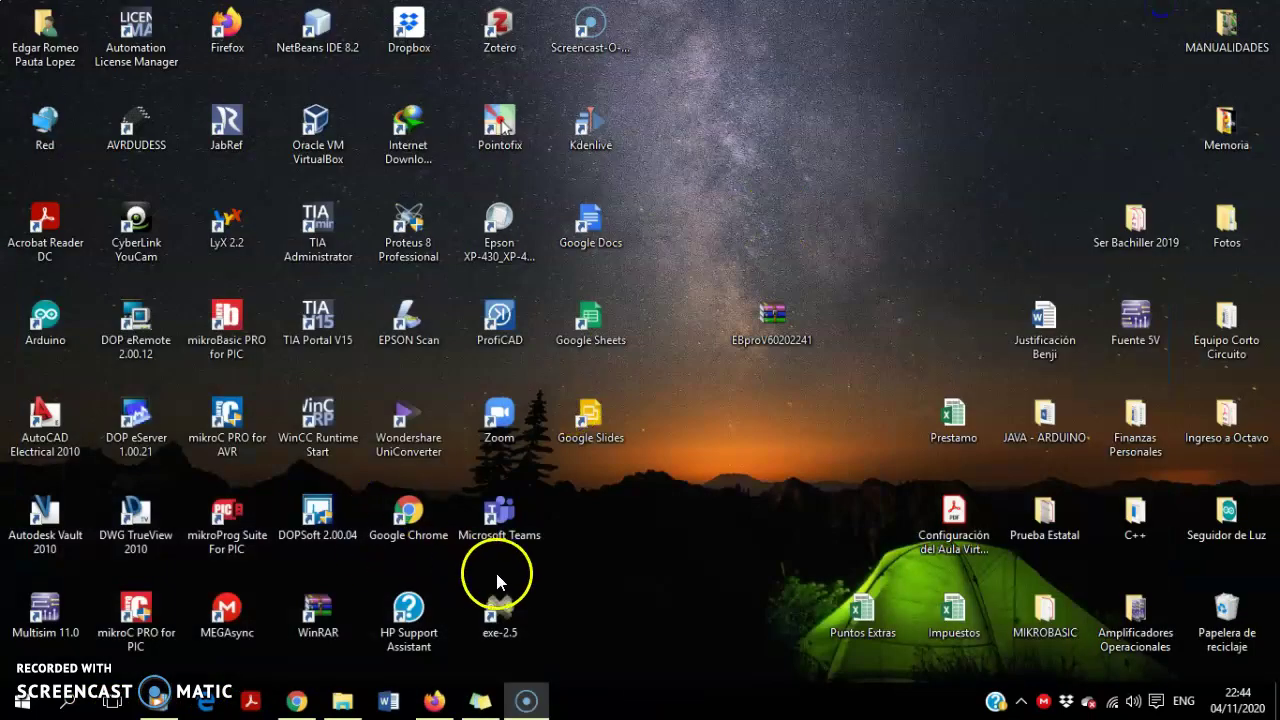